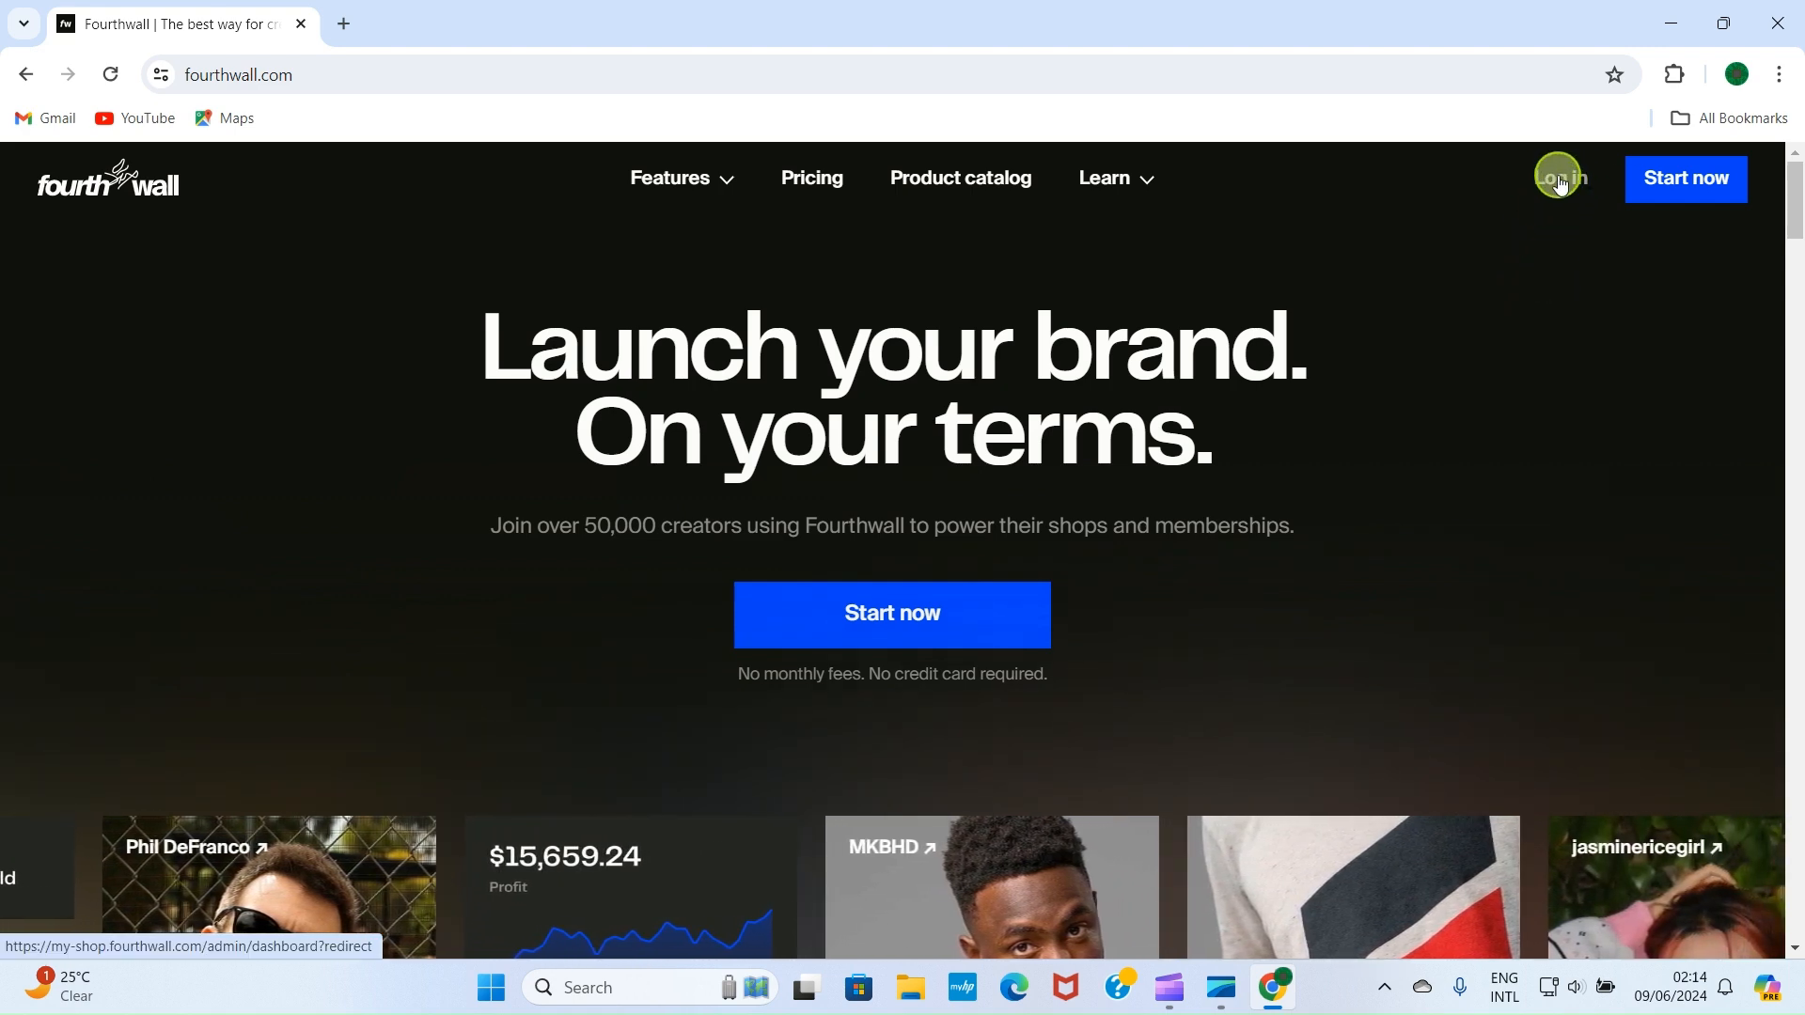
Sign in to the existing Fourthwall account with Google.
scroll(1459, 397, down, 3)
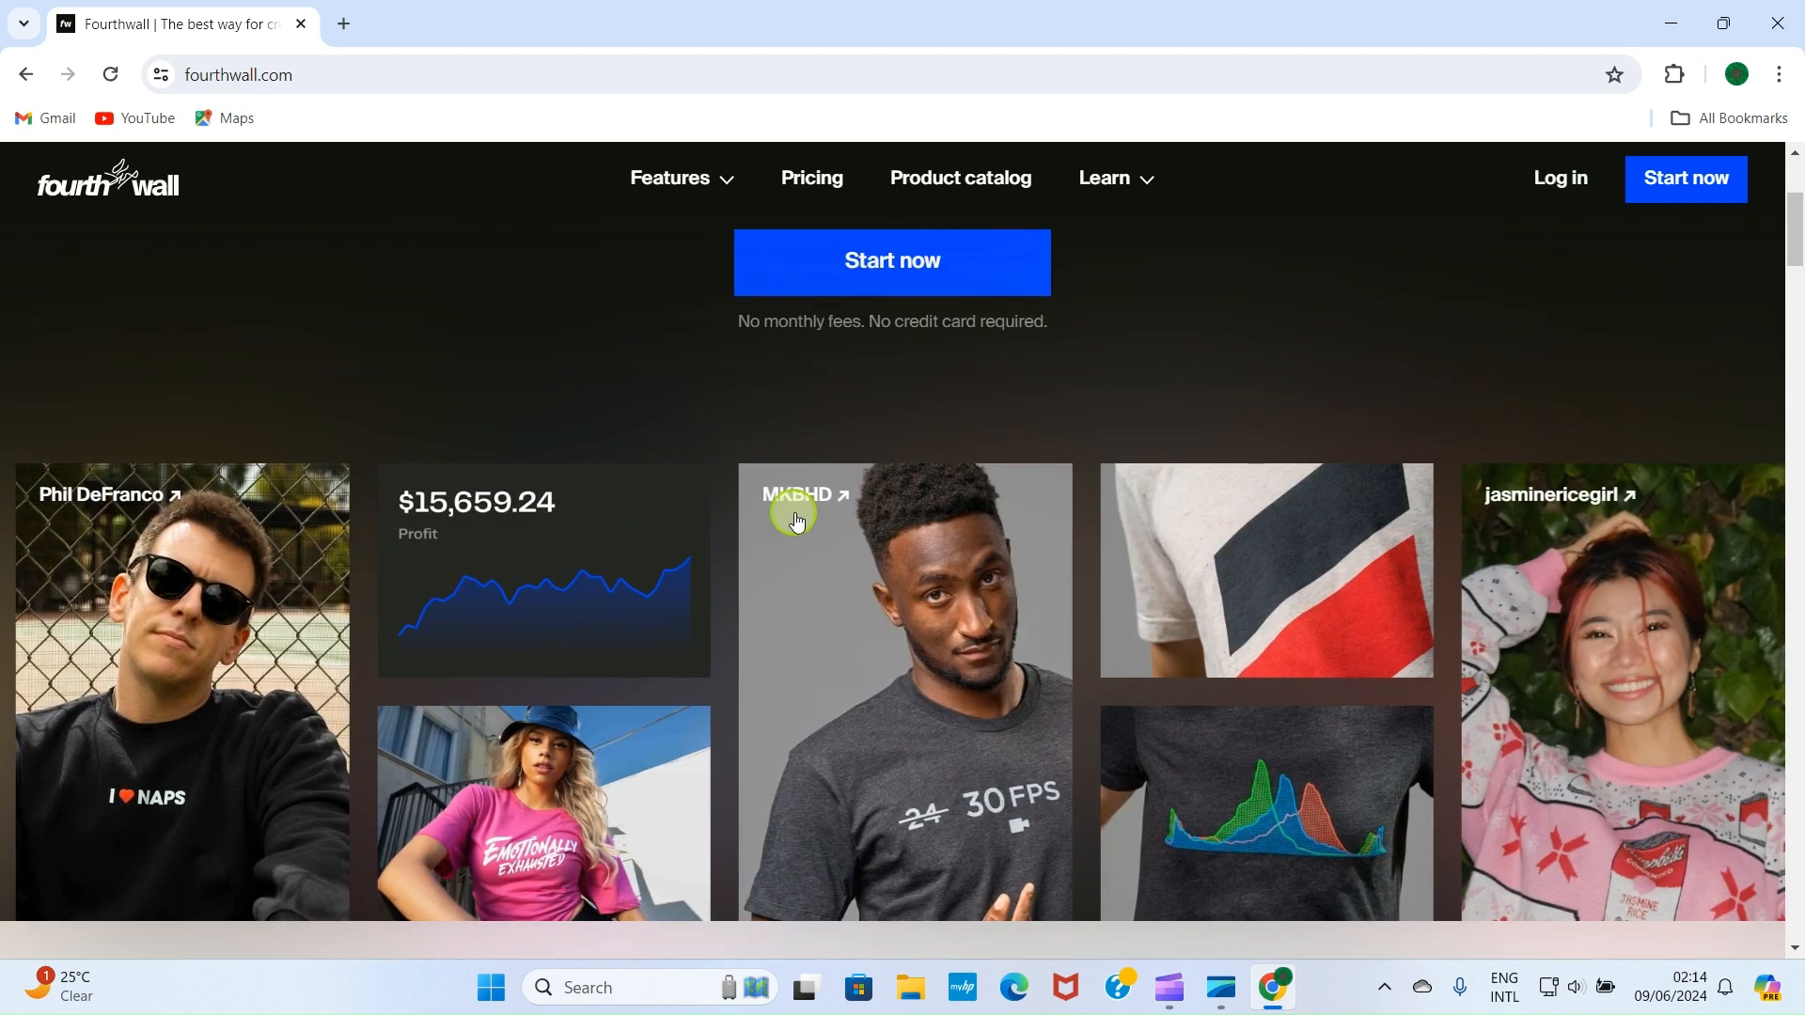
scroll(944, 542, down, 1)
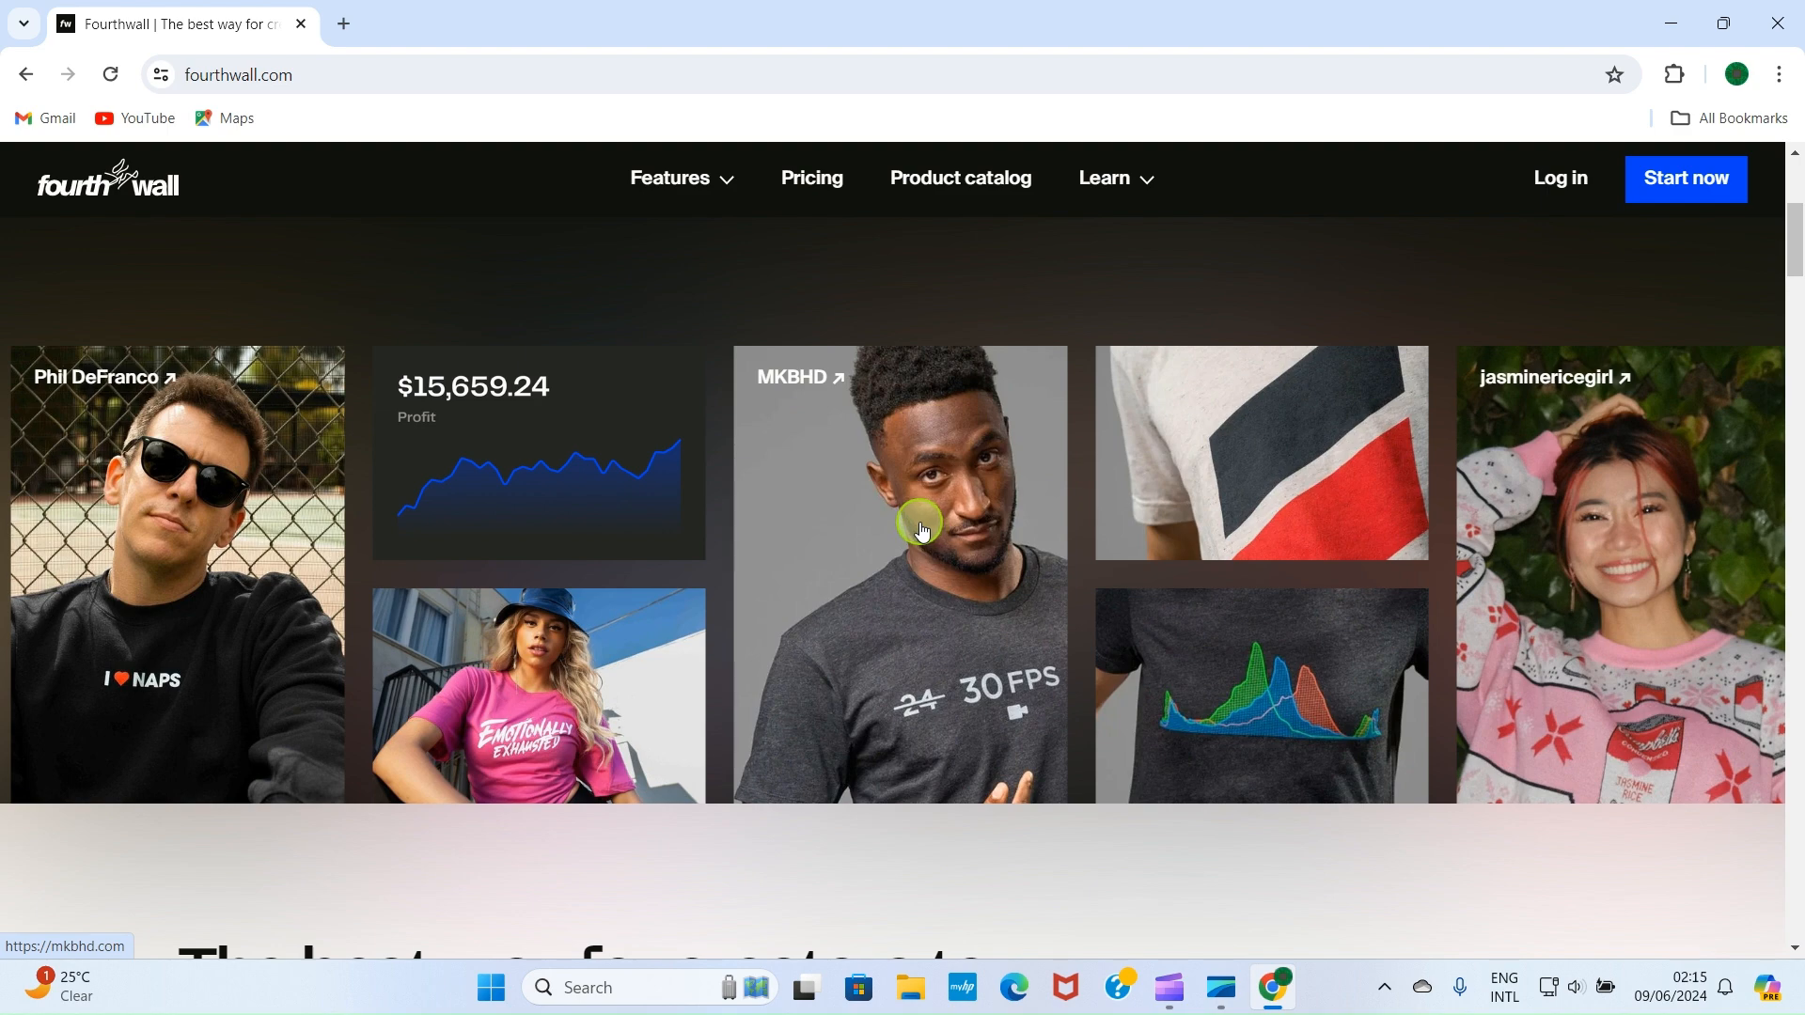
scroll(922, 526, up, 5)
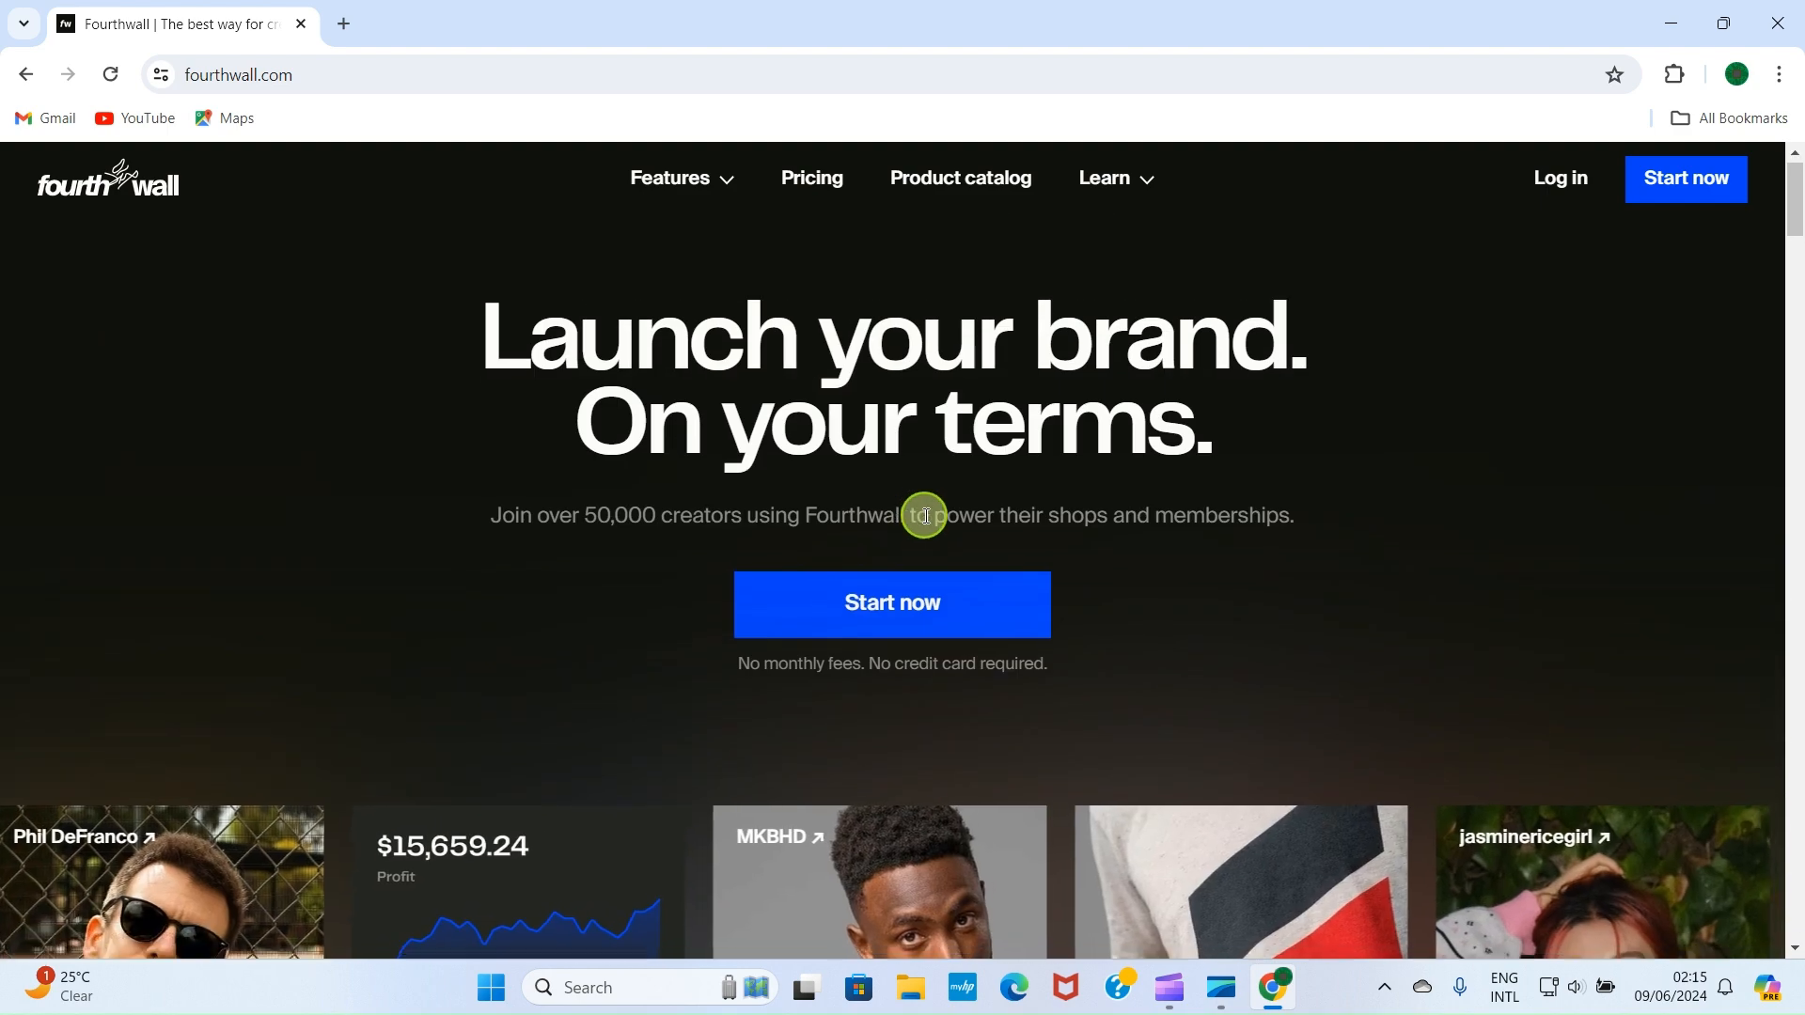
scroll(959, 524, down, 7)
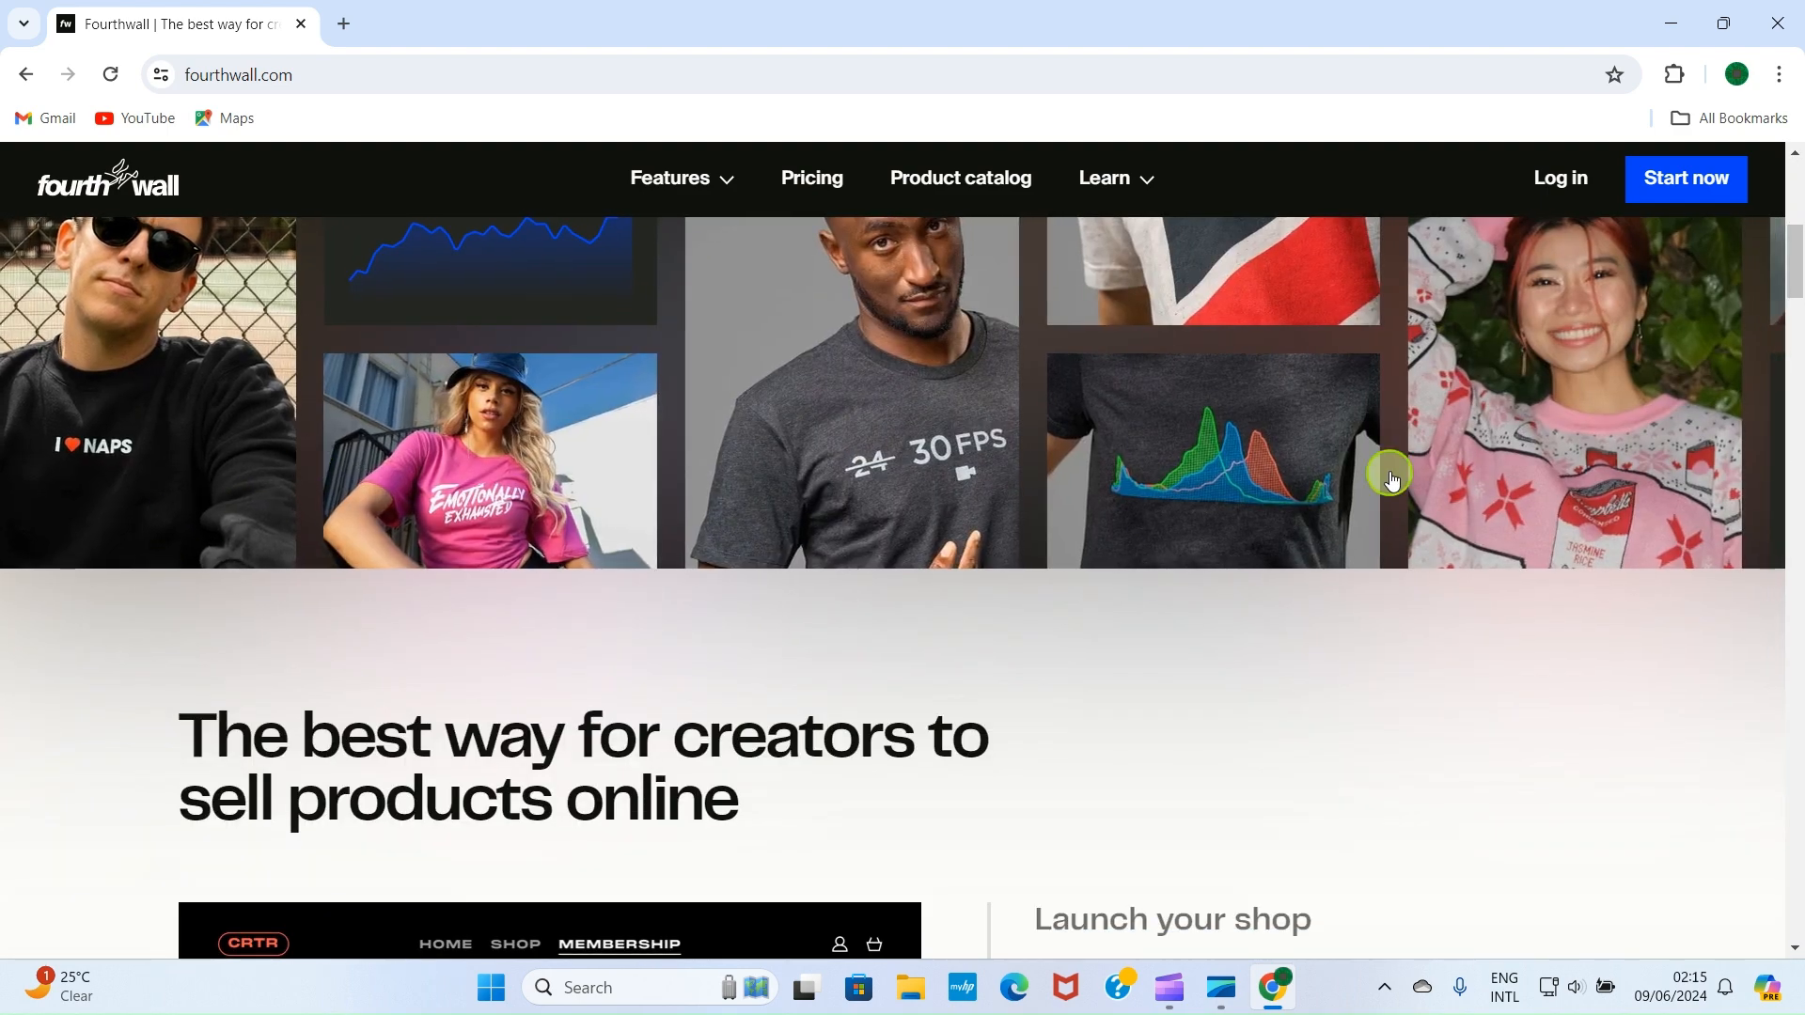
scroll(1565, 459, up, 2)
scroll(1566, 453, up, 5)
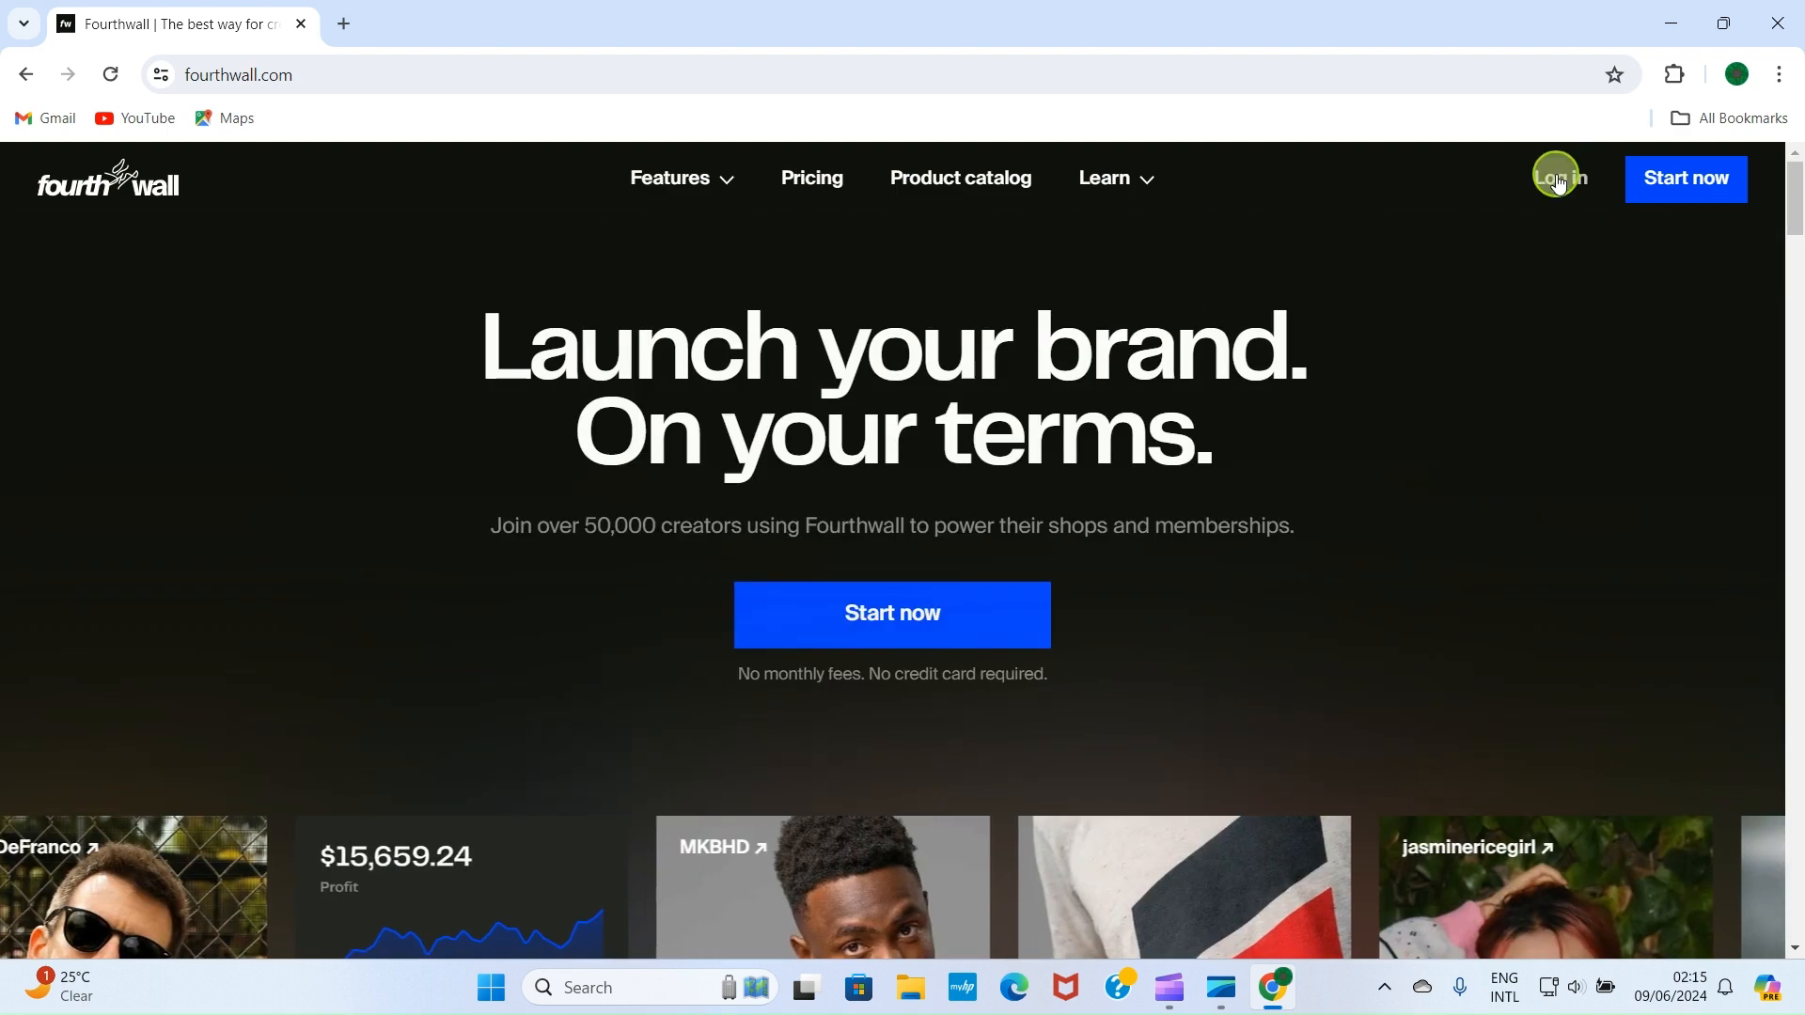
click(1556, 177)
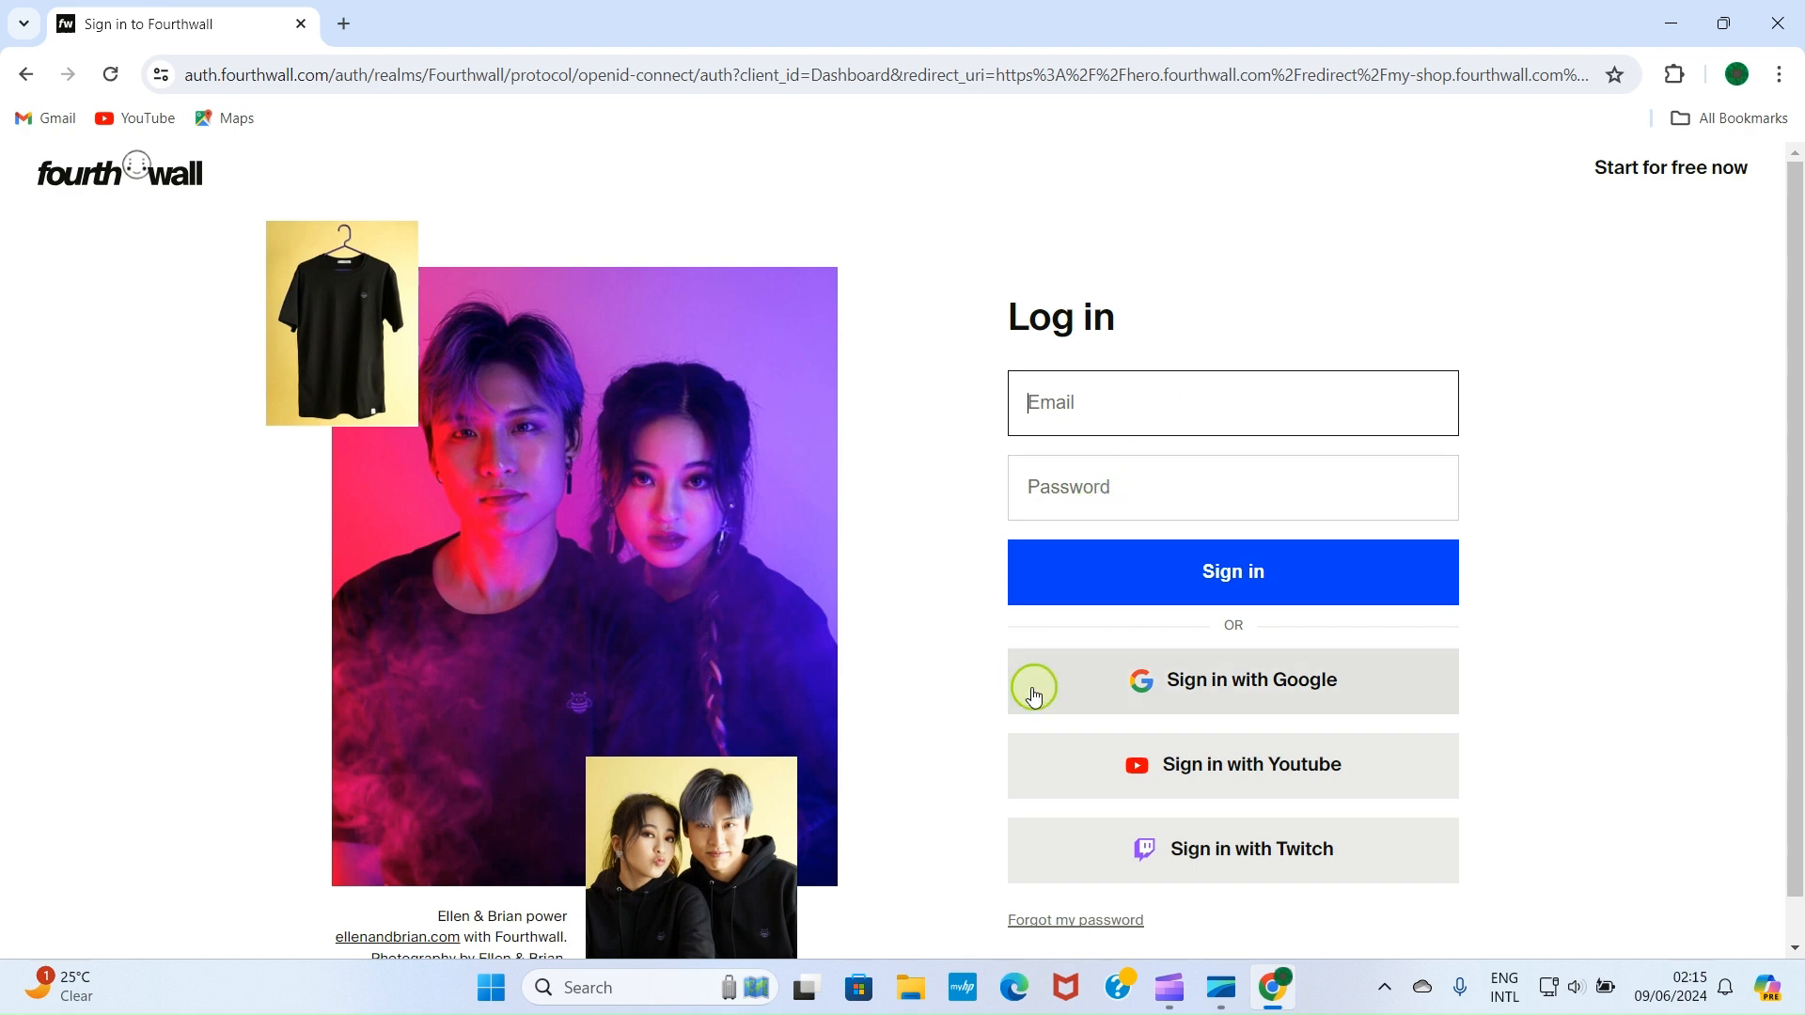
click(1269, 689)
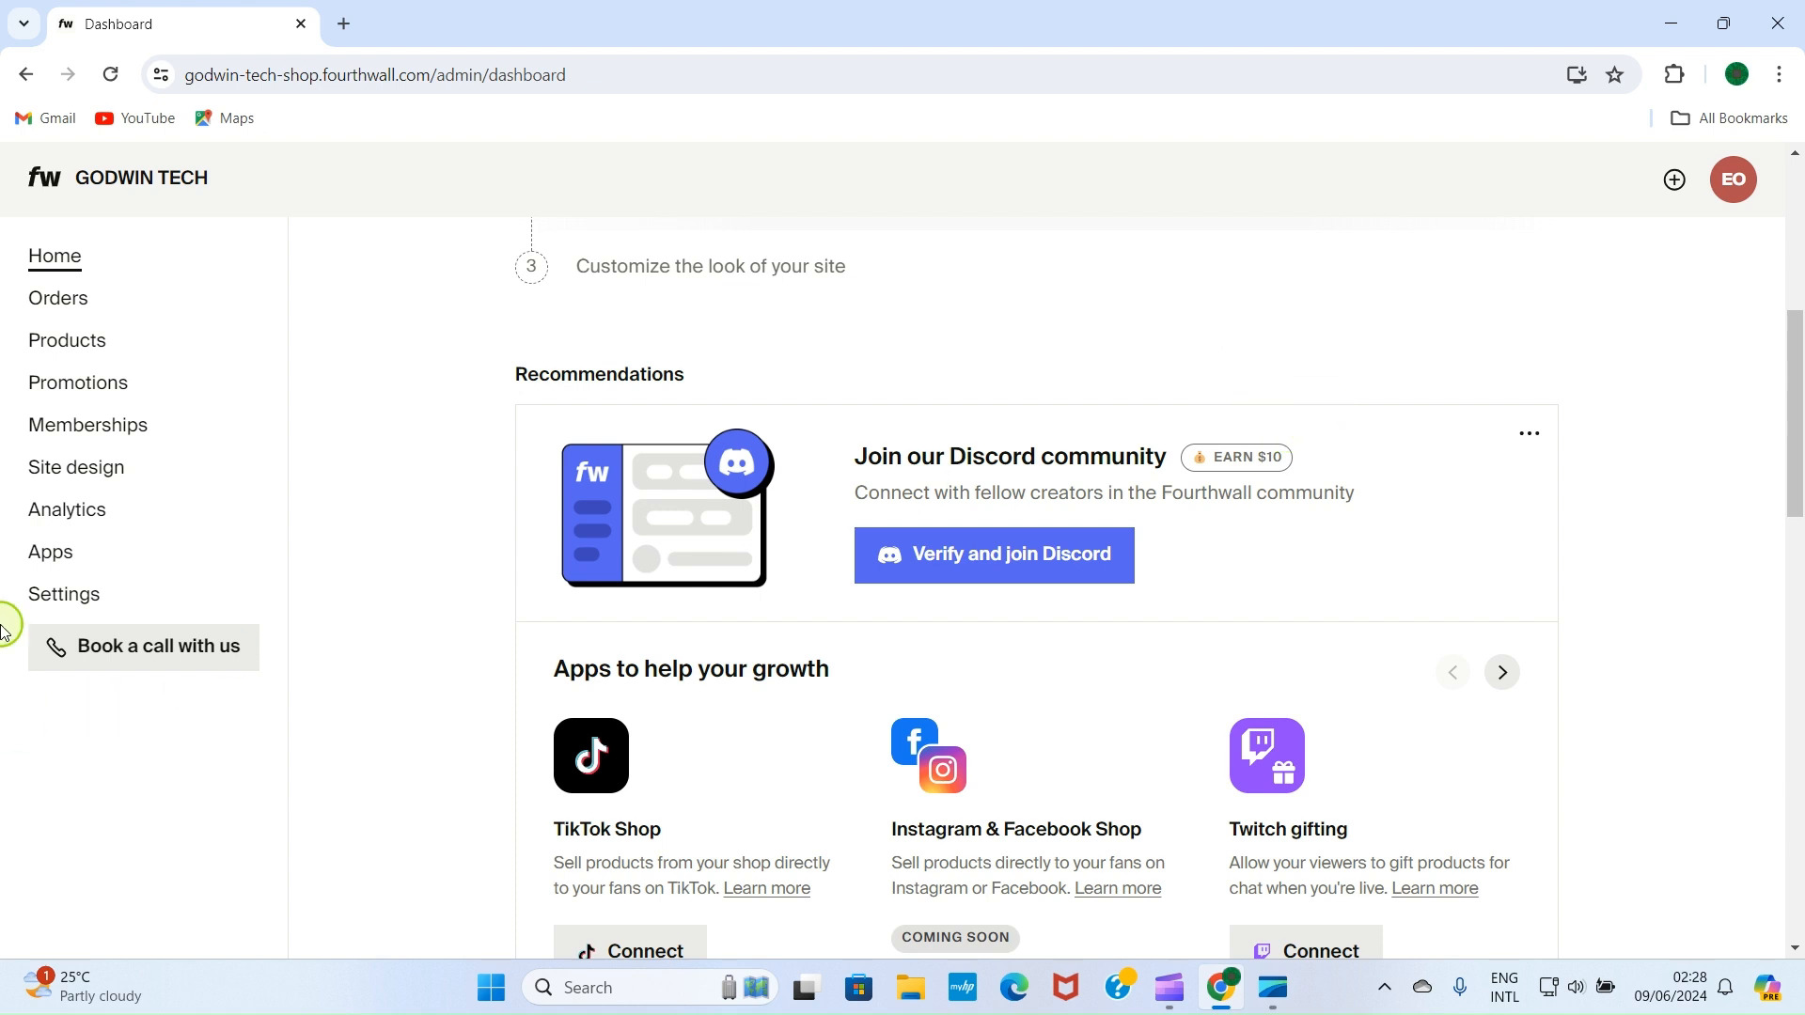
Start creating a new shop product by designing something new.
click(76, 350)
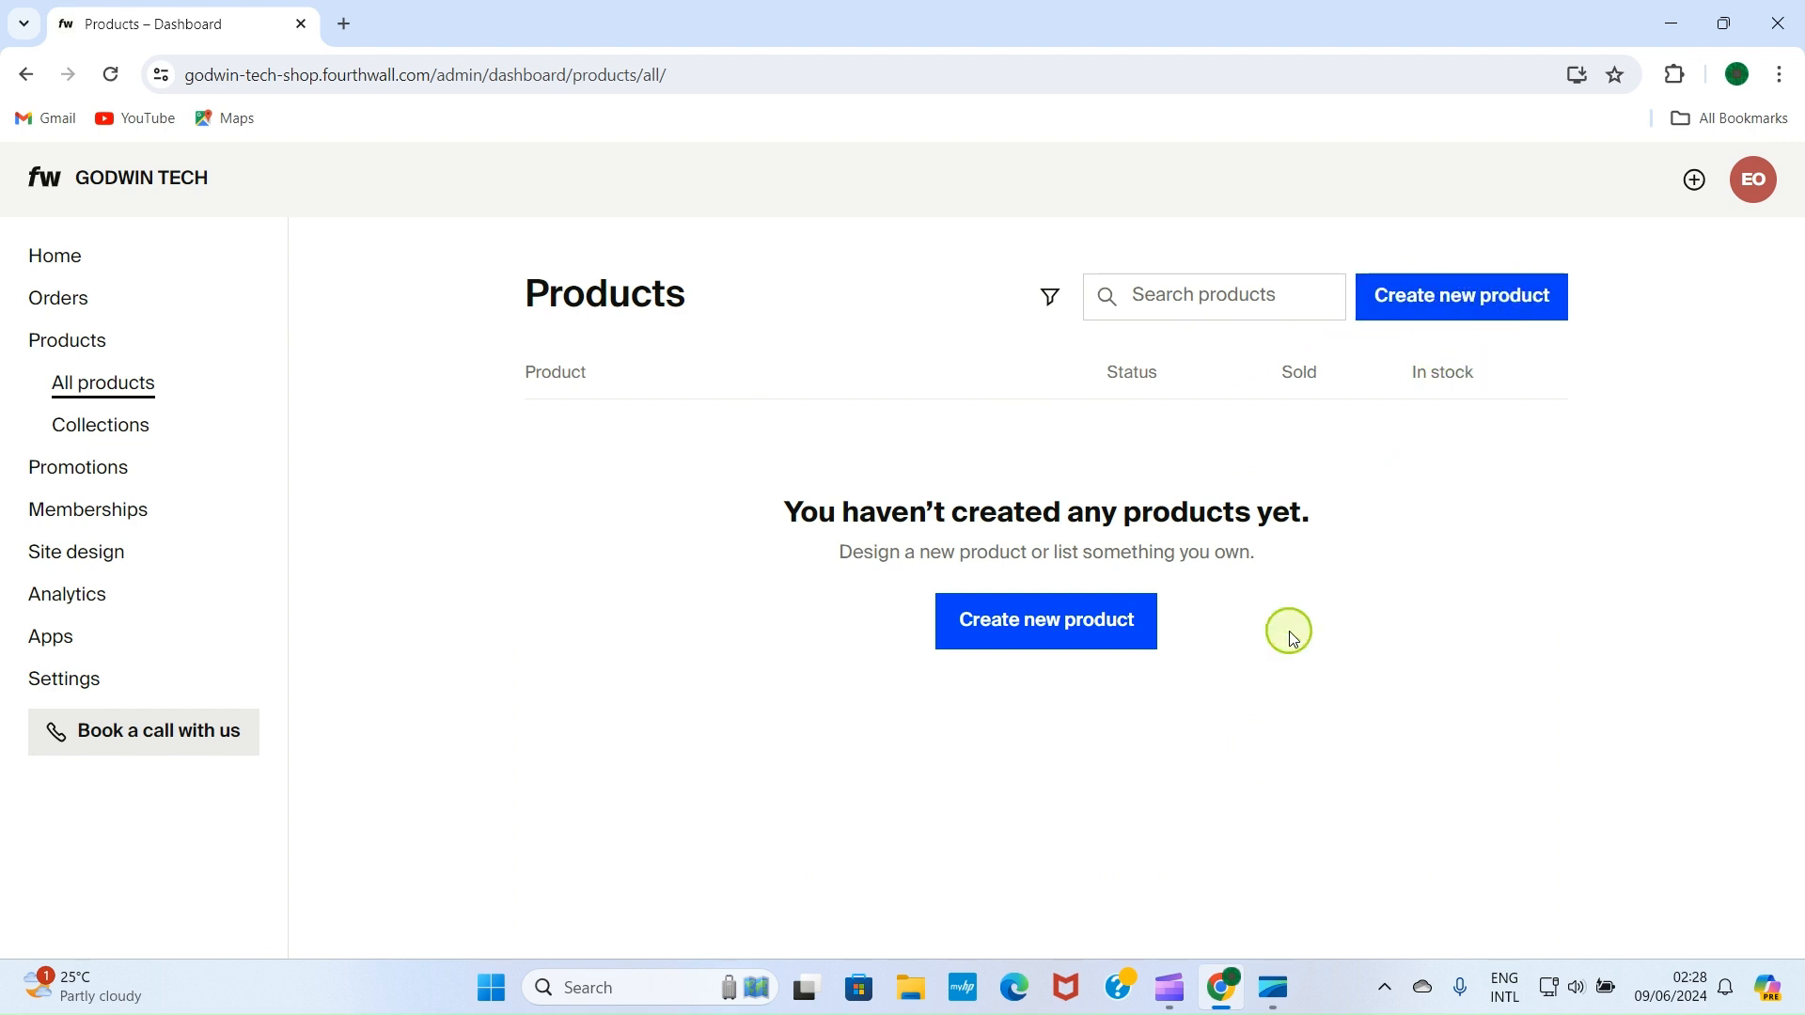
click(1078, 630)
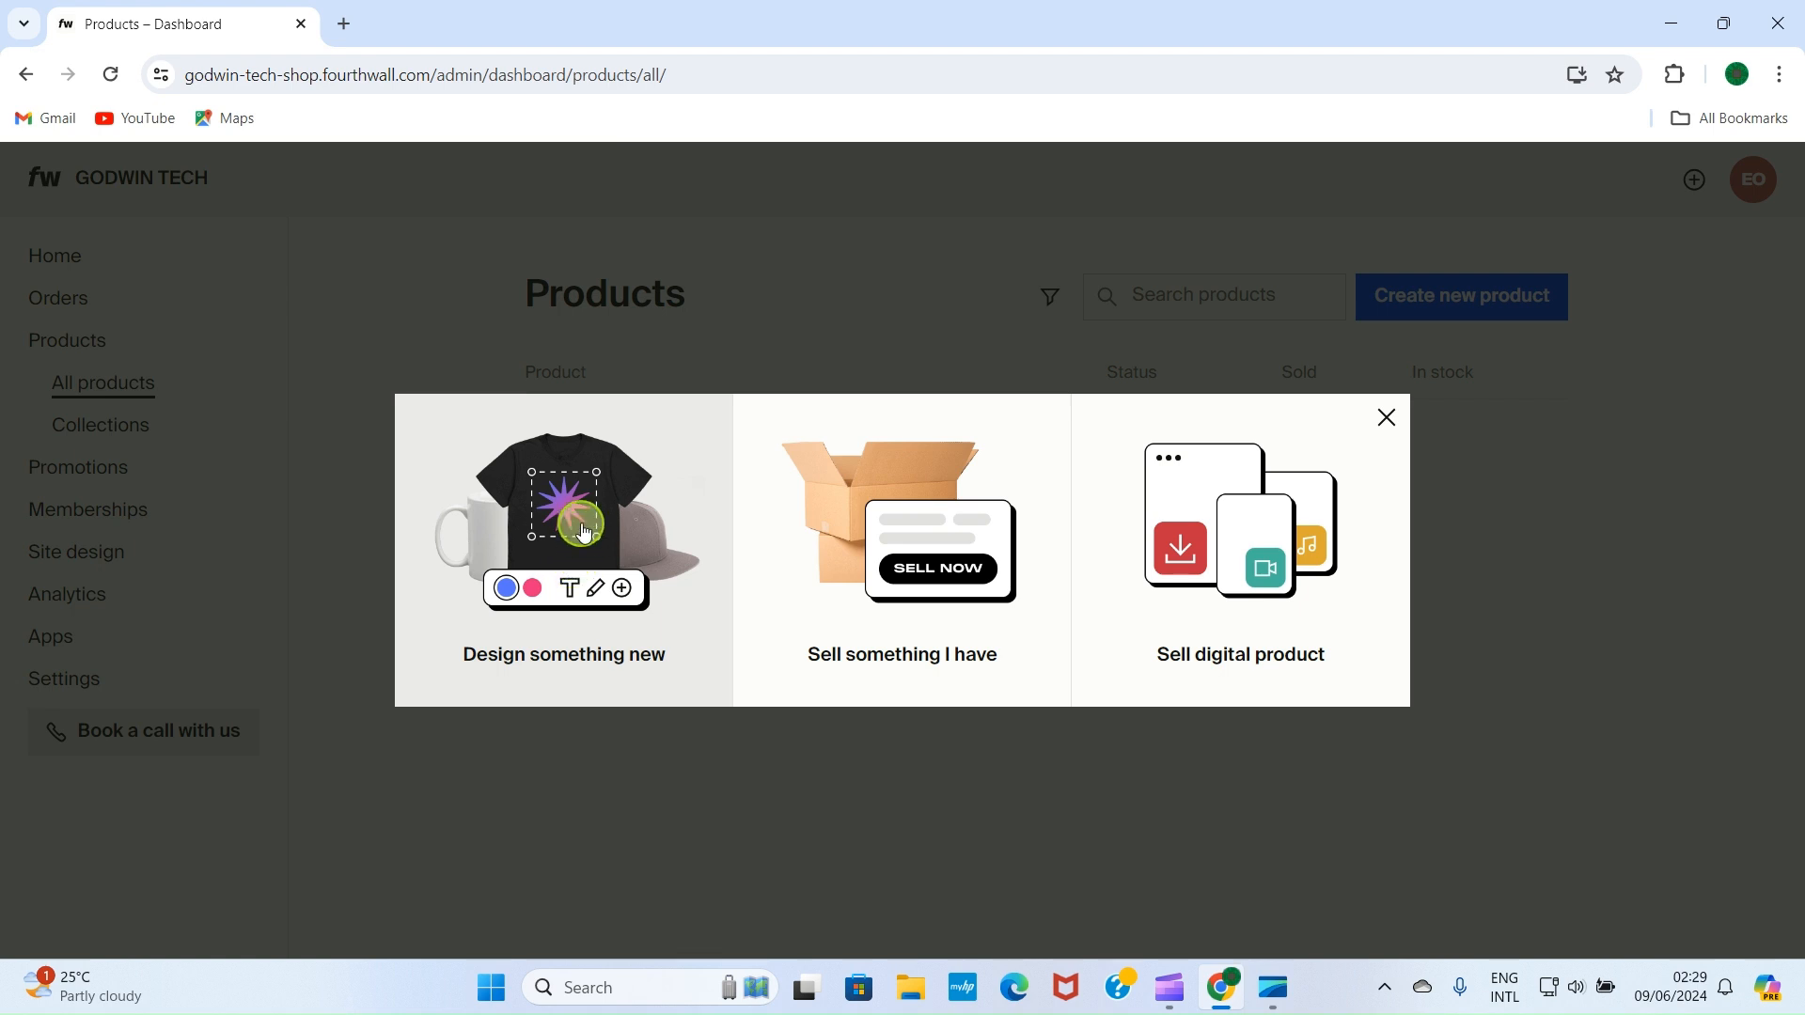
click(584, 658)
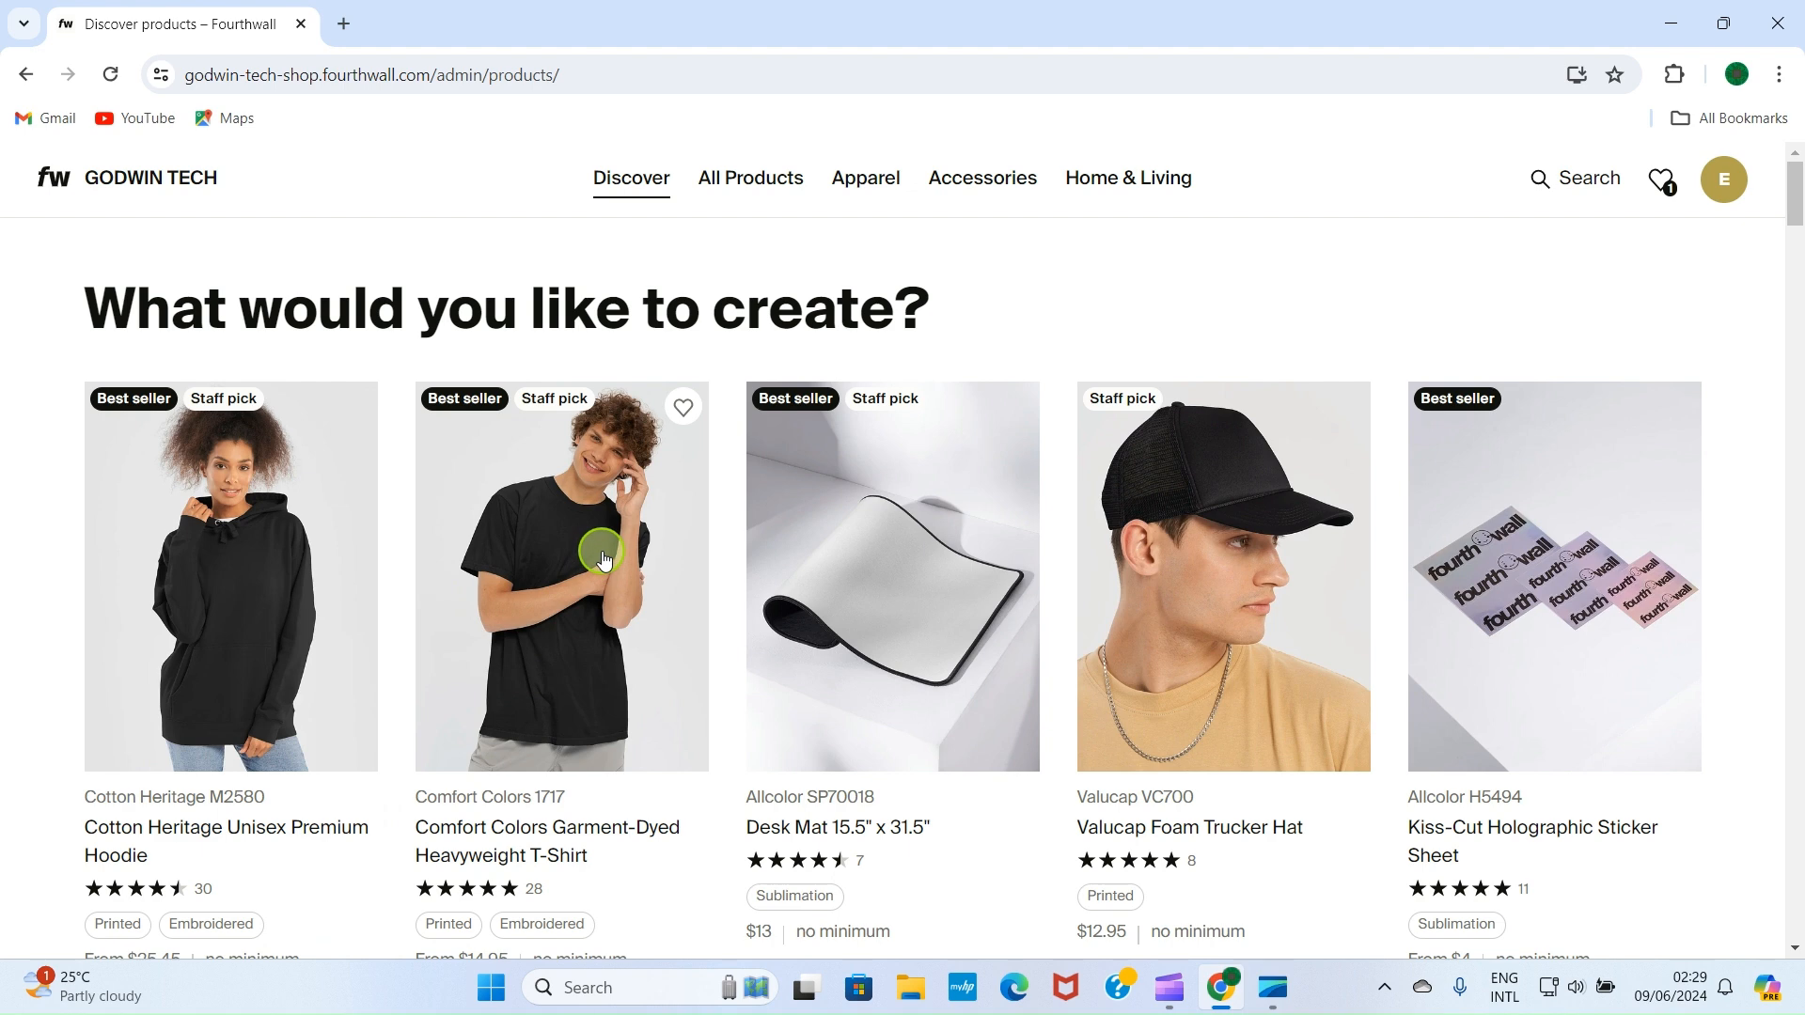
Choose the black Cotton Heritage Unisex Premium Hoodie, printed version, from the product catalog and start designing it.
scroll(602, 558, down, 3)
scroll(603, 558, up, 3)
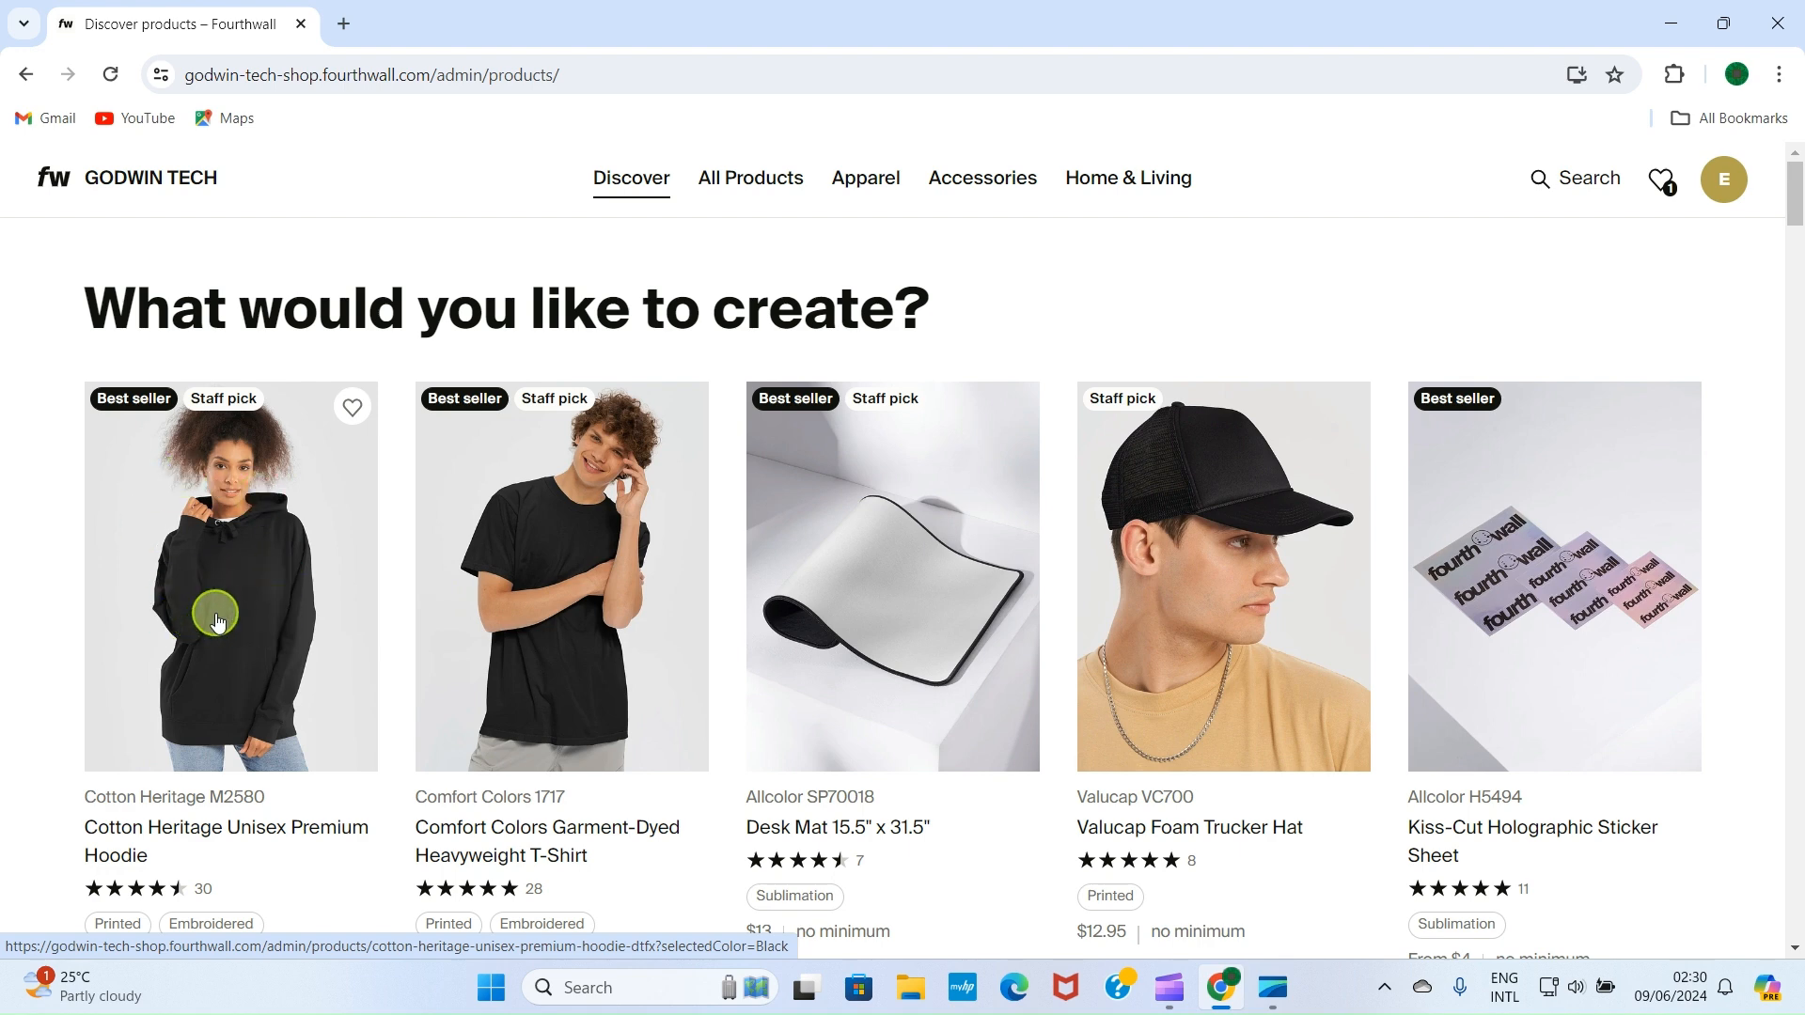
click(216, 621)
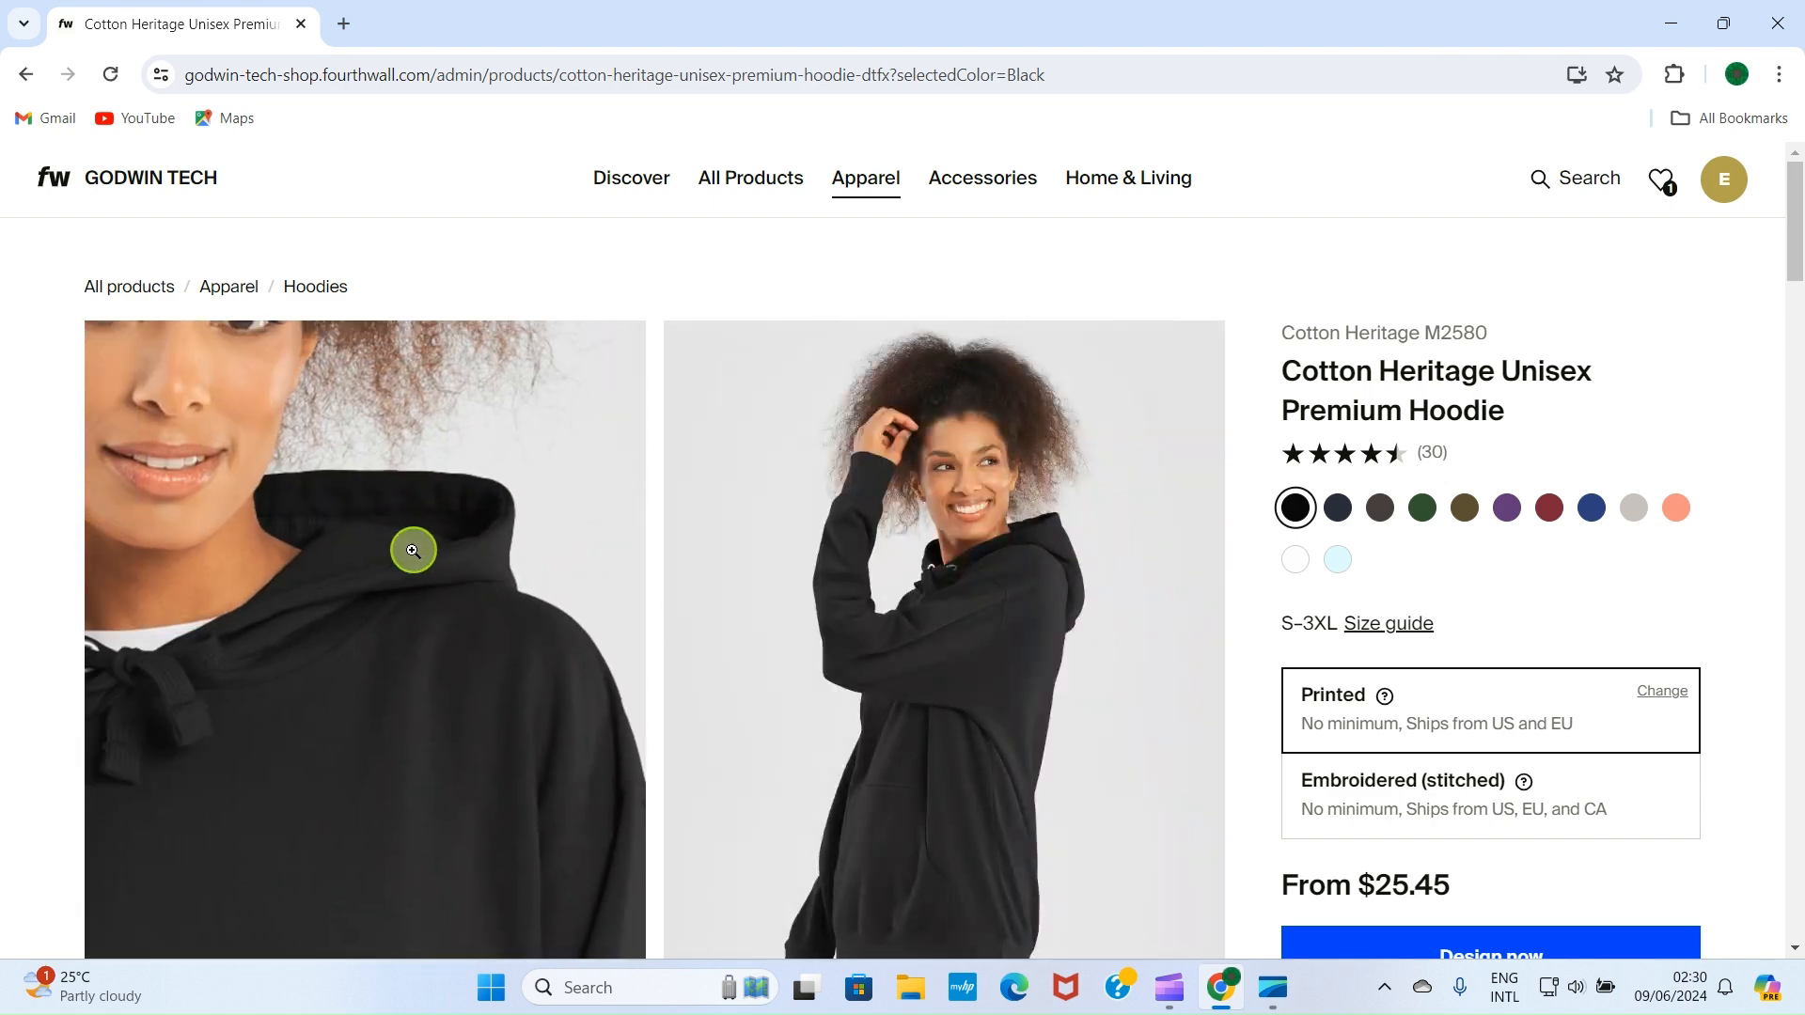
scroll(1410, 551, down, 5)
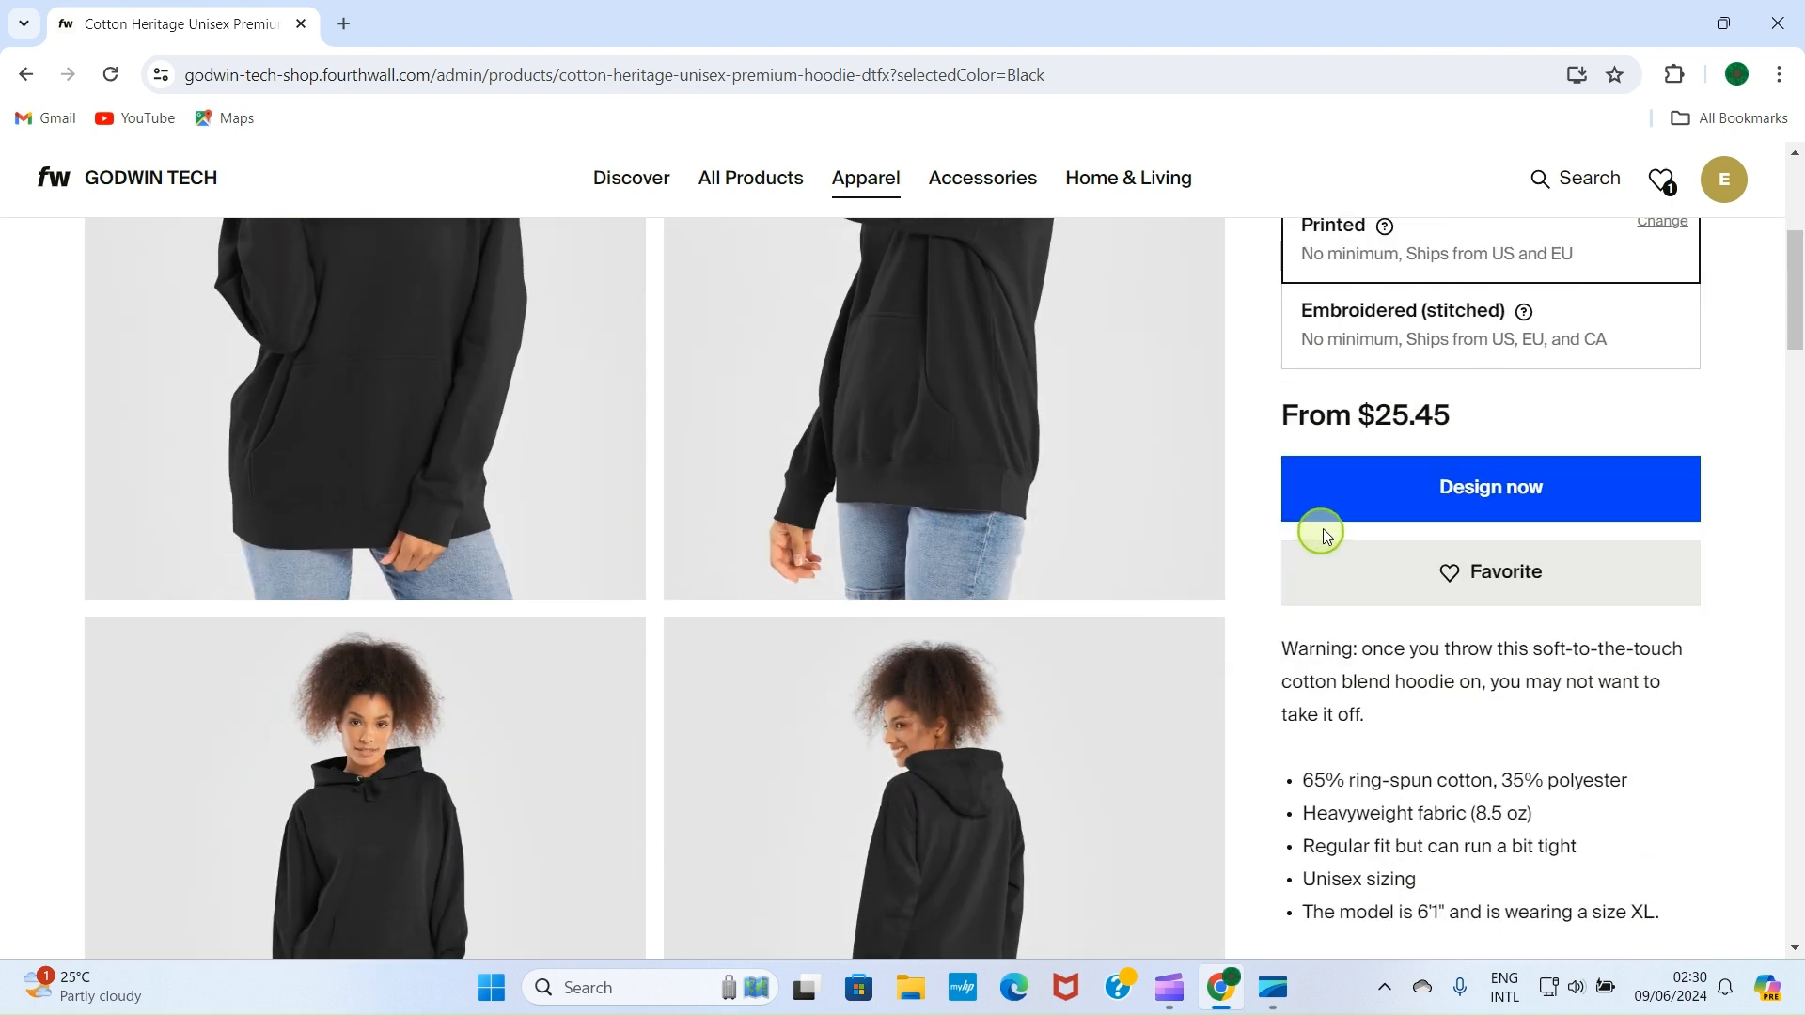
click(1469, 503)
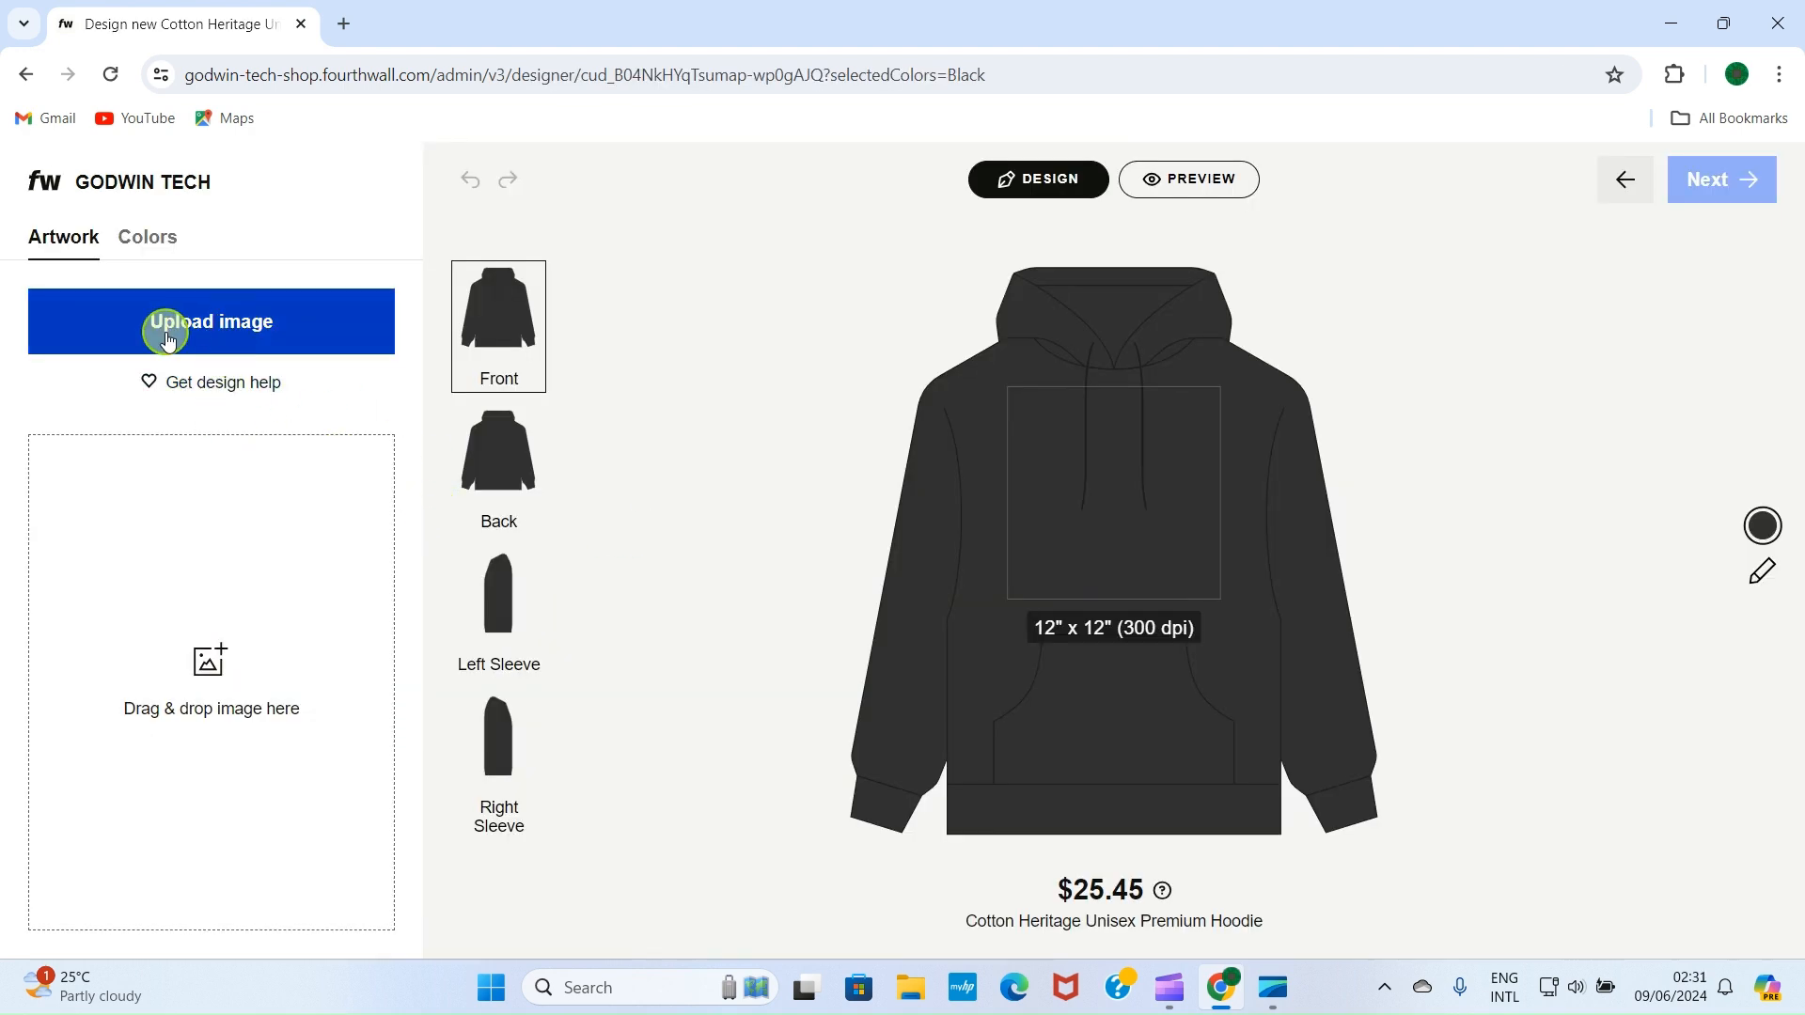
Upload the GRIND4x image from the YOUTUBE SHOPPING folder as artwork on the hoodie's front.
click(219, 324)
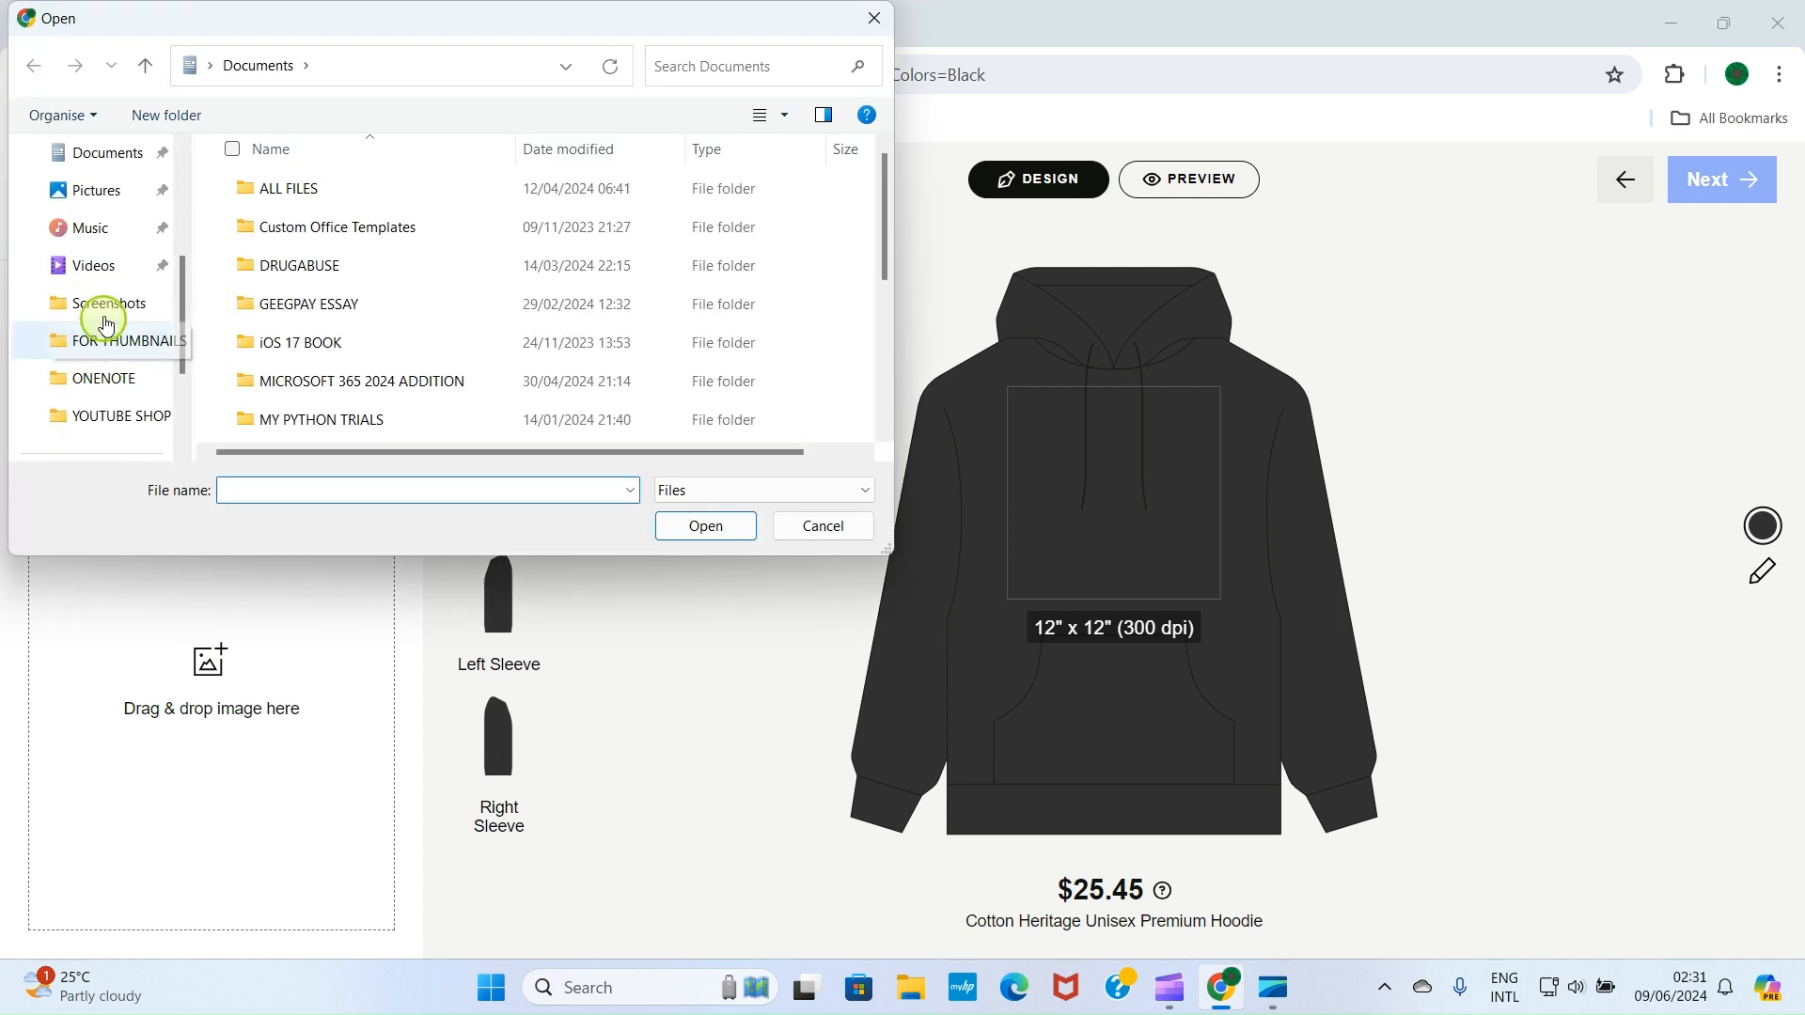
mouse_move(111, 416)
mouse_down()
mouse_move(109, 354)
mouse_move(117, 418)
mouse_up()
click(104, 378)
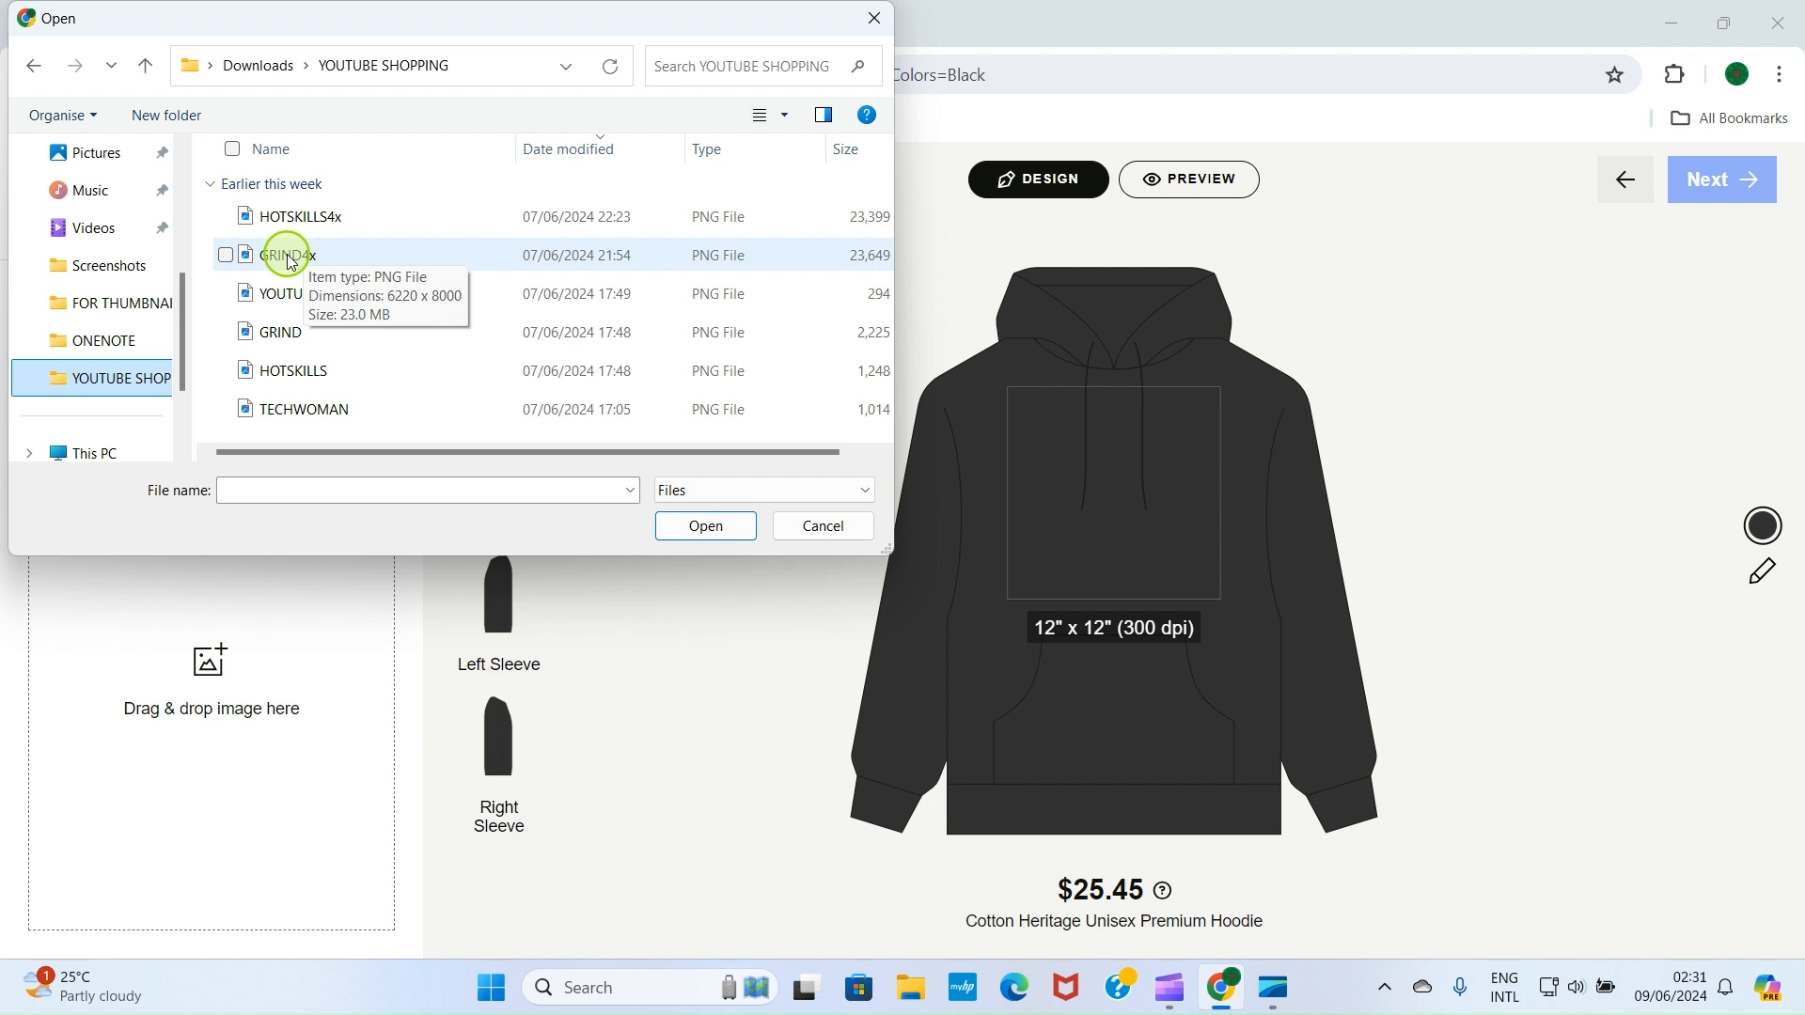
click(262, 267)
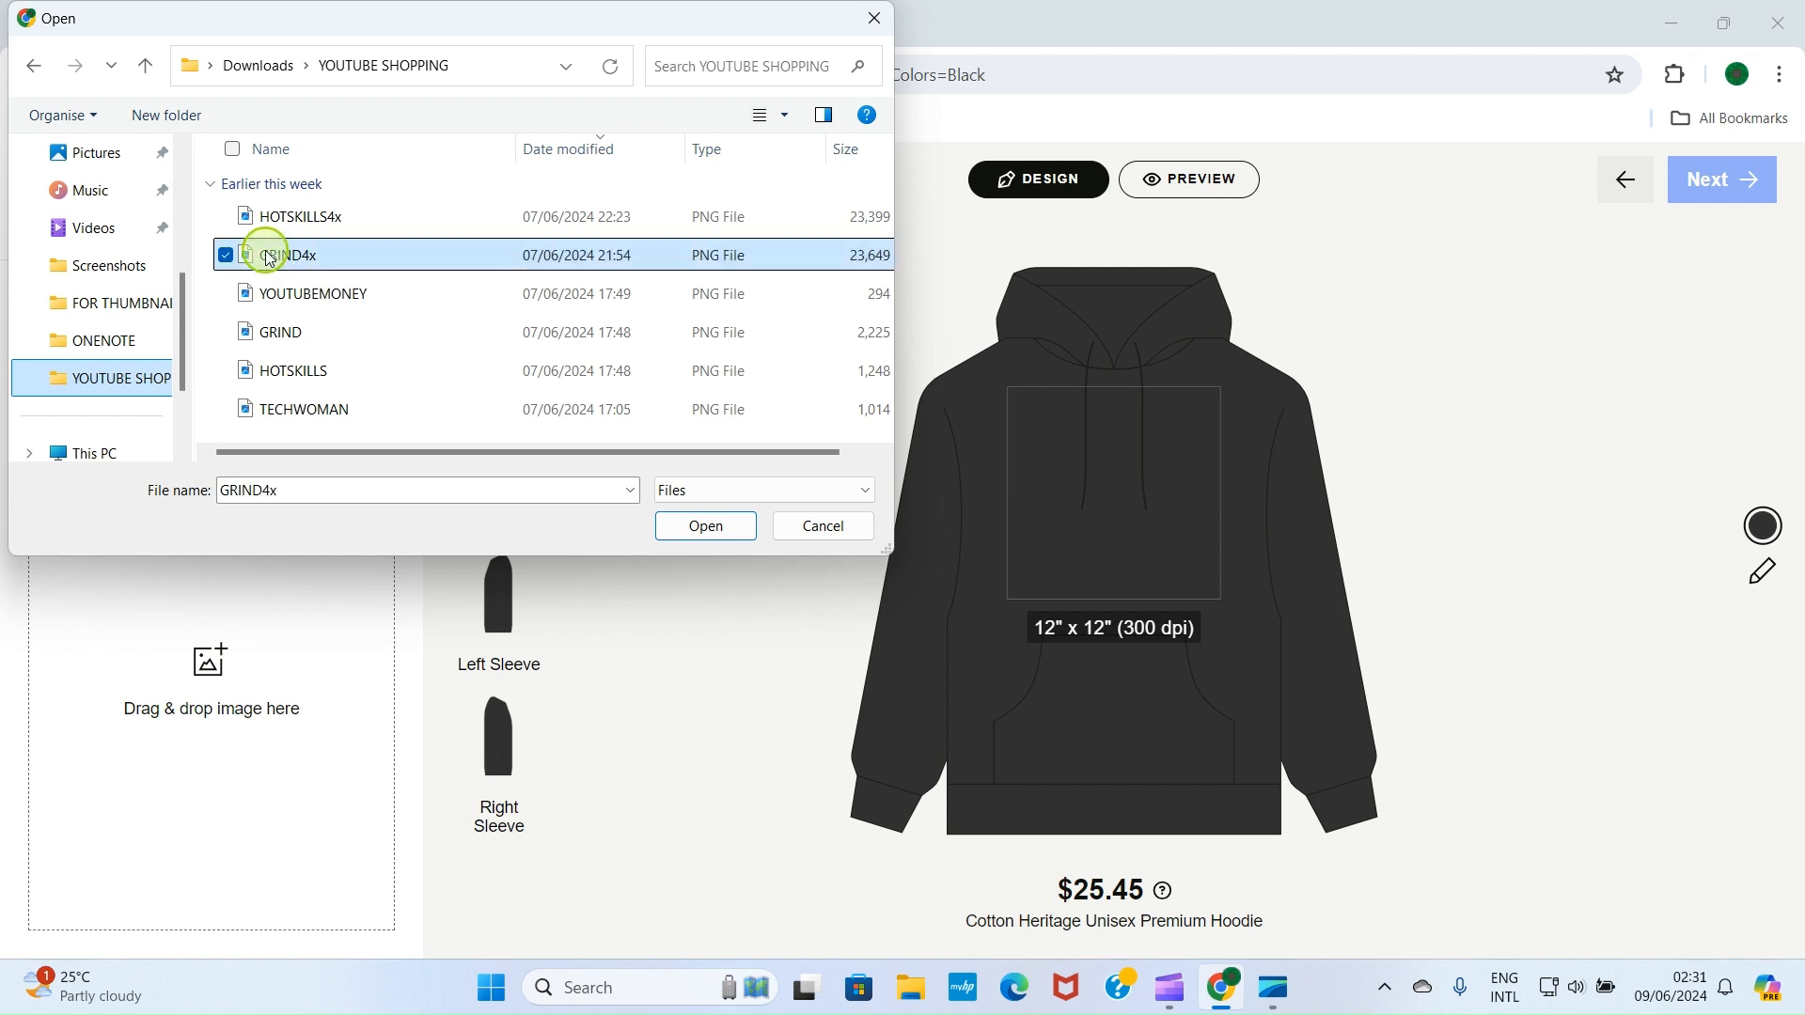
click(693, 524)
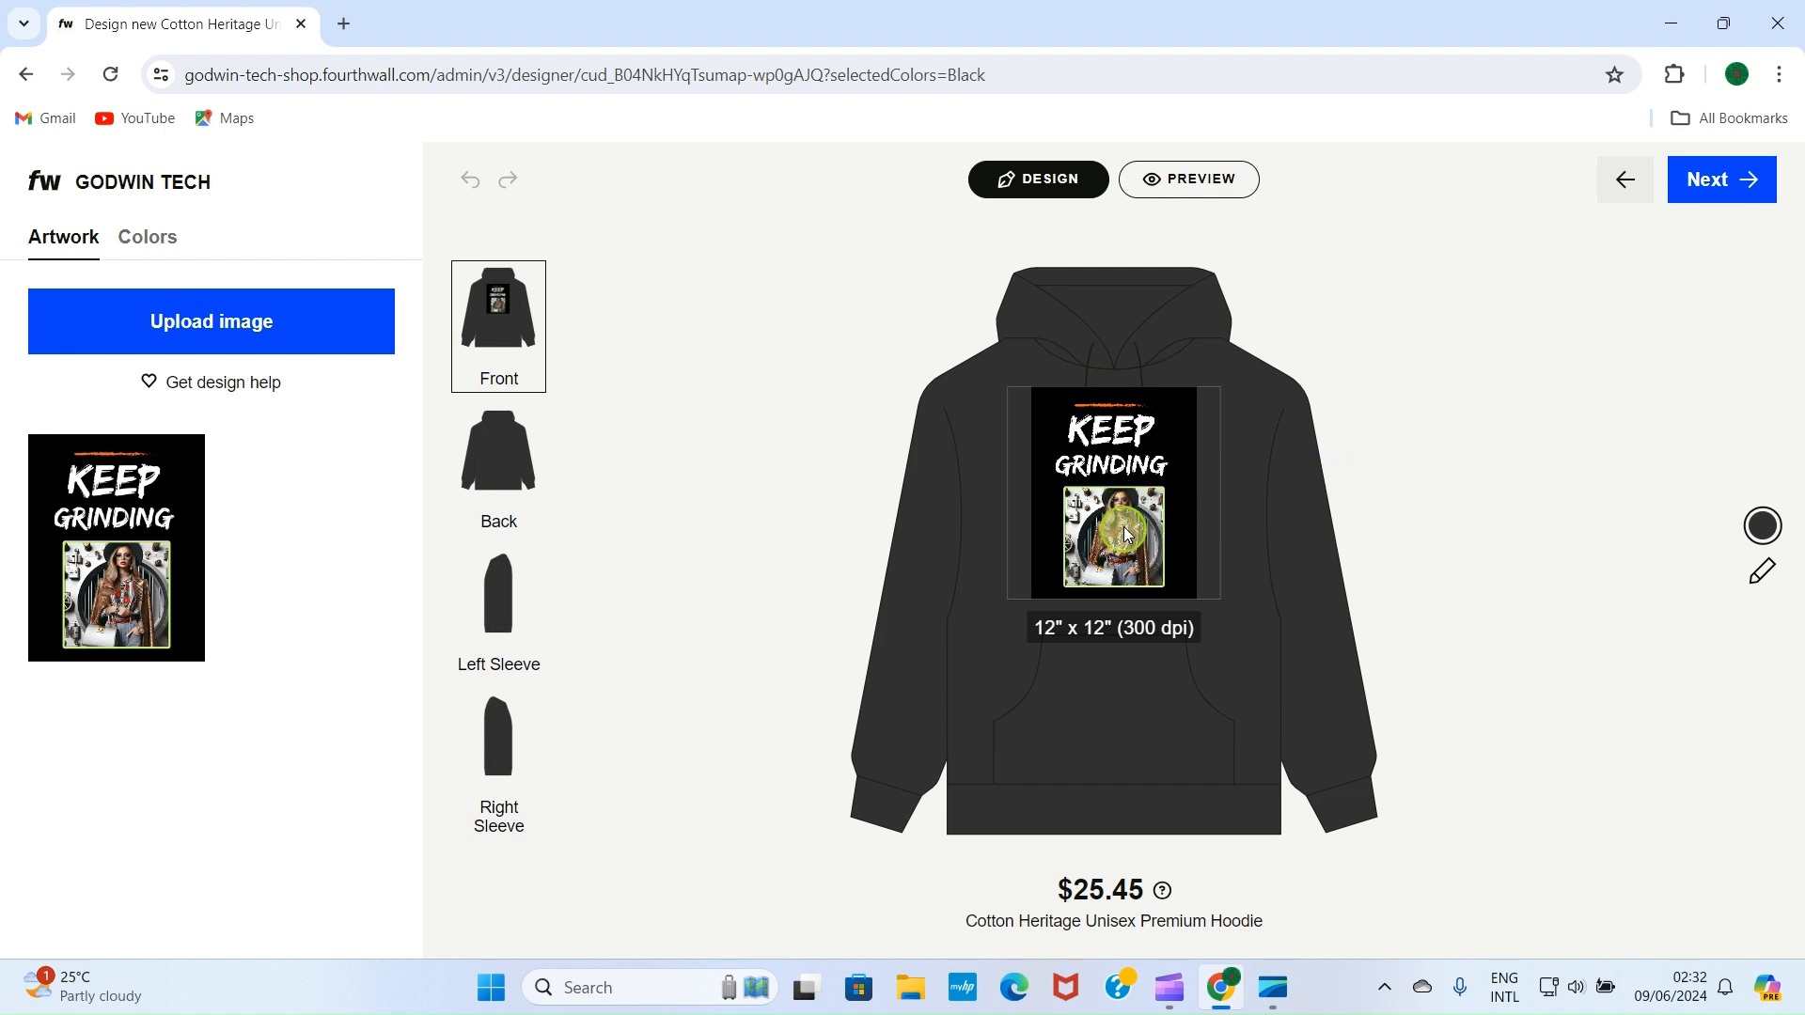
Enlarge the front artwork slightly to about 9.37" x 12.06" and deselect it.
click(1116, 512)
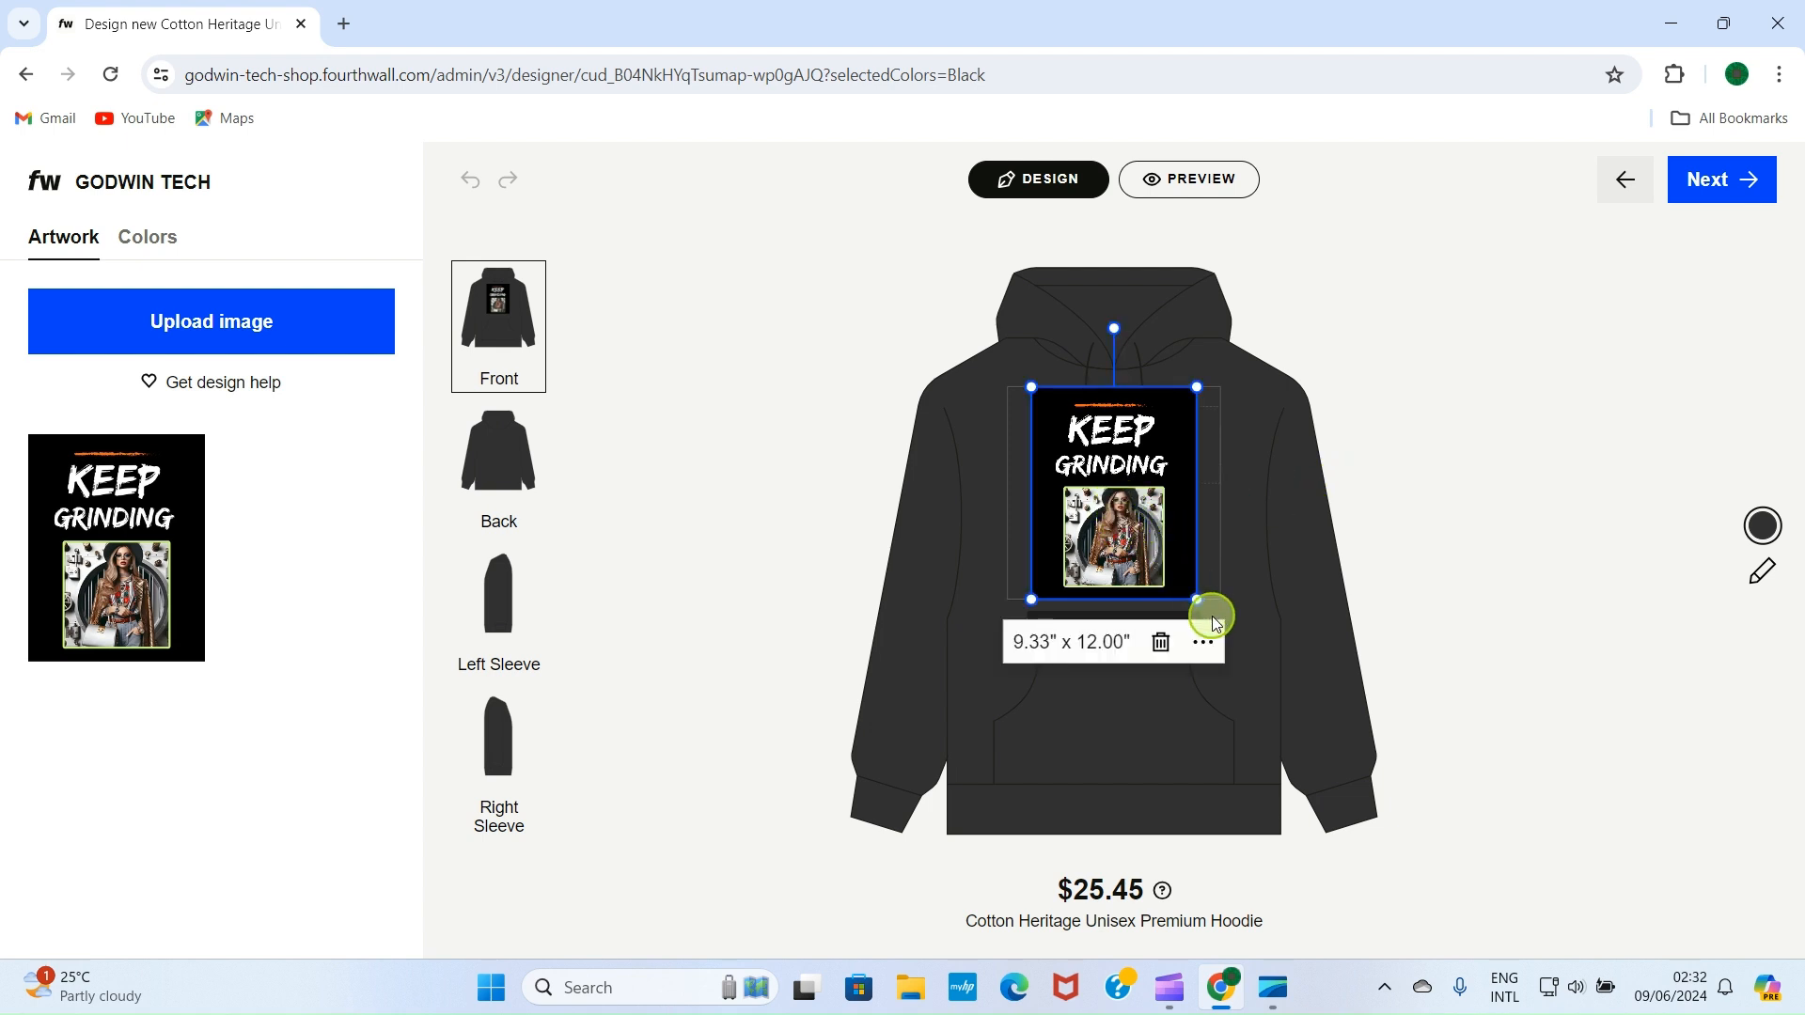
mouse_move(1198, 596)
mouse_down()
mouse_move(1209, 612)
mouse_move(1211, 587)
mouse_up()
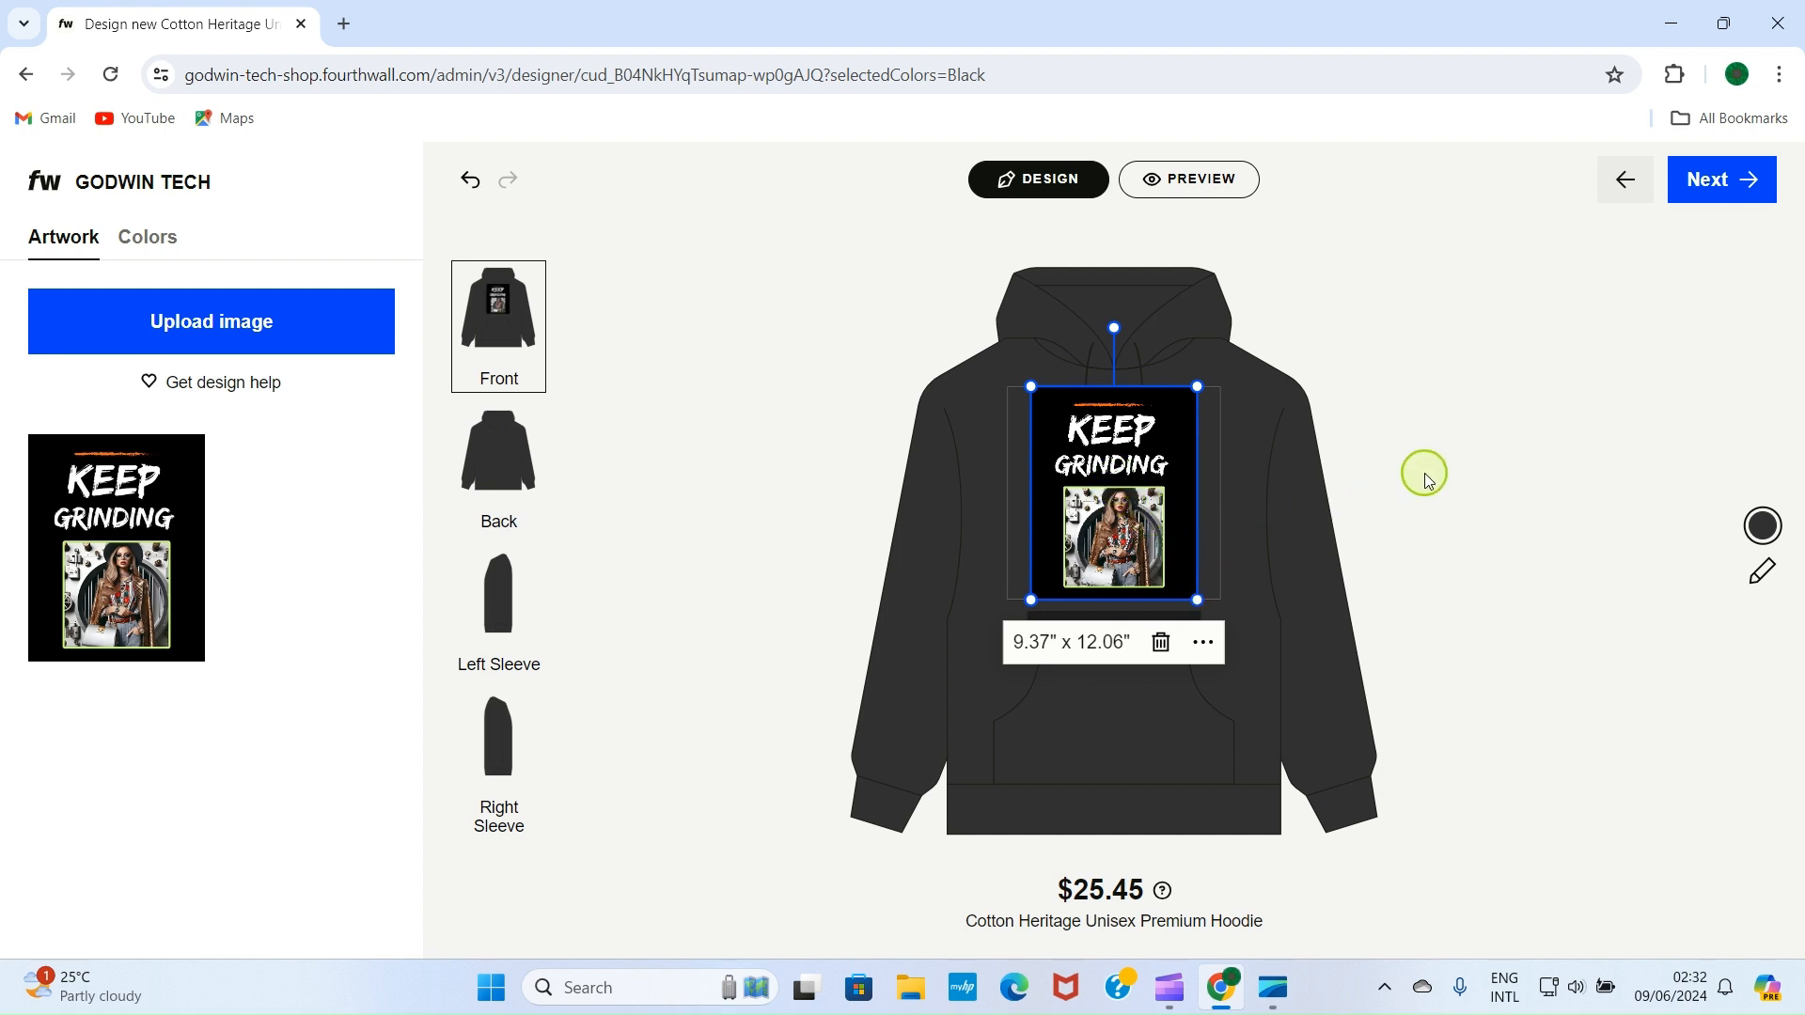
click(1384, 740)
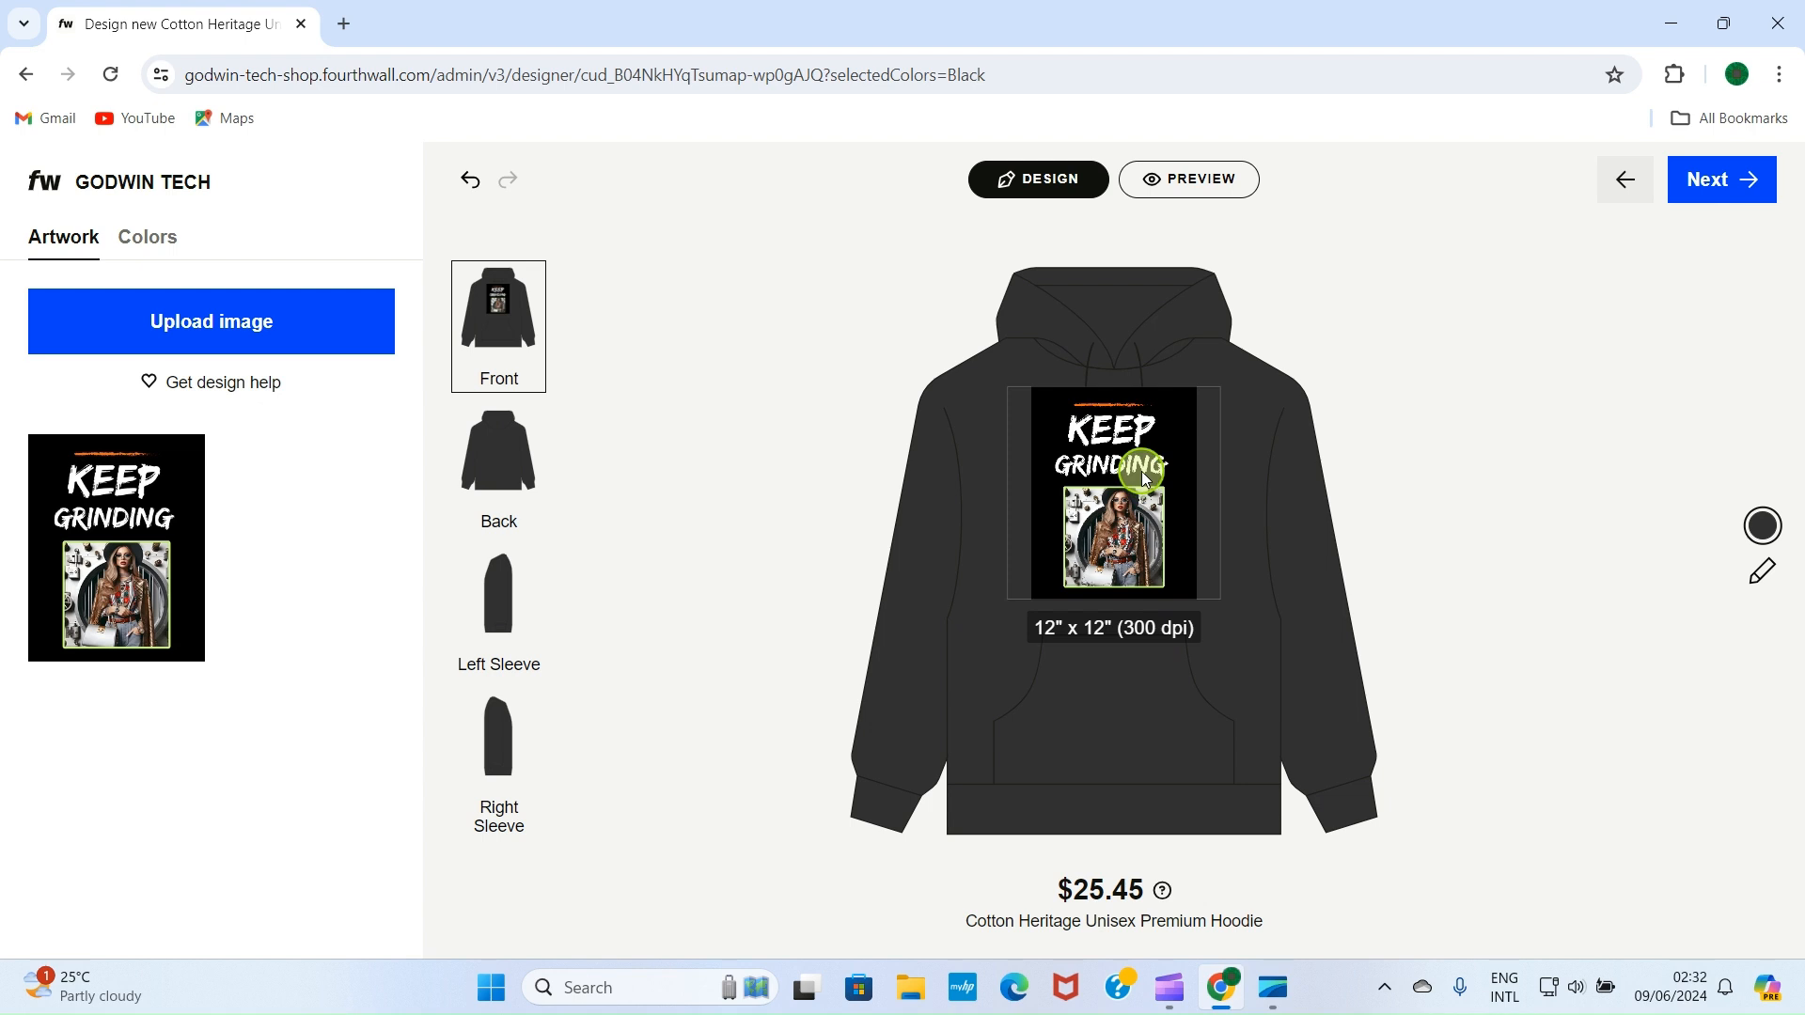
Preview the hoodie with its artwork, return to the design view, and proceed to the product details.
click(1181, 180)
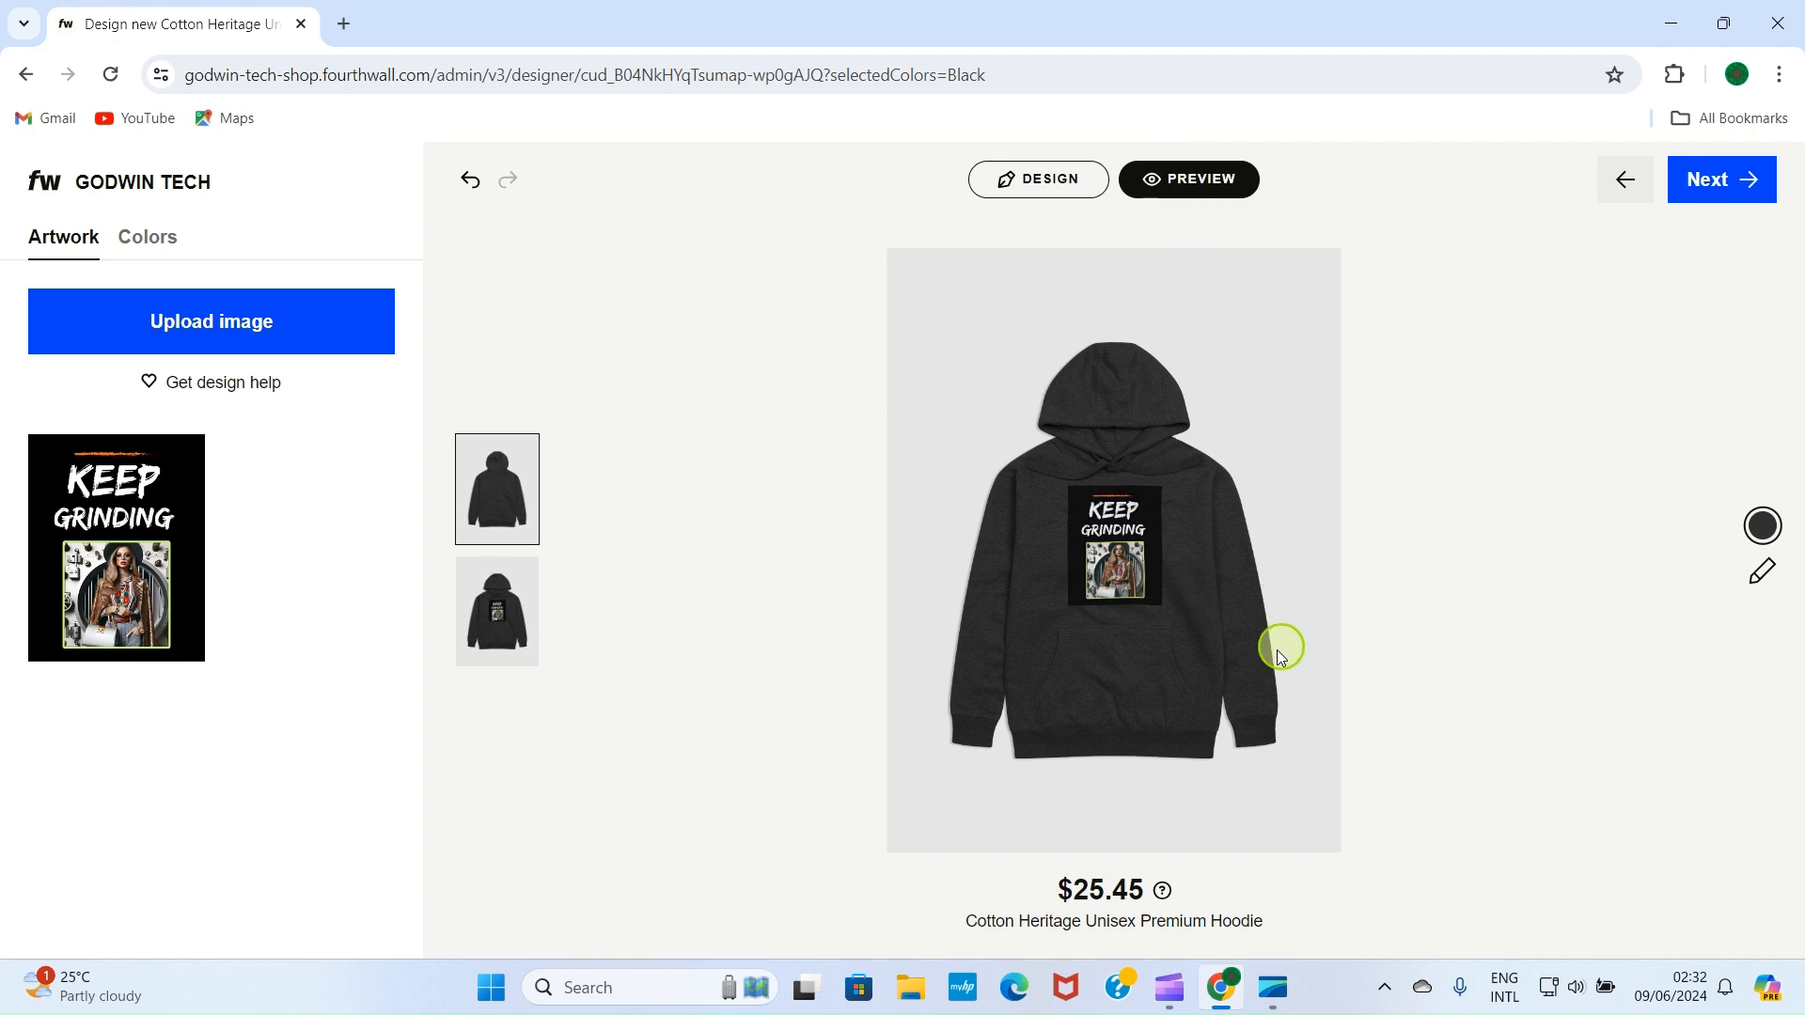
click(1039, 191)
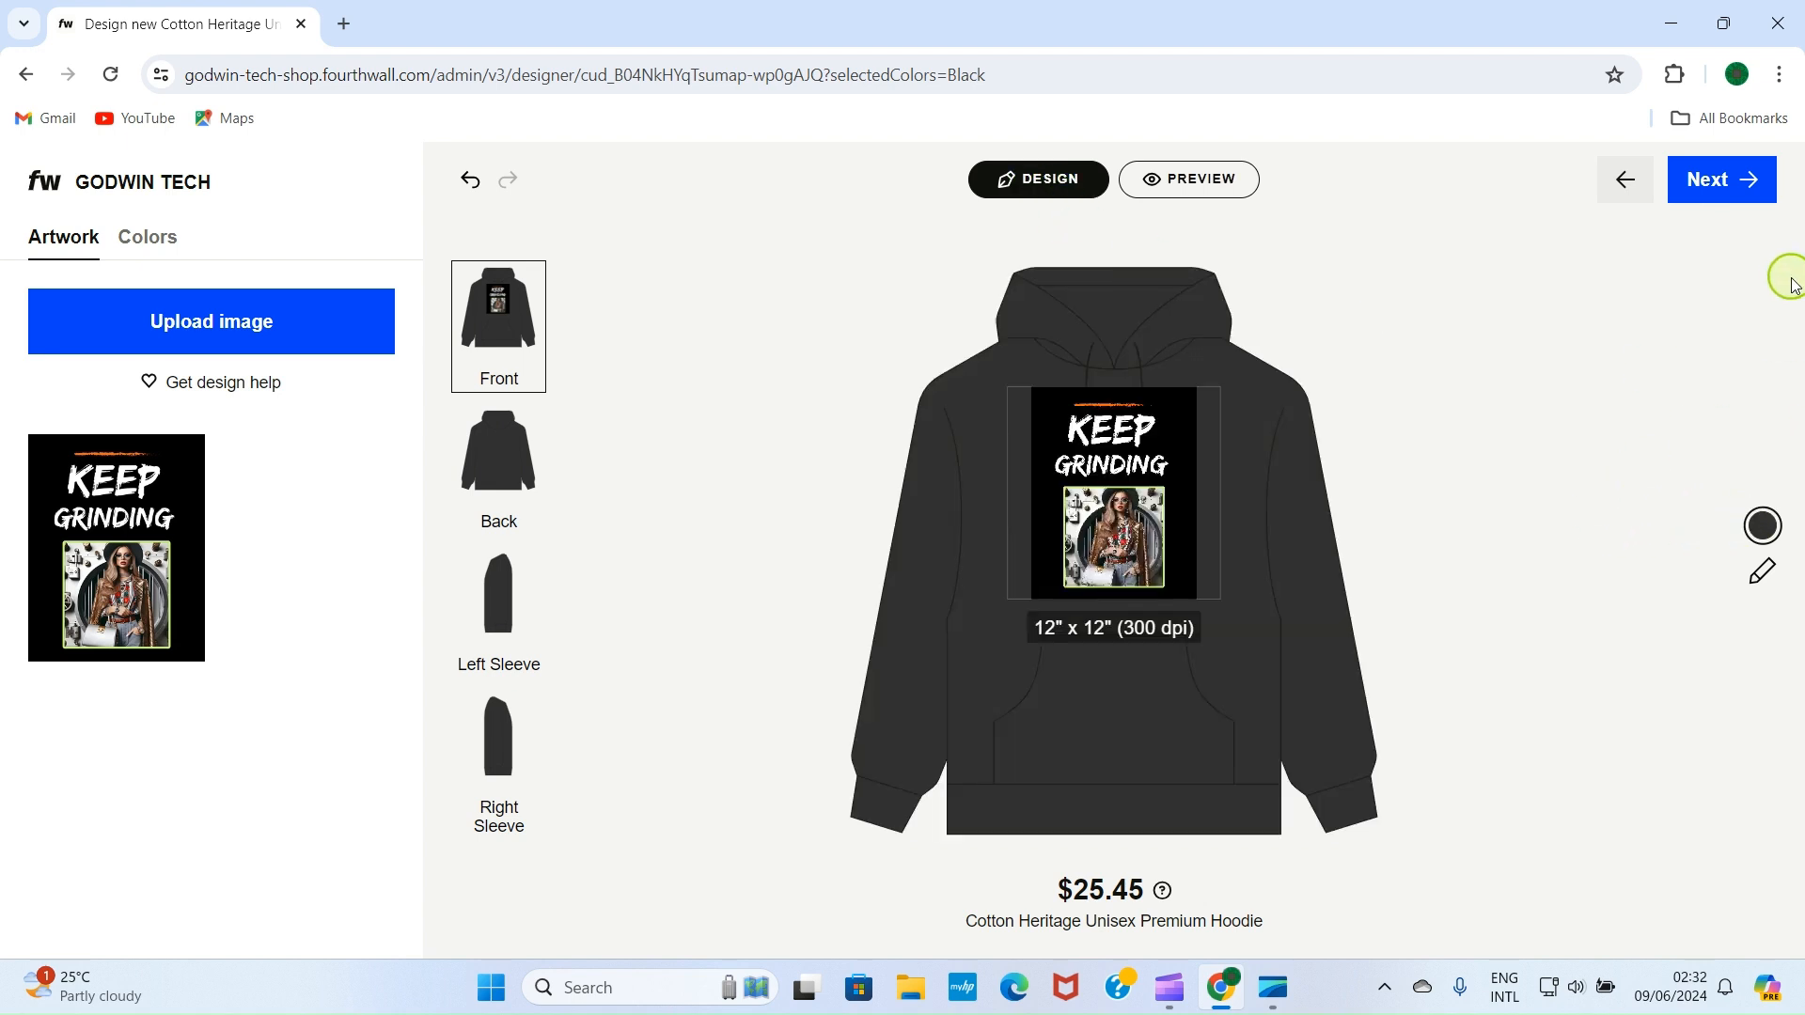
click(1726, 177)
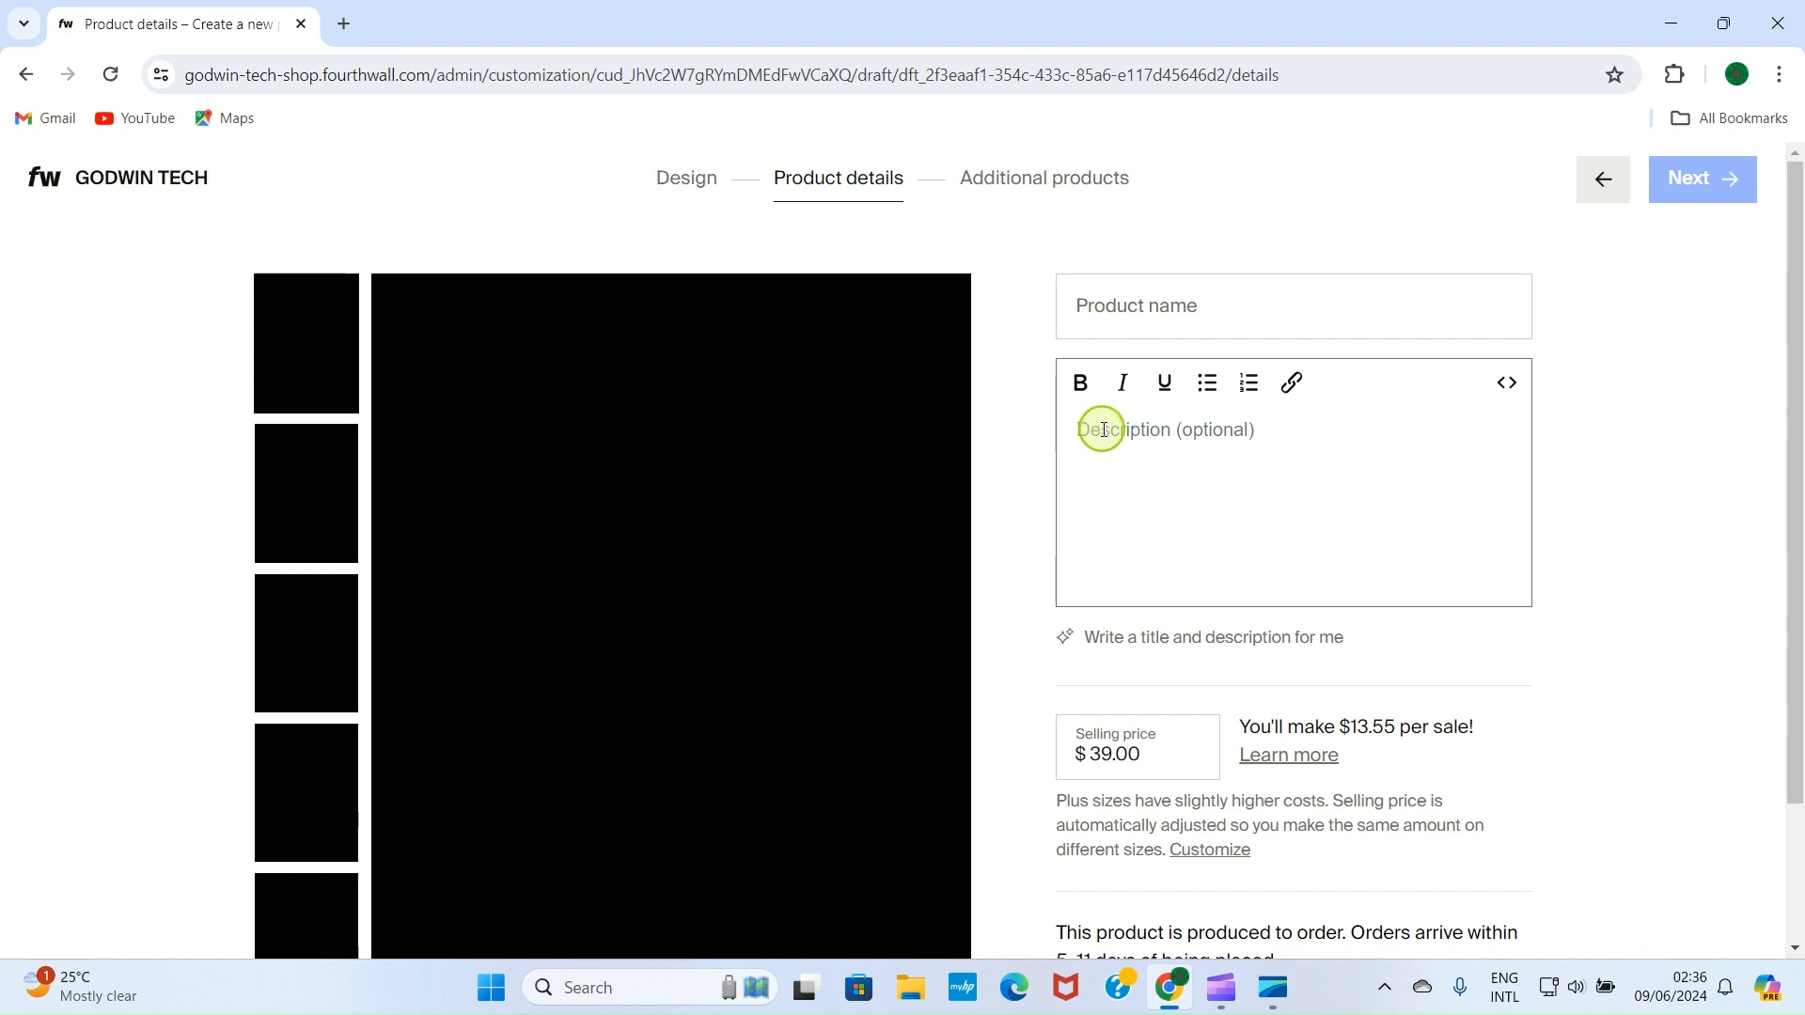
Set the hoodie's selling price to $30.99.
scroll(1103, 429, down, 1)
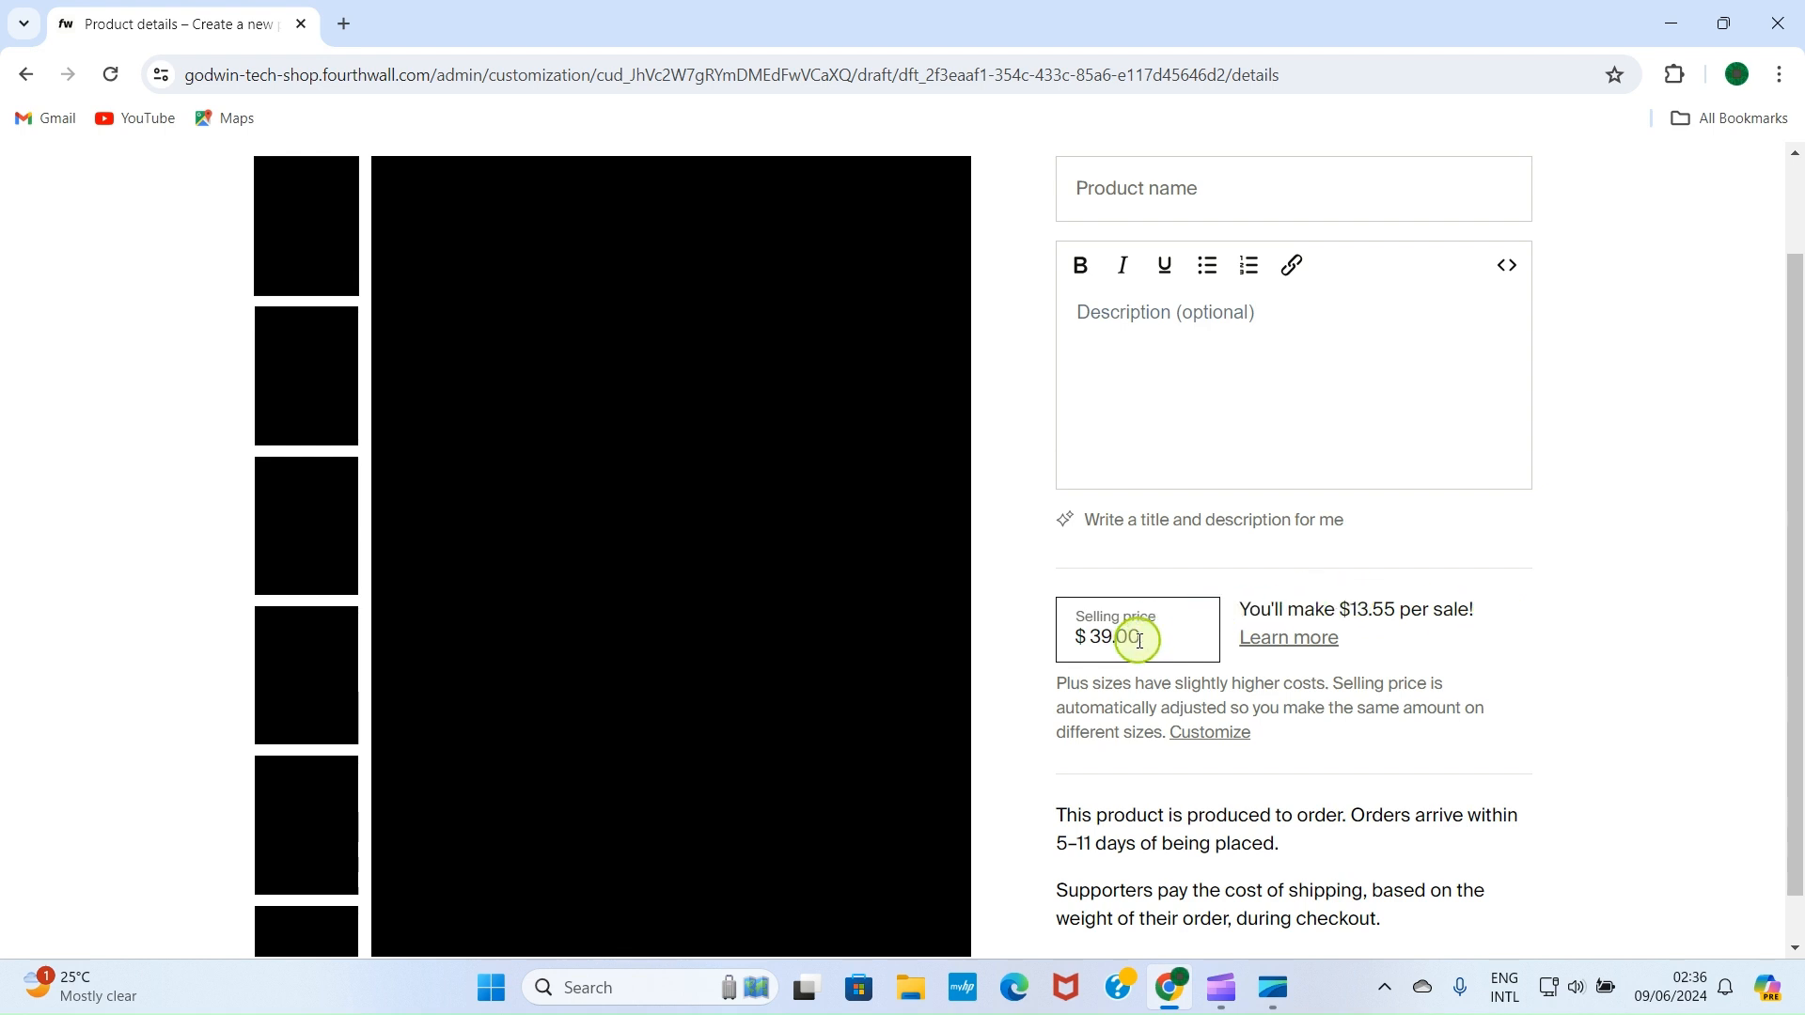
key(BackSpace)
text(0.99)
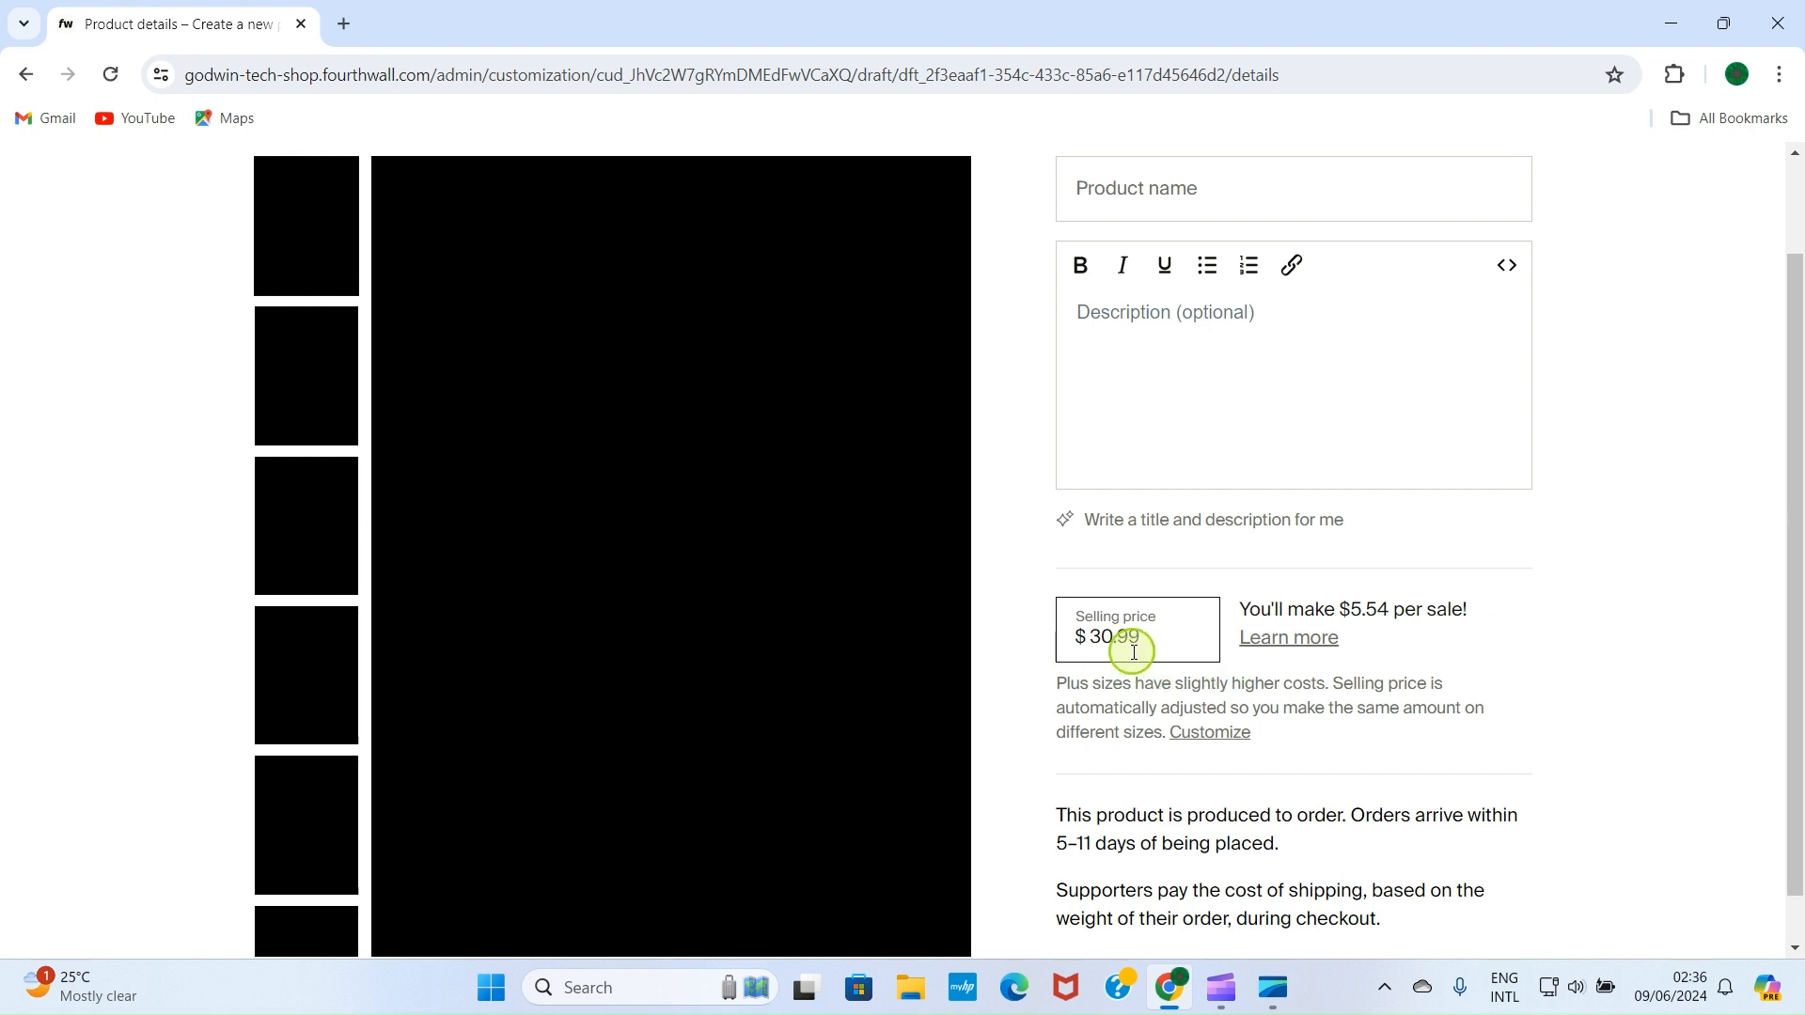
Name the product Keep Grinding, describe it as a quality empowerment hoodie for women, and continue to the additional products.
scroll(1410, 717, down, 1)
scroll(1426, 708, up, 2)
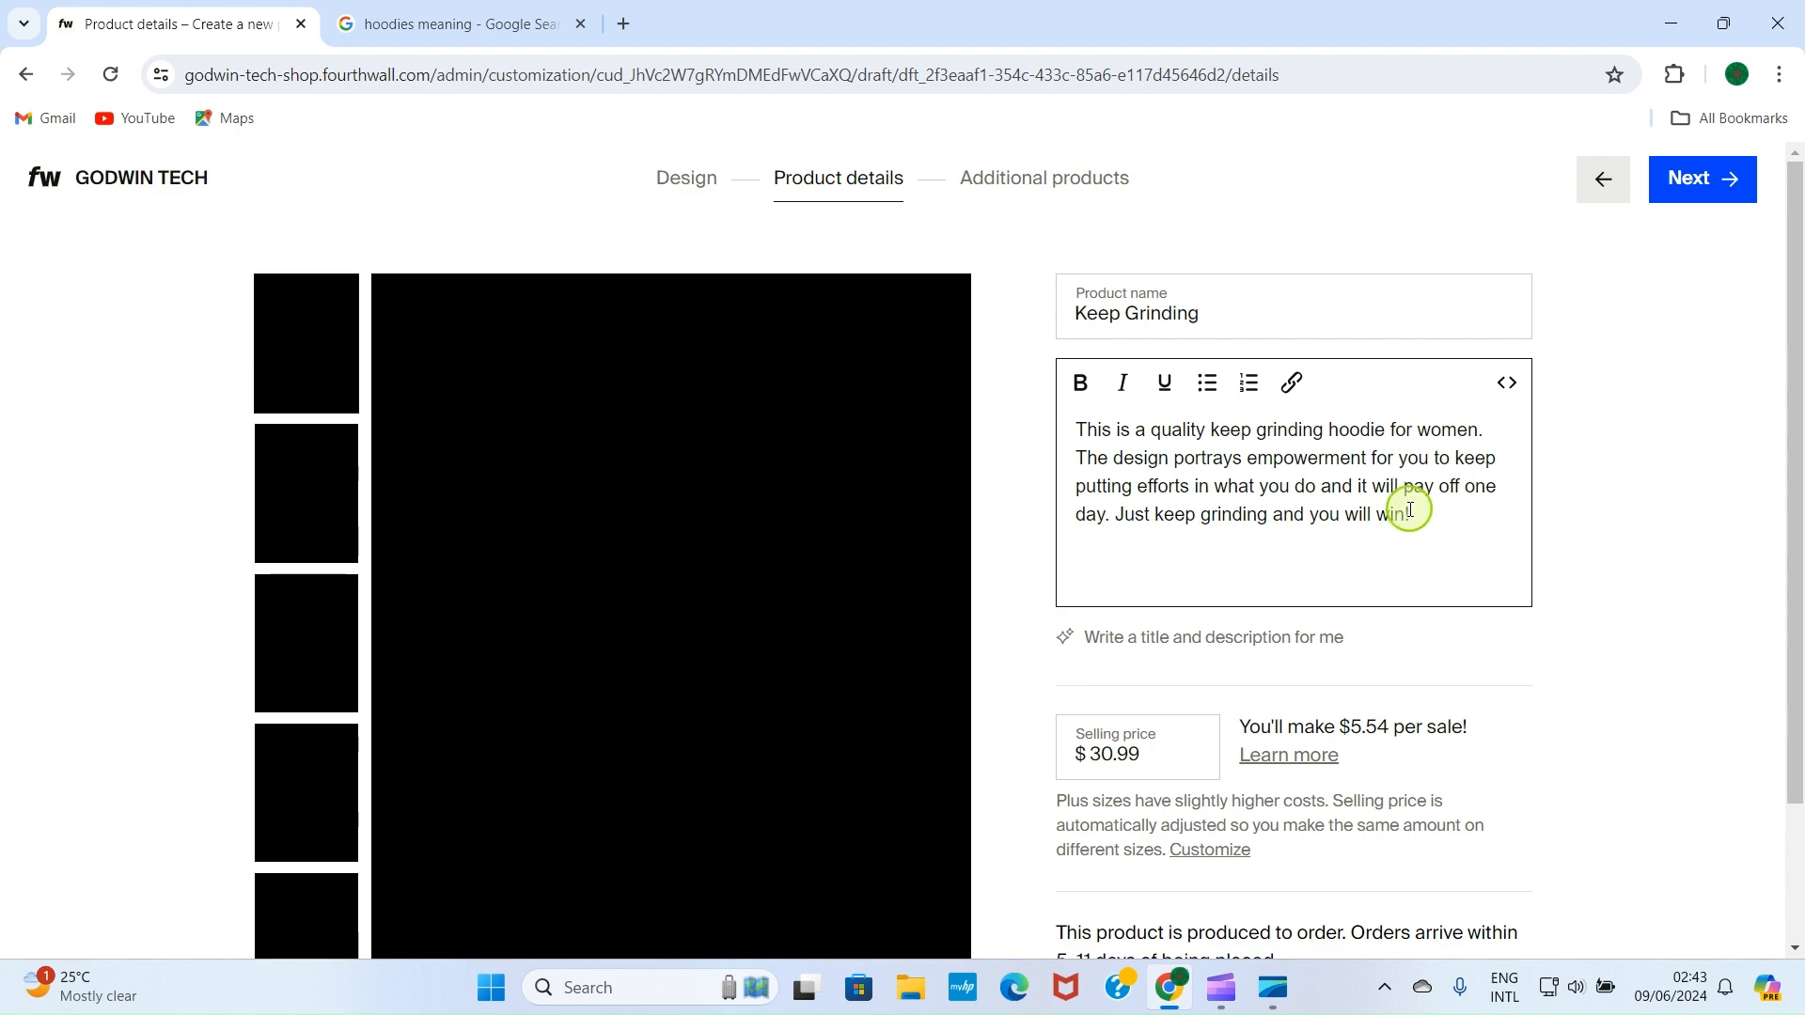
scroll(1444, 544, down, 2)
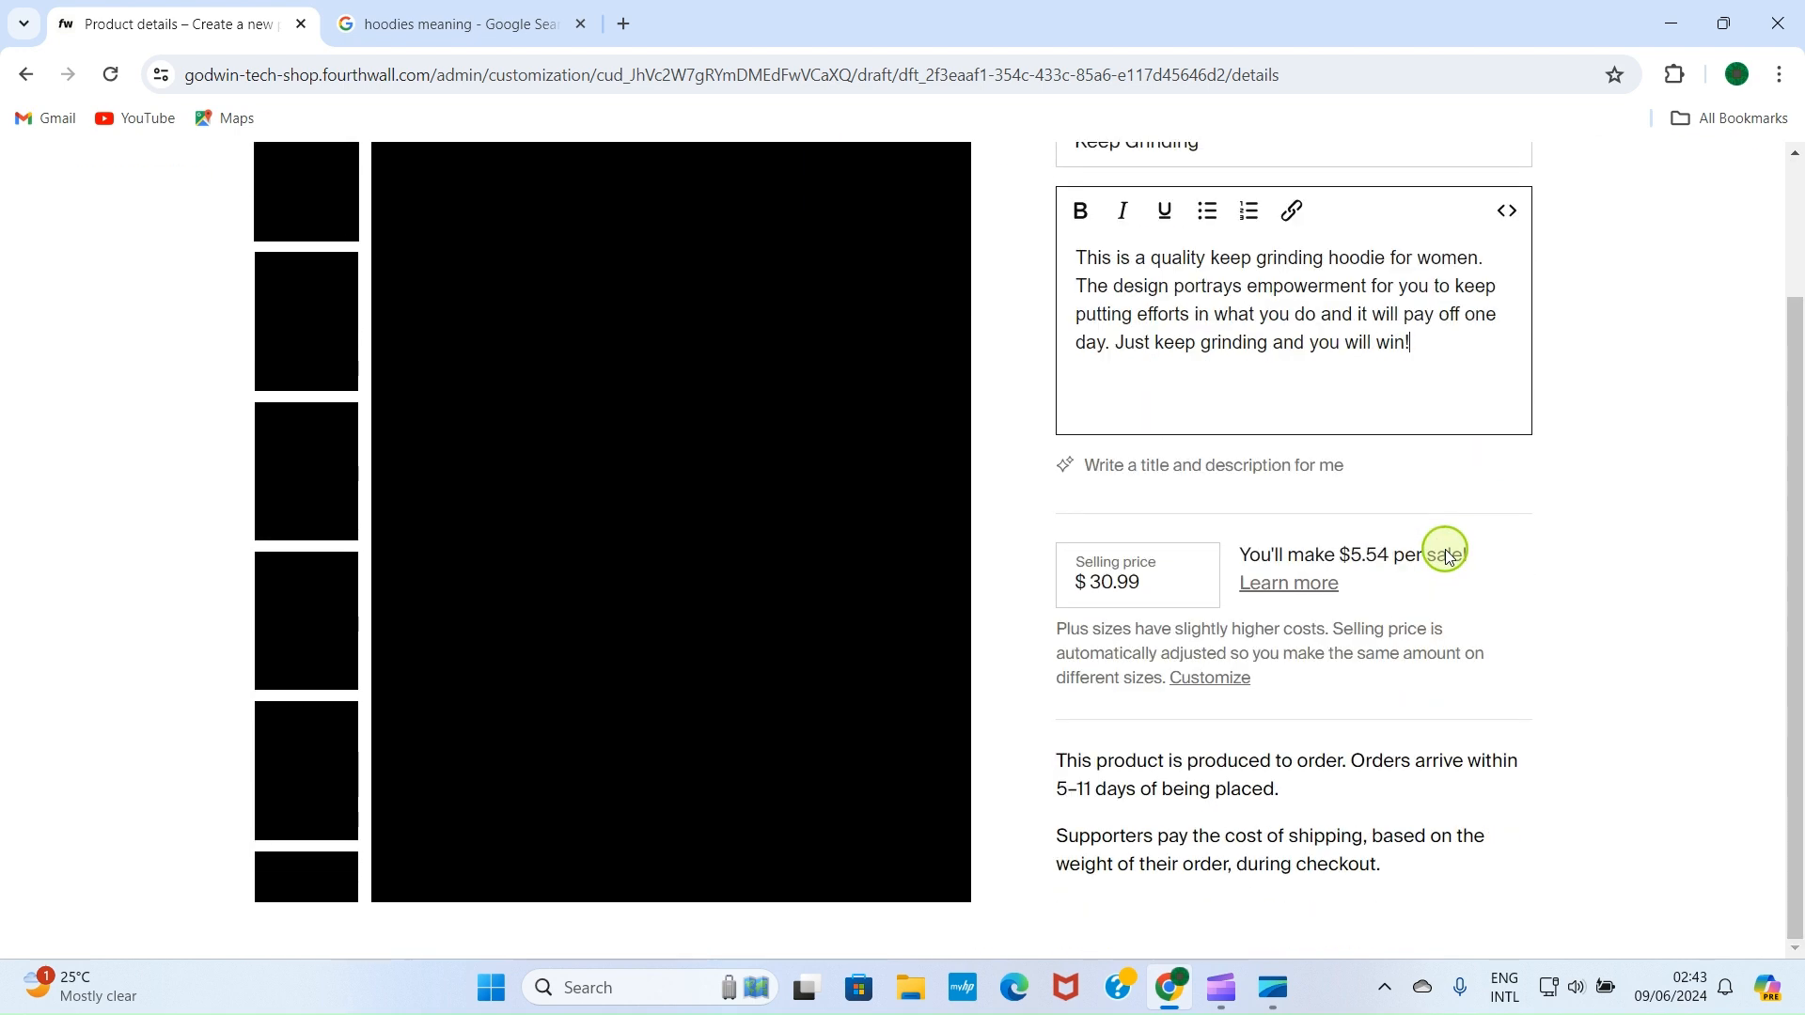
scroll(1448, 549, up, 2)
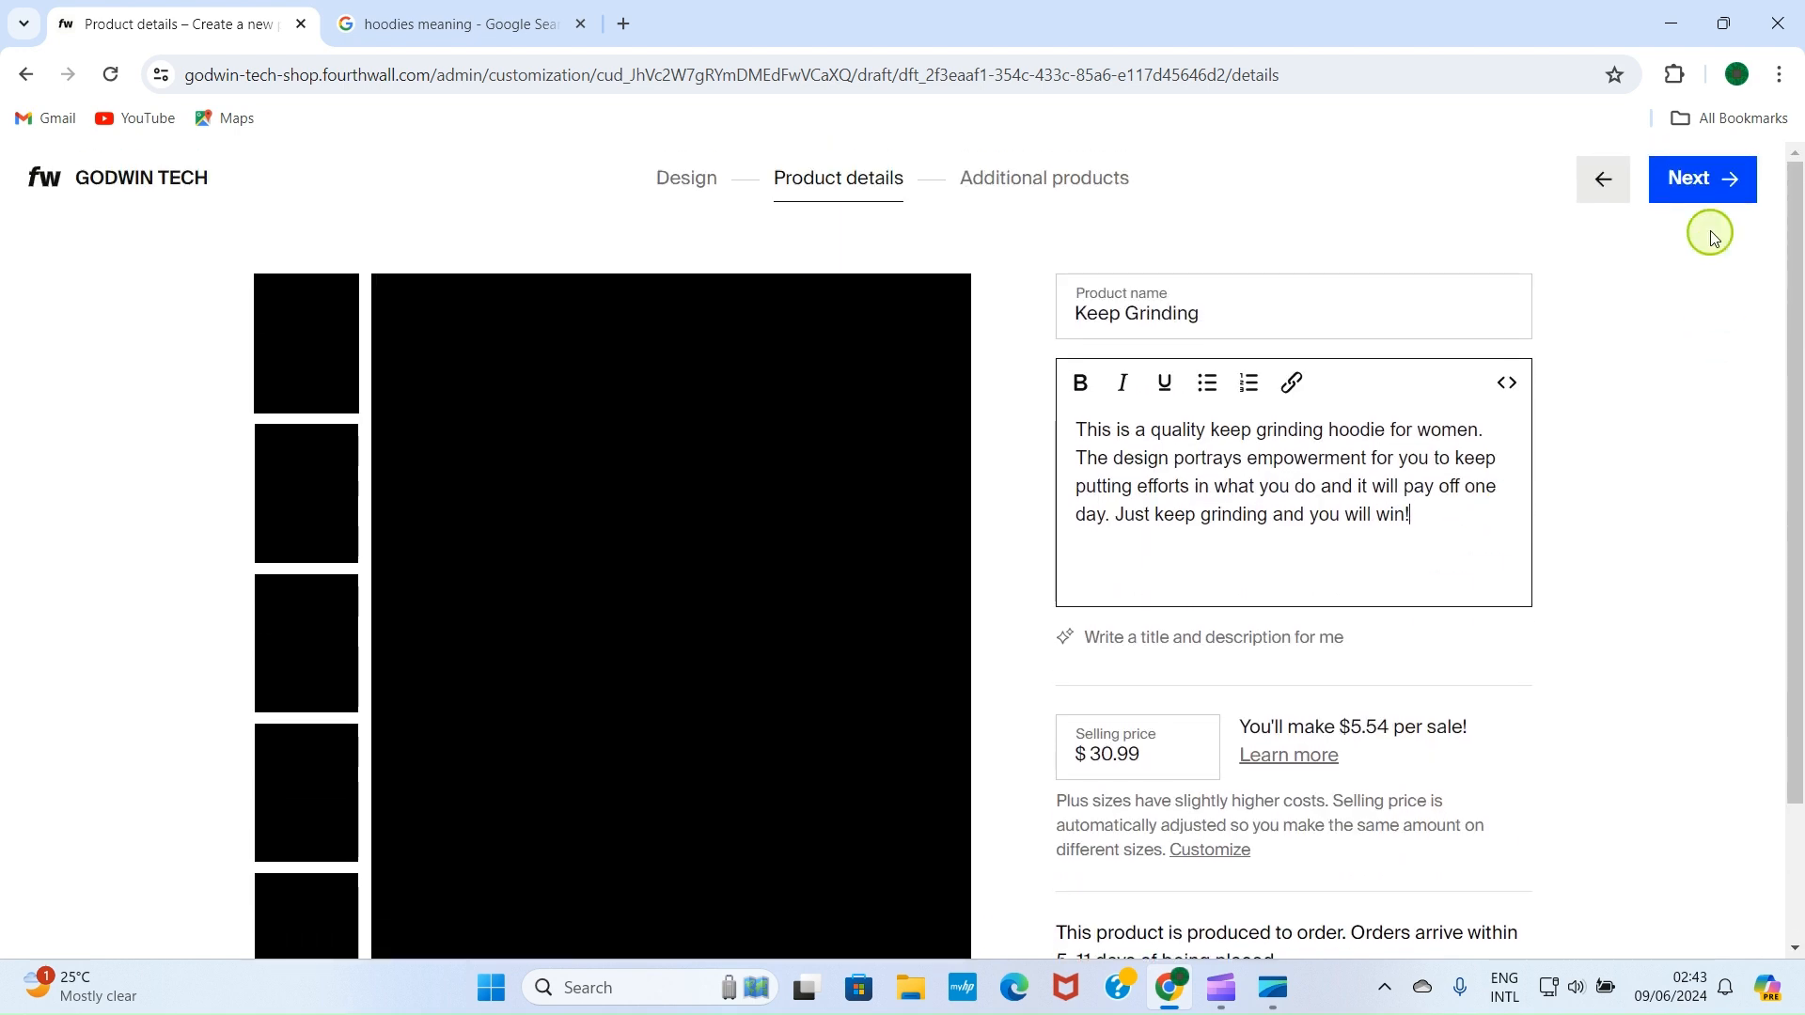
click(1701, 180)
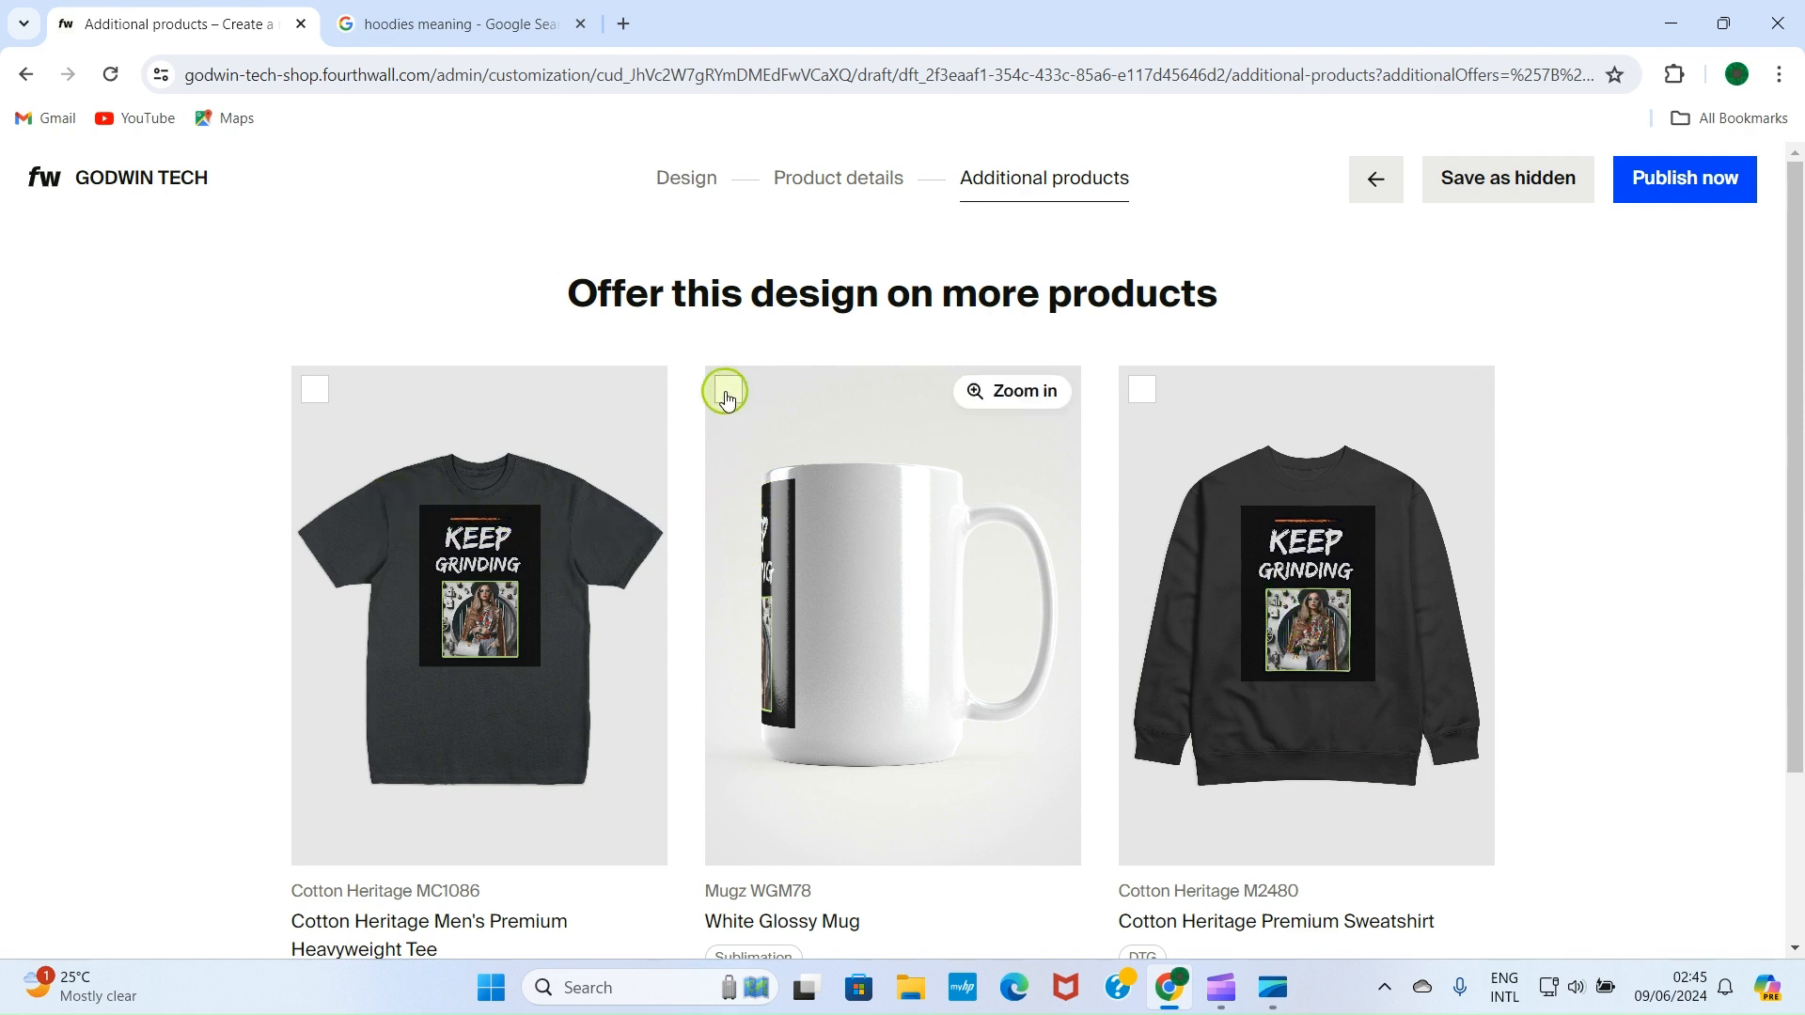
Offer the design also on the Men's Premium Heavyweight Tee, the White Glossy Mug and the Premium Sweatshirt.
click(320, 395)
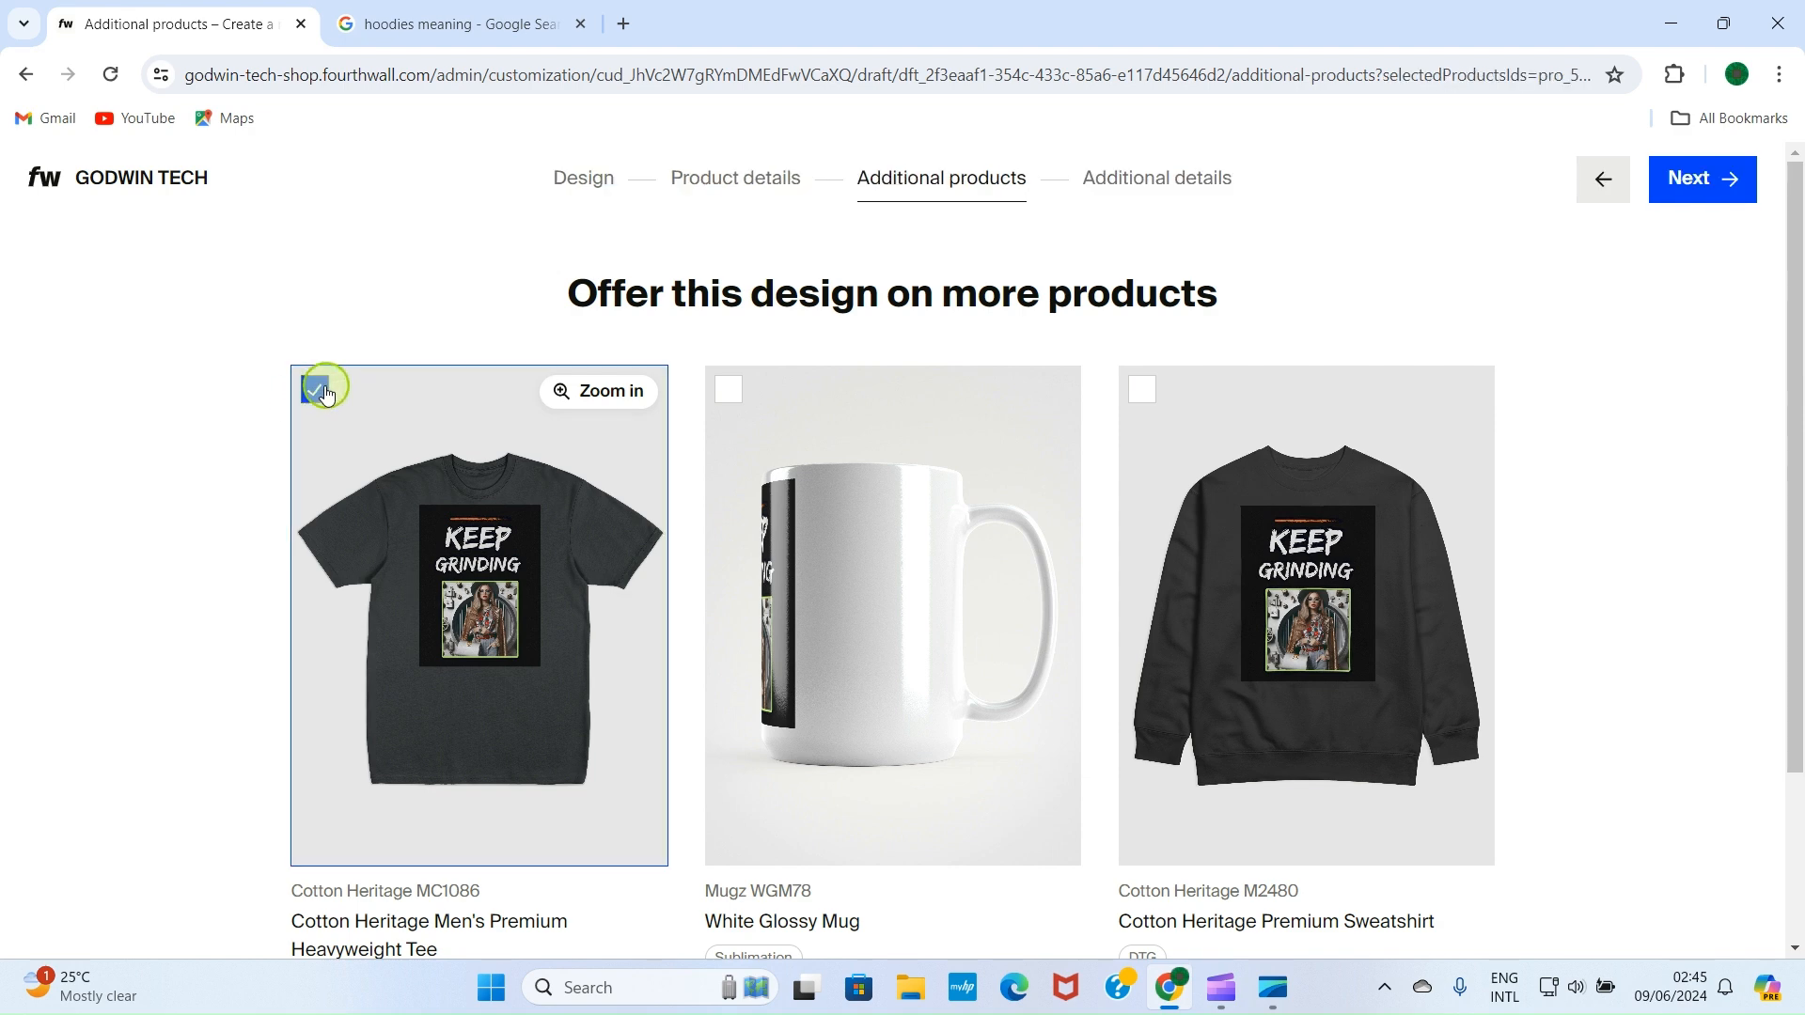
click(735, 389)
click(1144, 393)
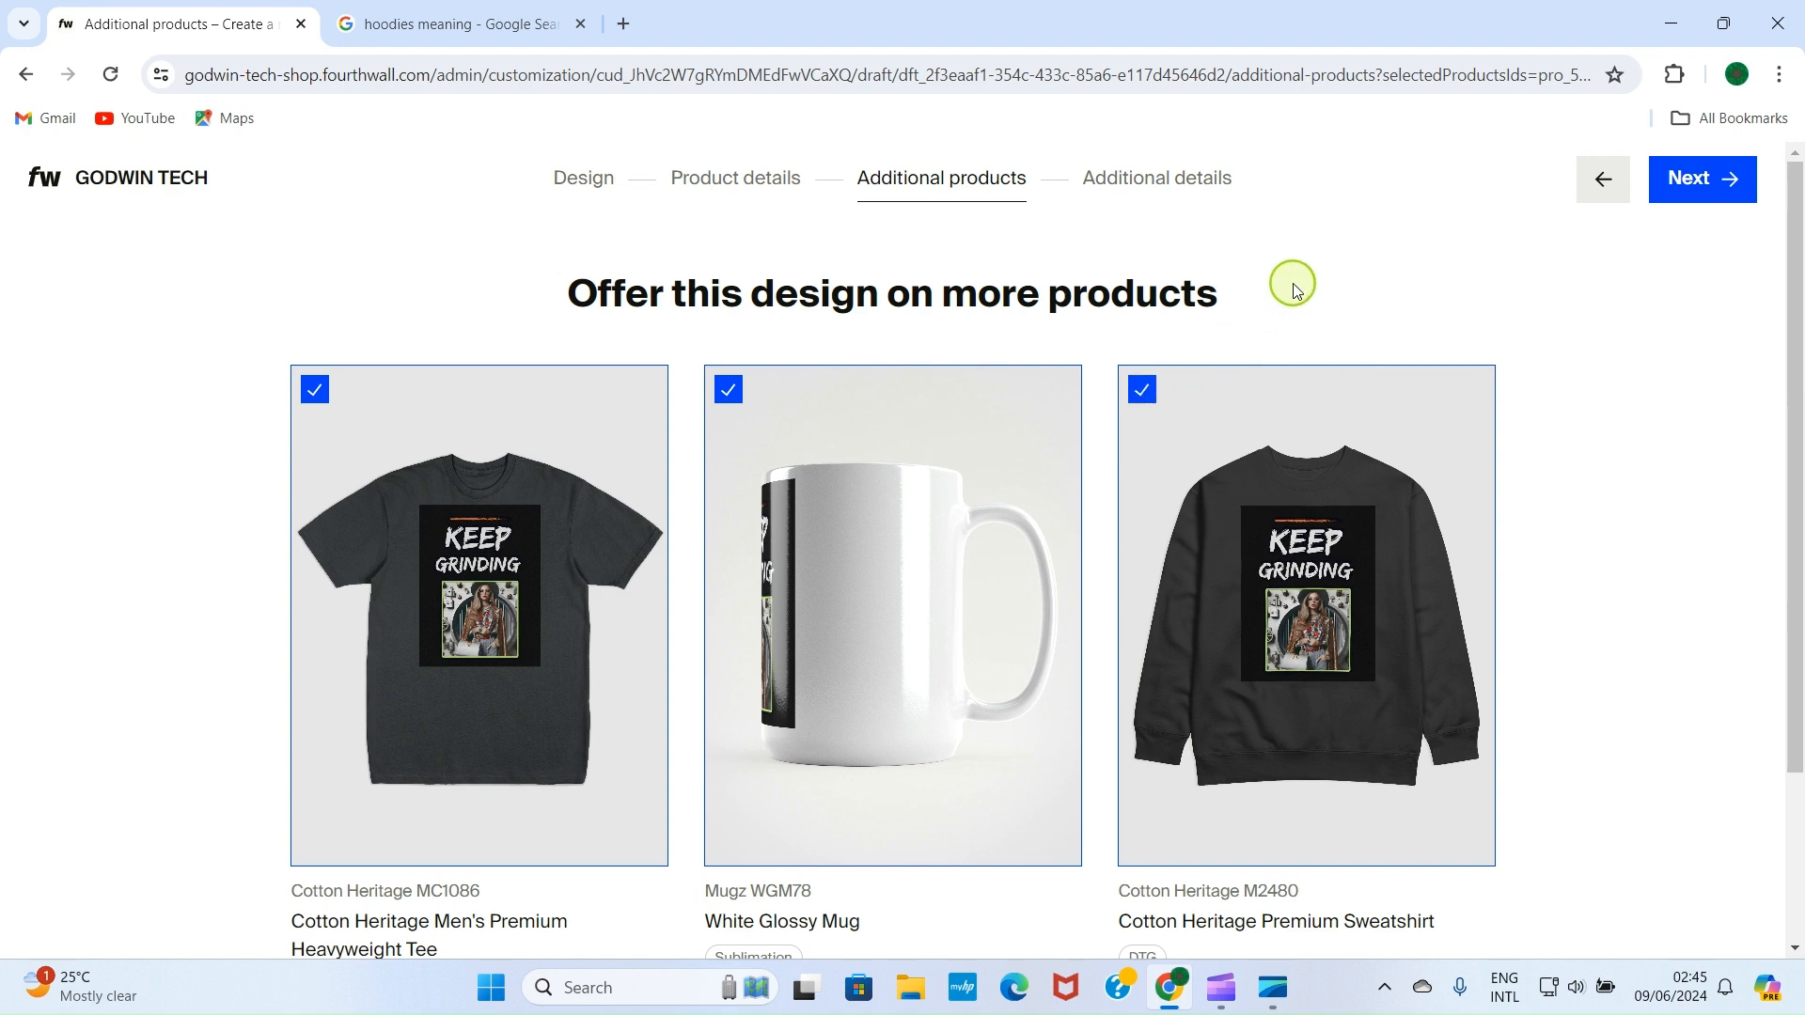
Review the additional products' base prices and deselect the White Glossy Mug.
scroll(1295, 289, down, 3)
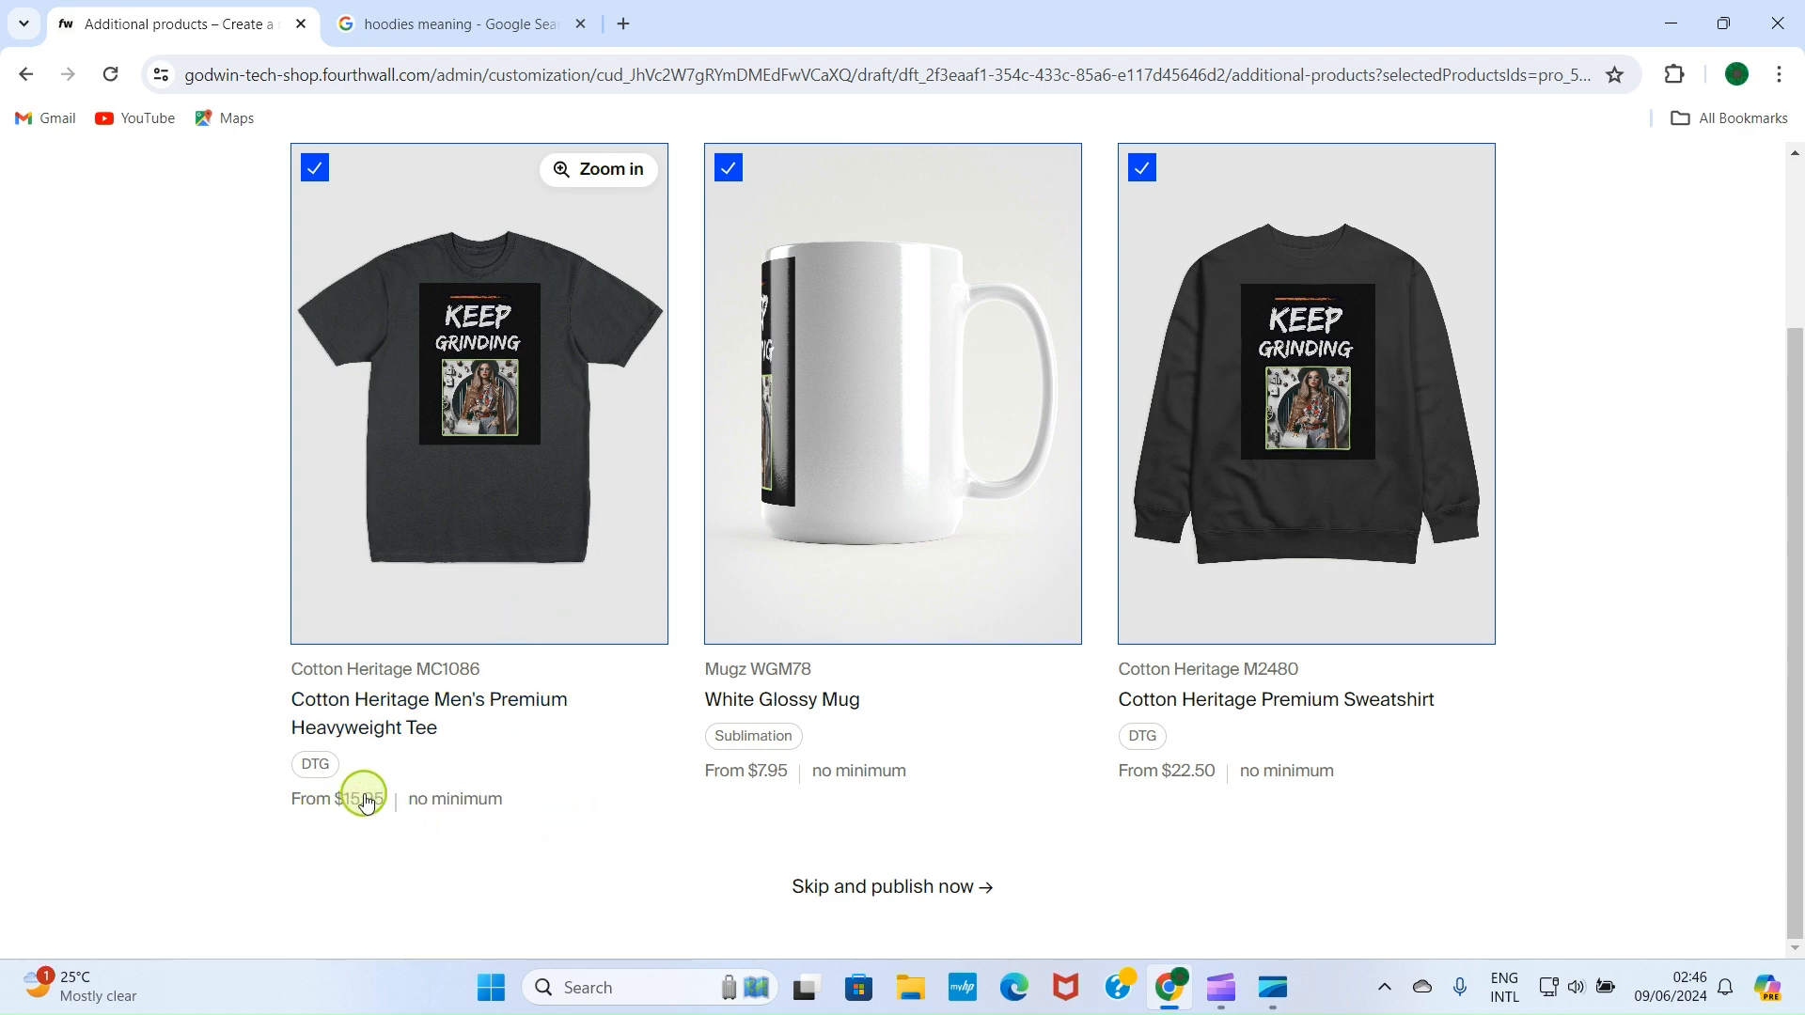
click(779, 782)
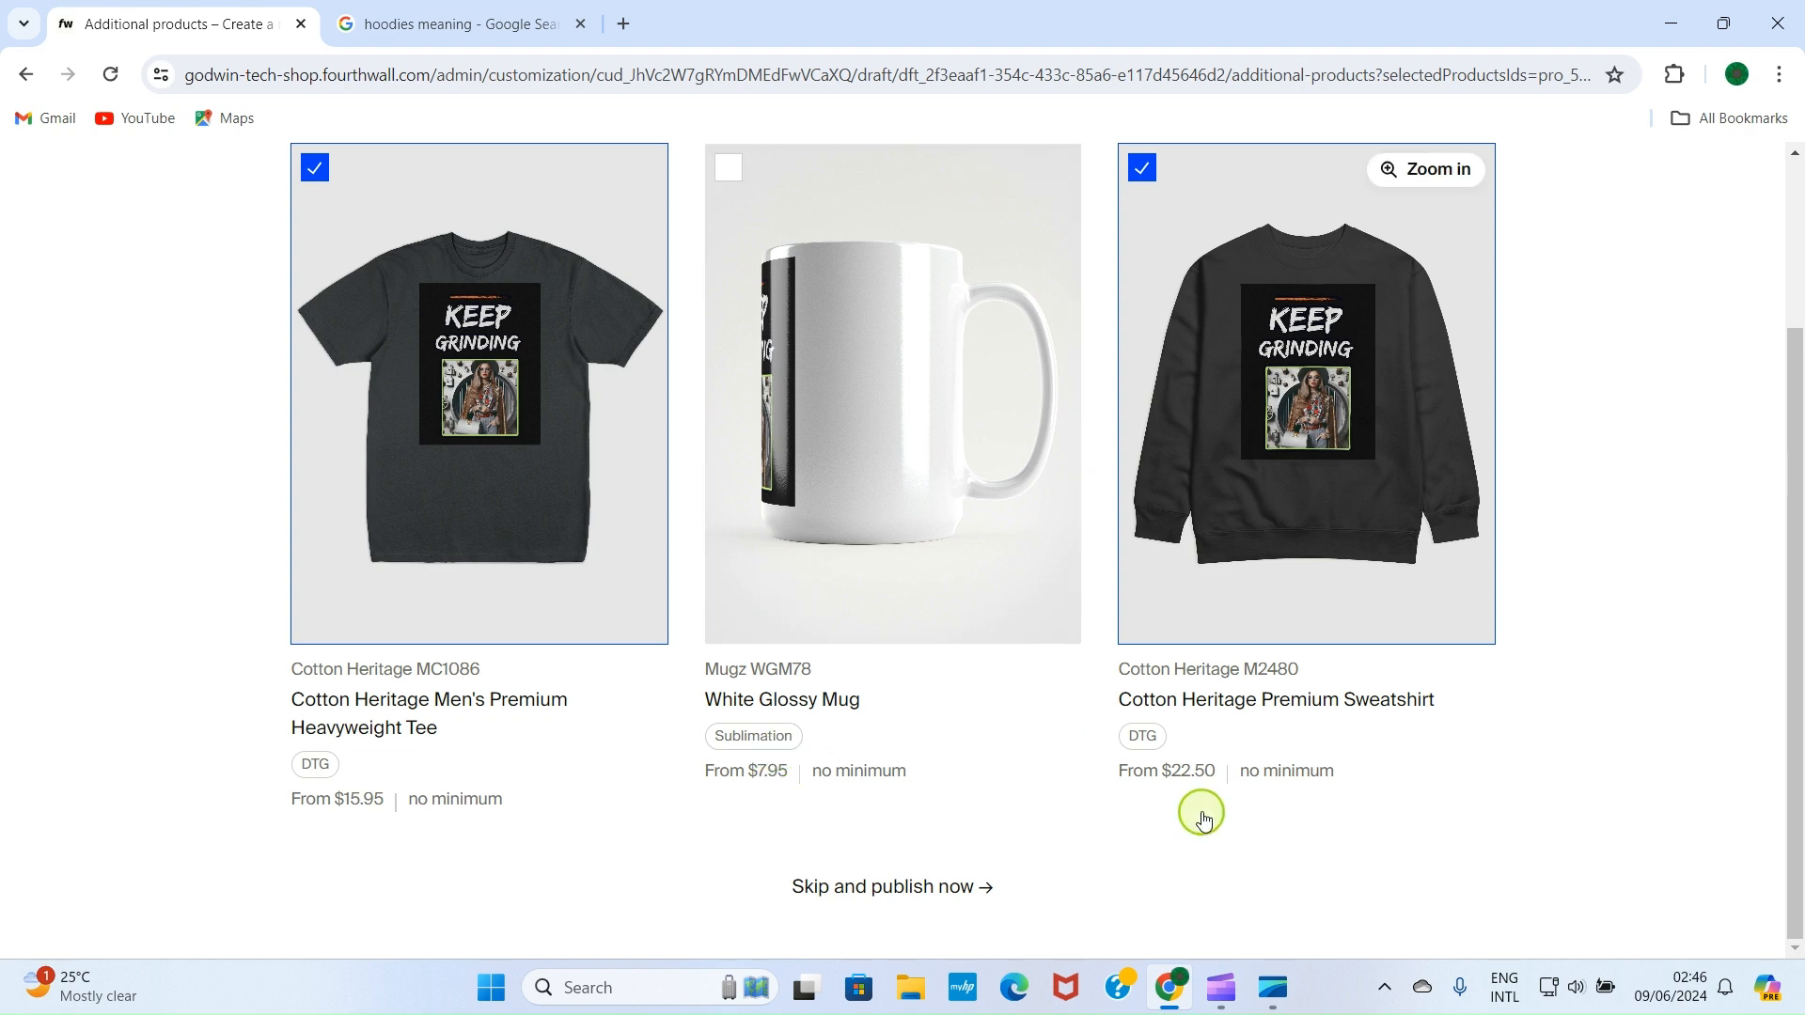
scroll(1040, 648, up, 3)
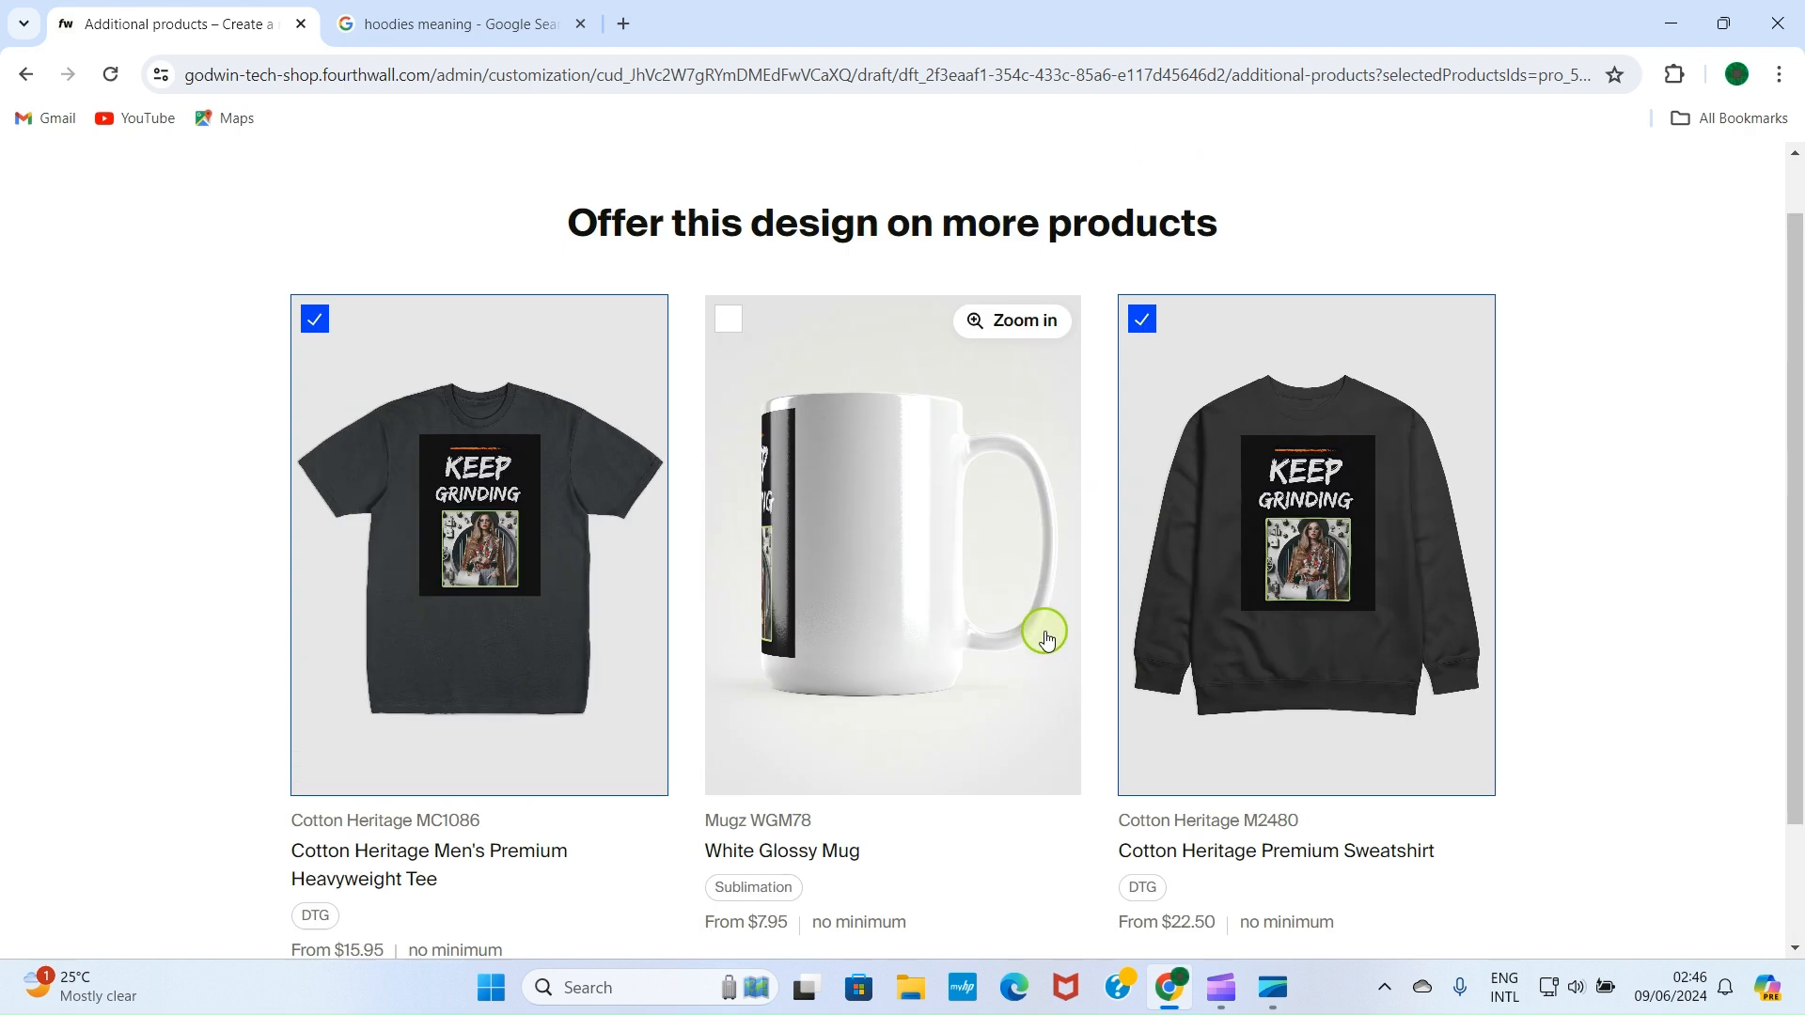
Select the White Glossy Mug again alongside the tee and sweatshirt, and continue to the additional details.
click(726, 391)
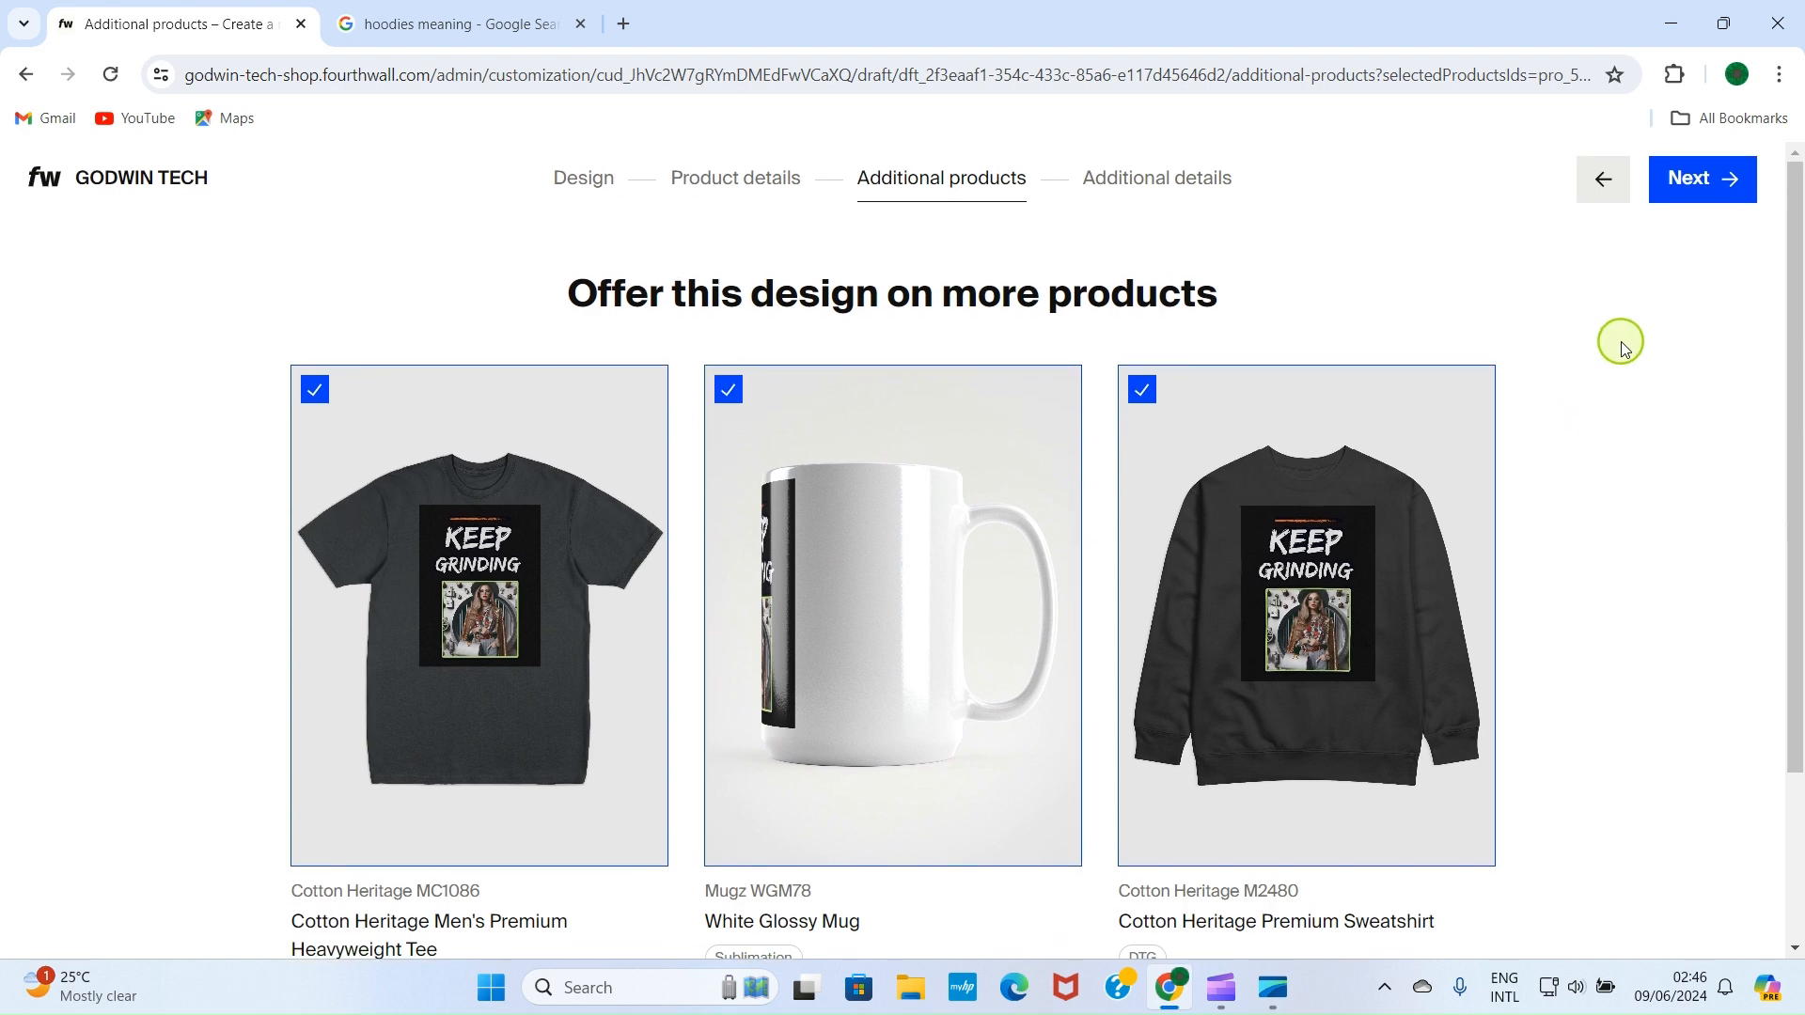
click(1669, 178)
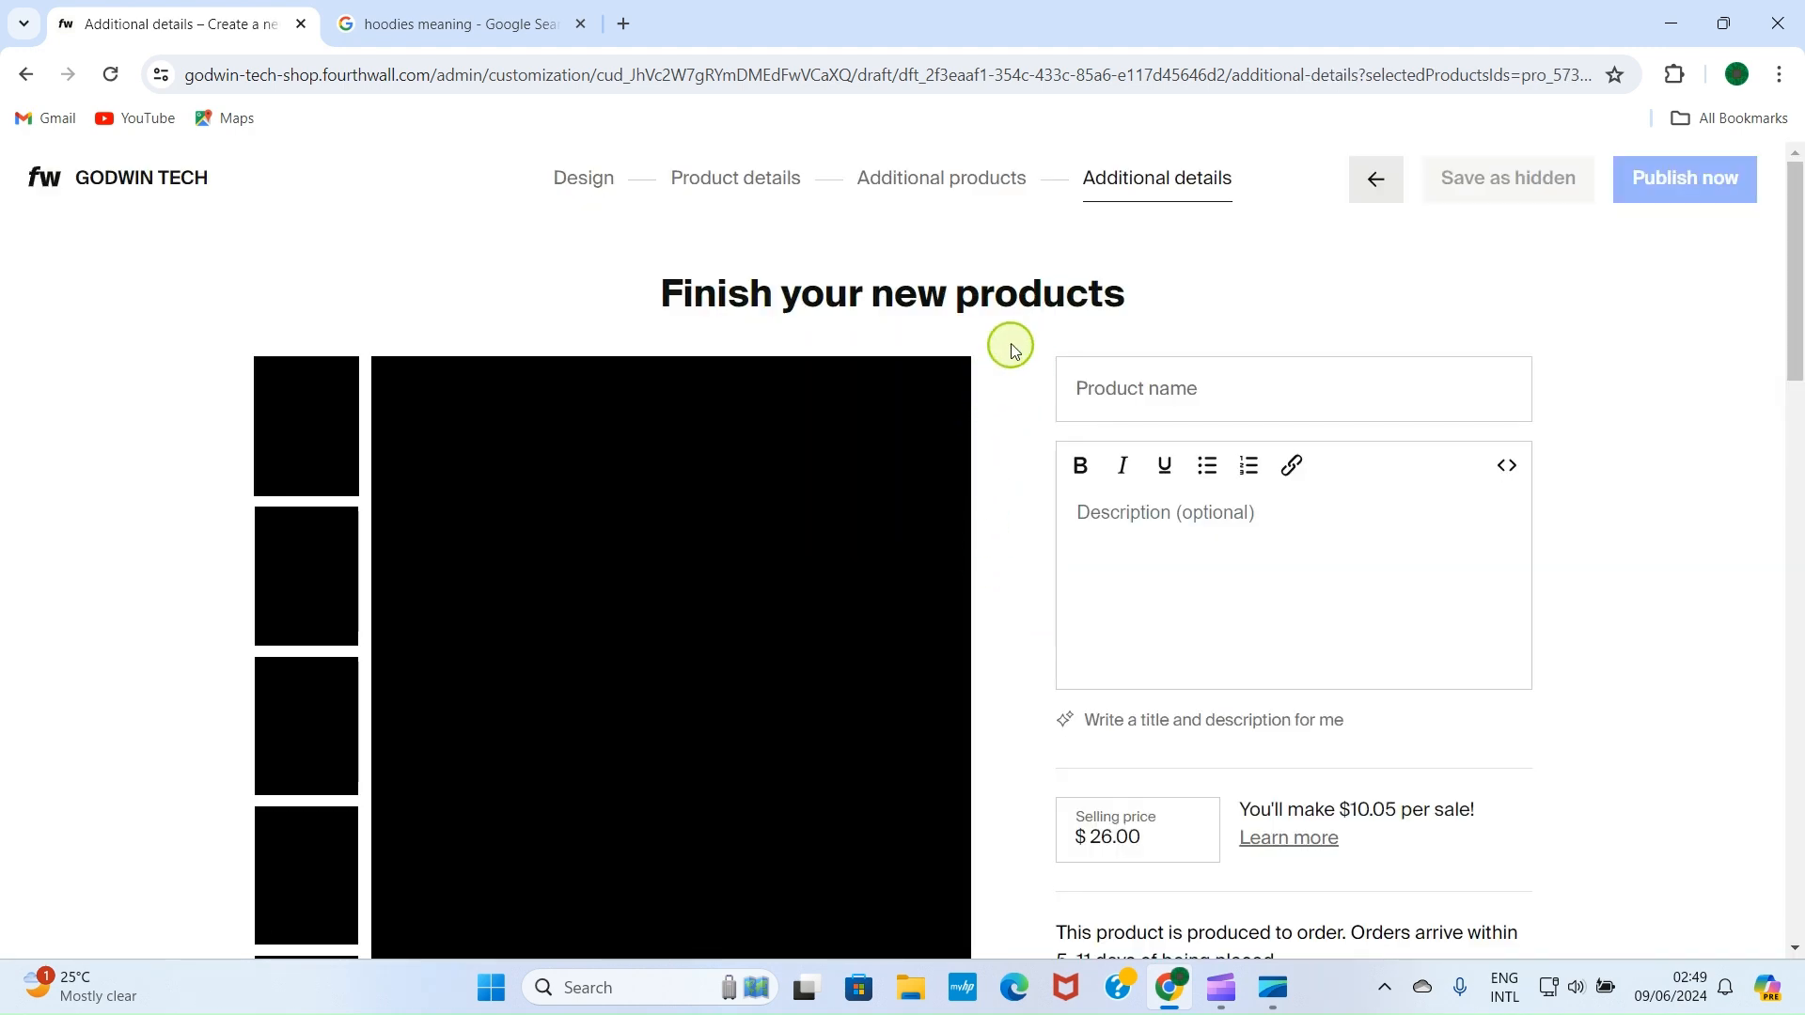
Examine the name, description and price fields required for each of the three additional products.
scroll(838, 440, down, 1)
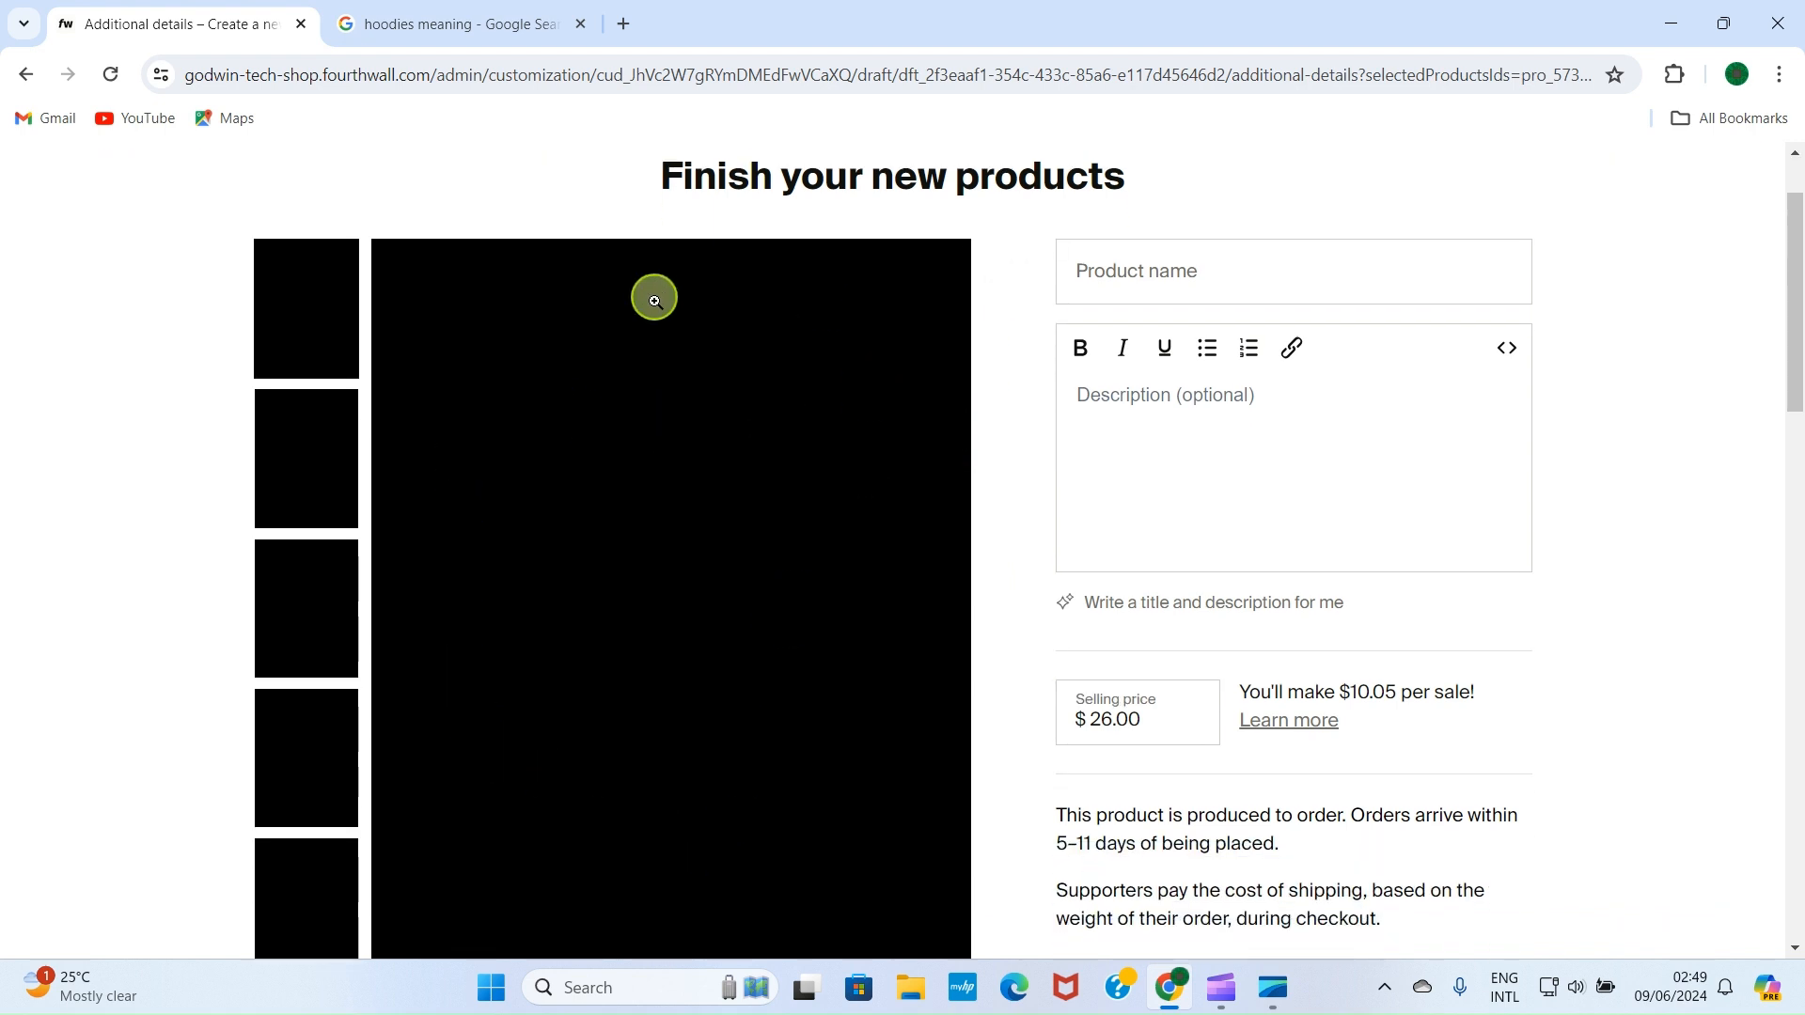
scroll(1023, 436, down, 1)
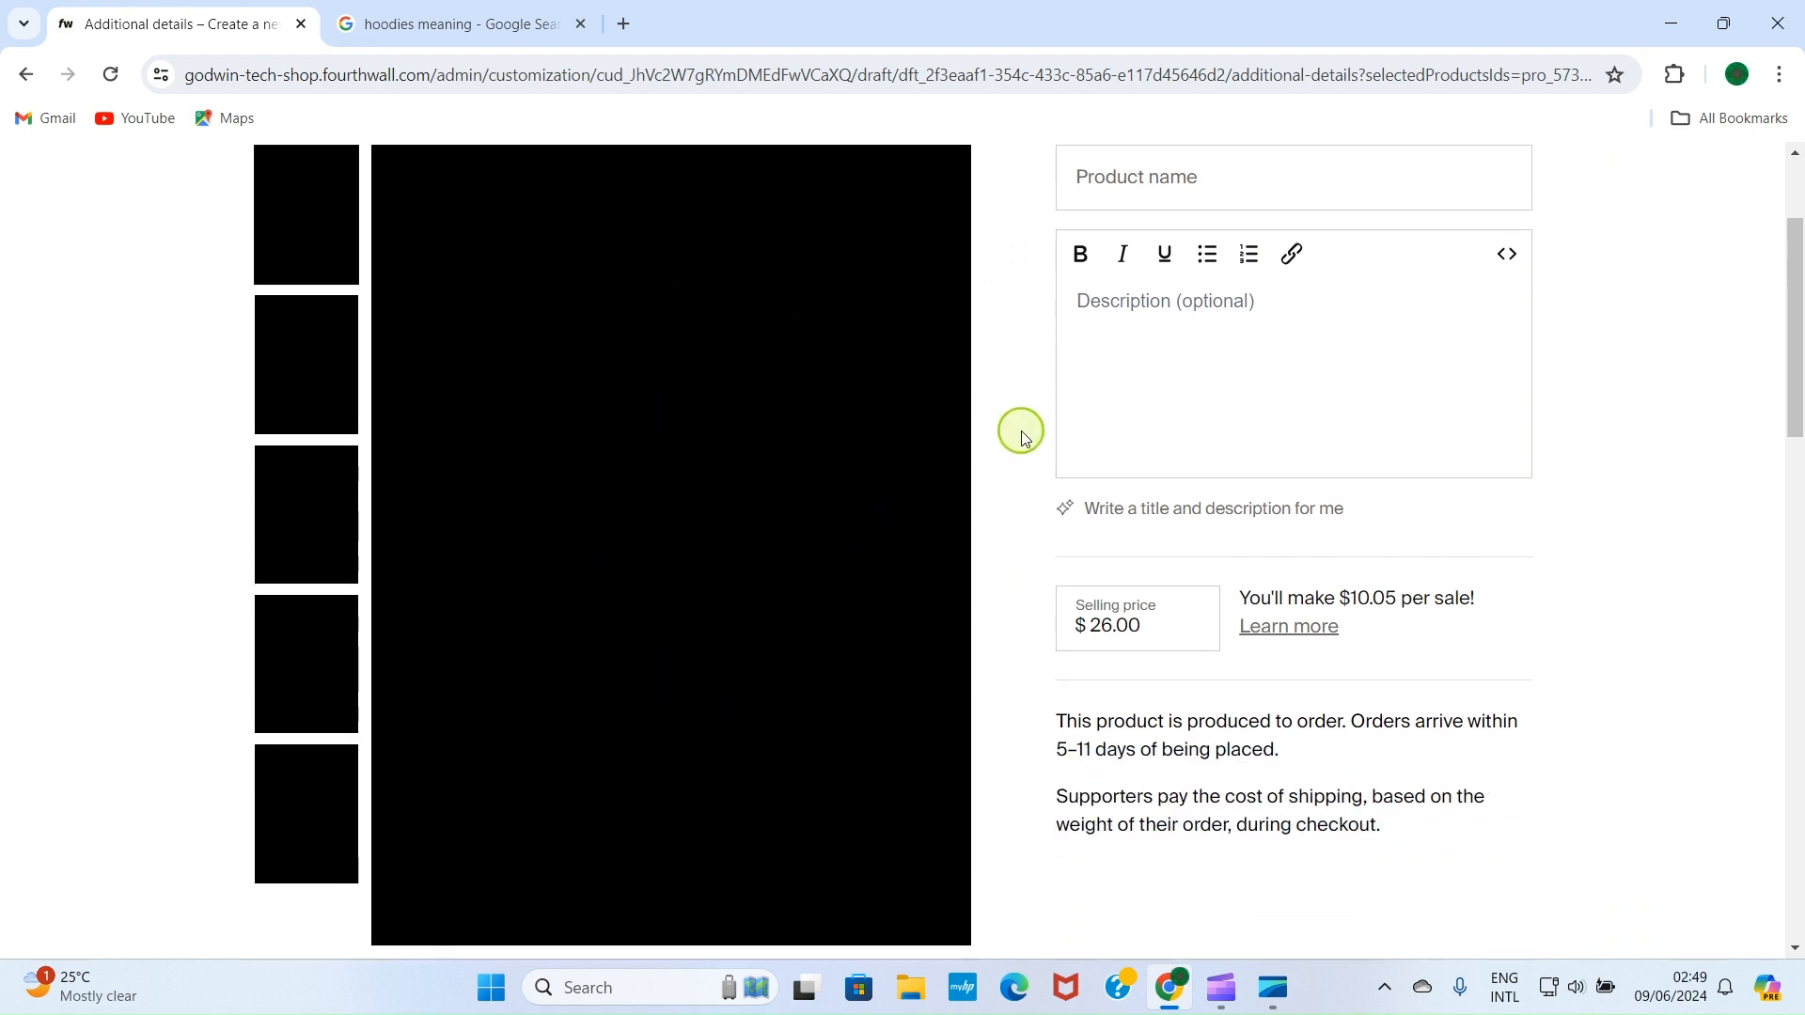
scroll(1023, 437, down, 4)
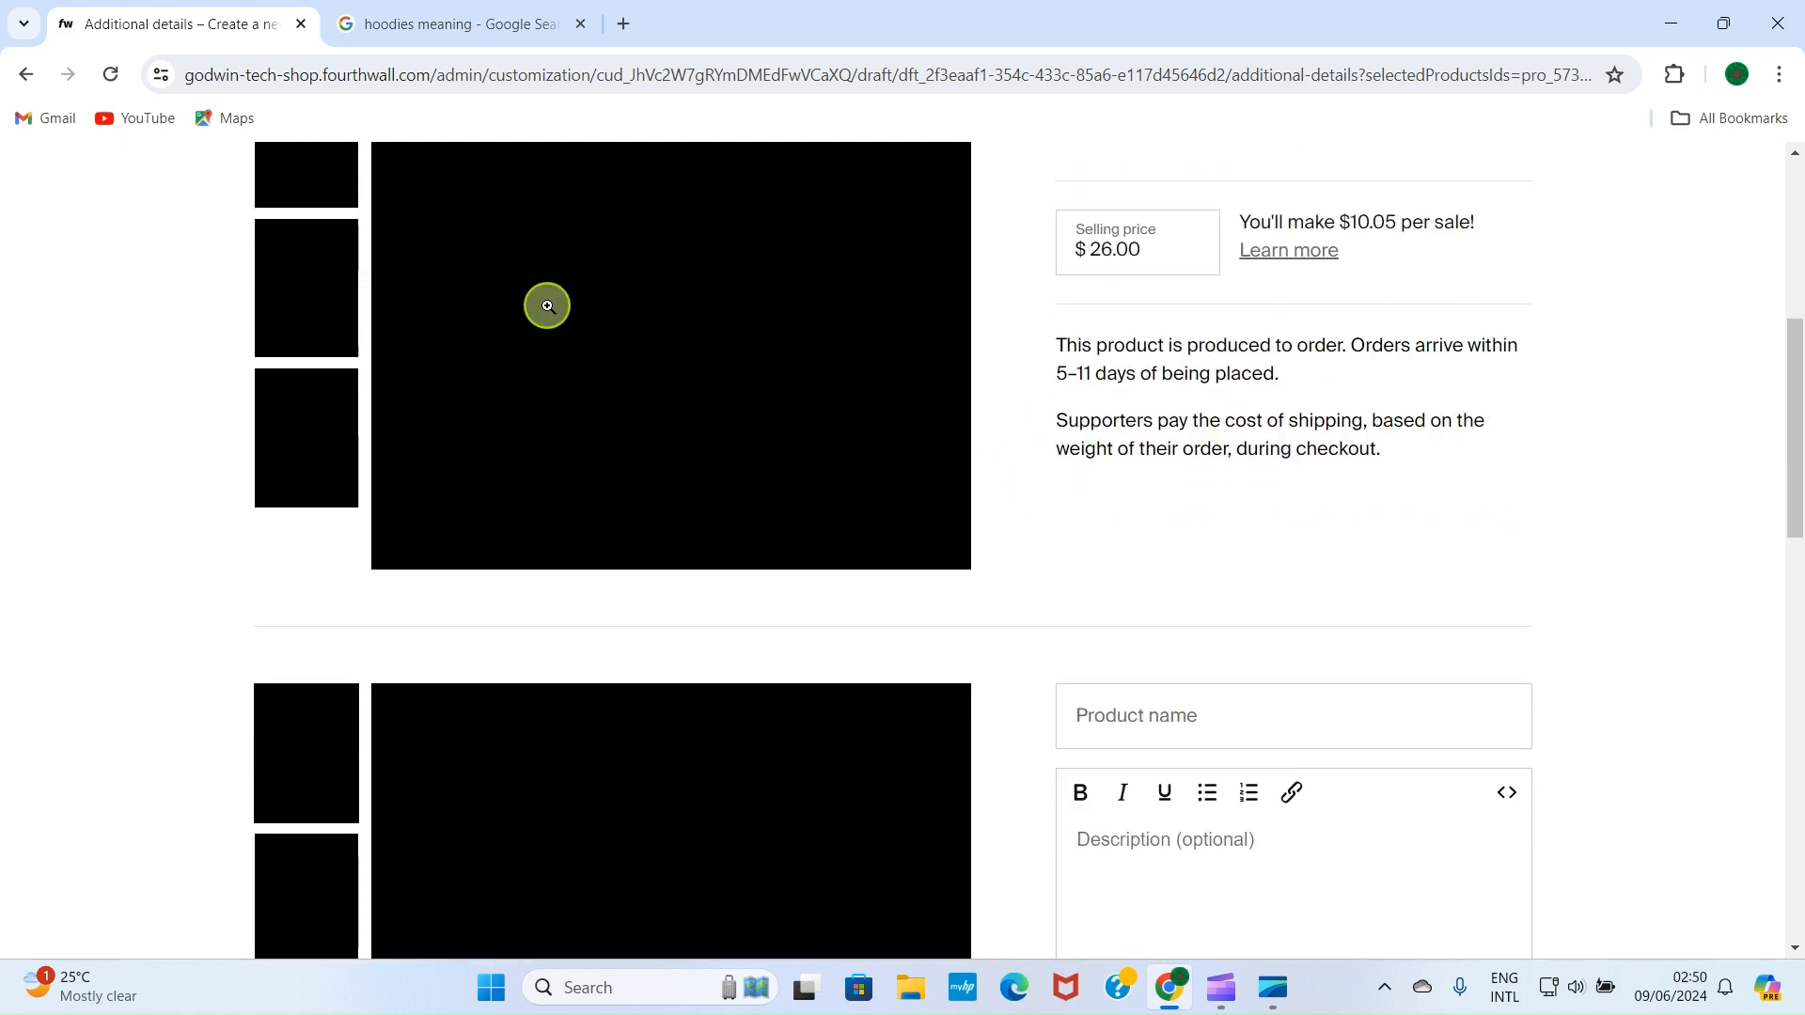
scroll(1174, 525, down, 2)
scroll(1150, 504, up, 7)
scroll(1150, 507, up, 1)
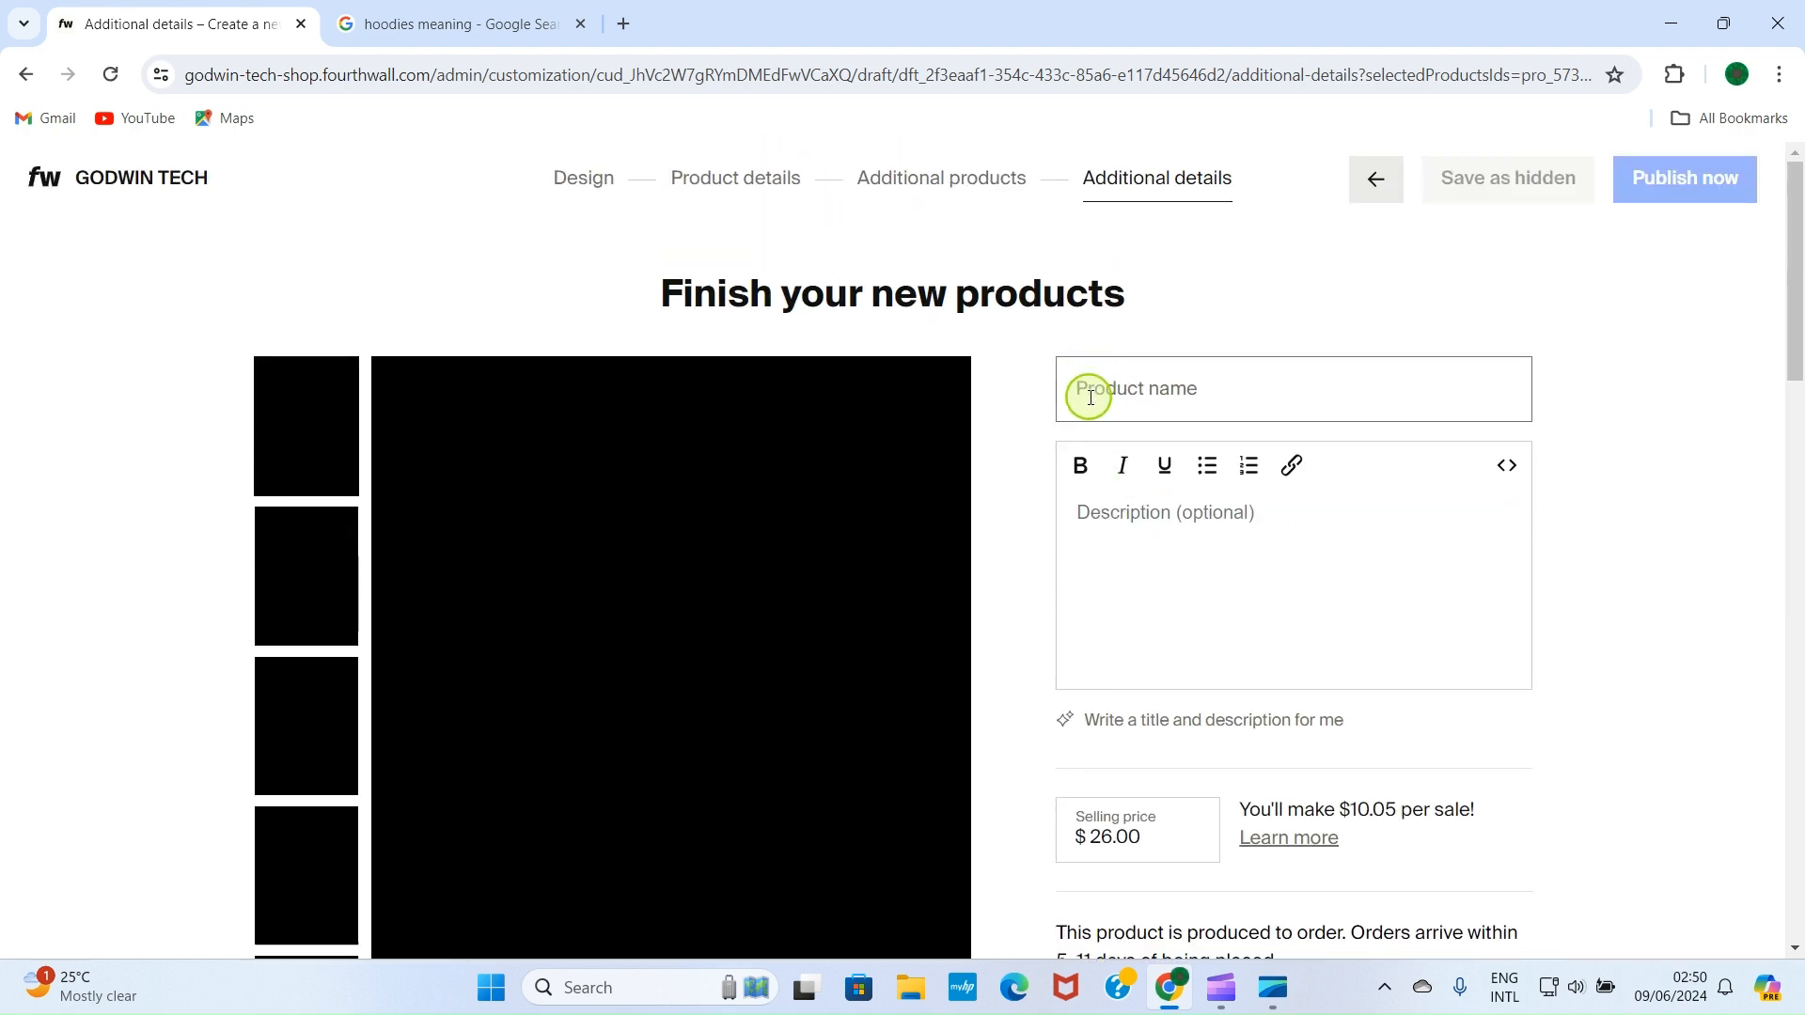
scroll(1115, 386, down, 3)
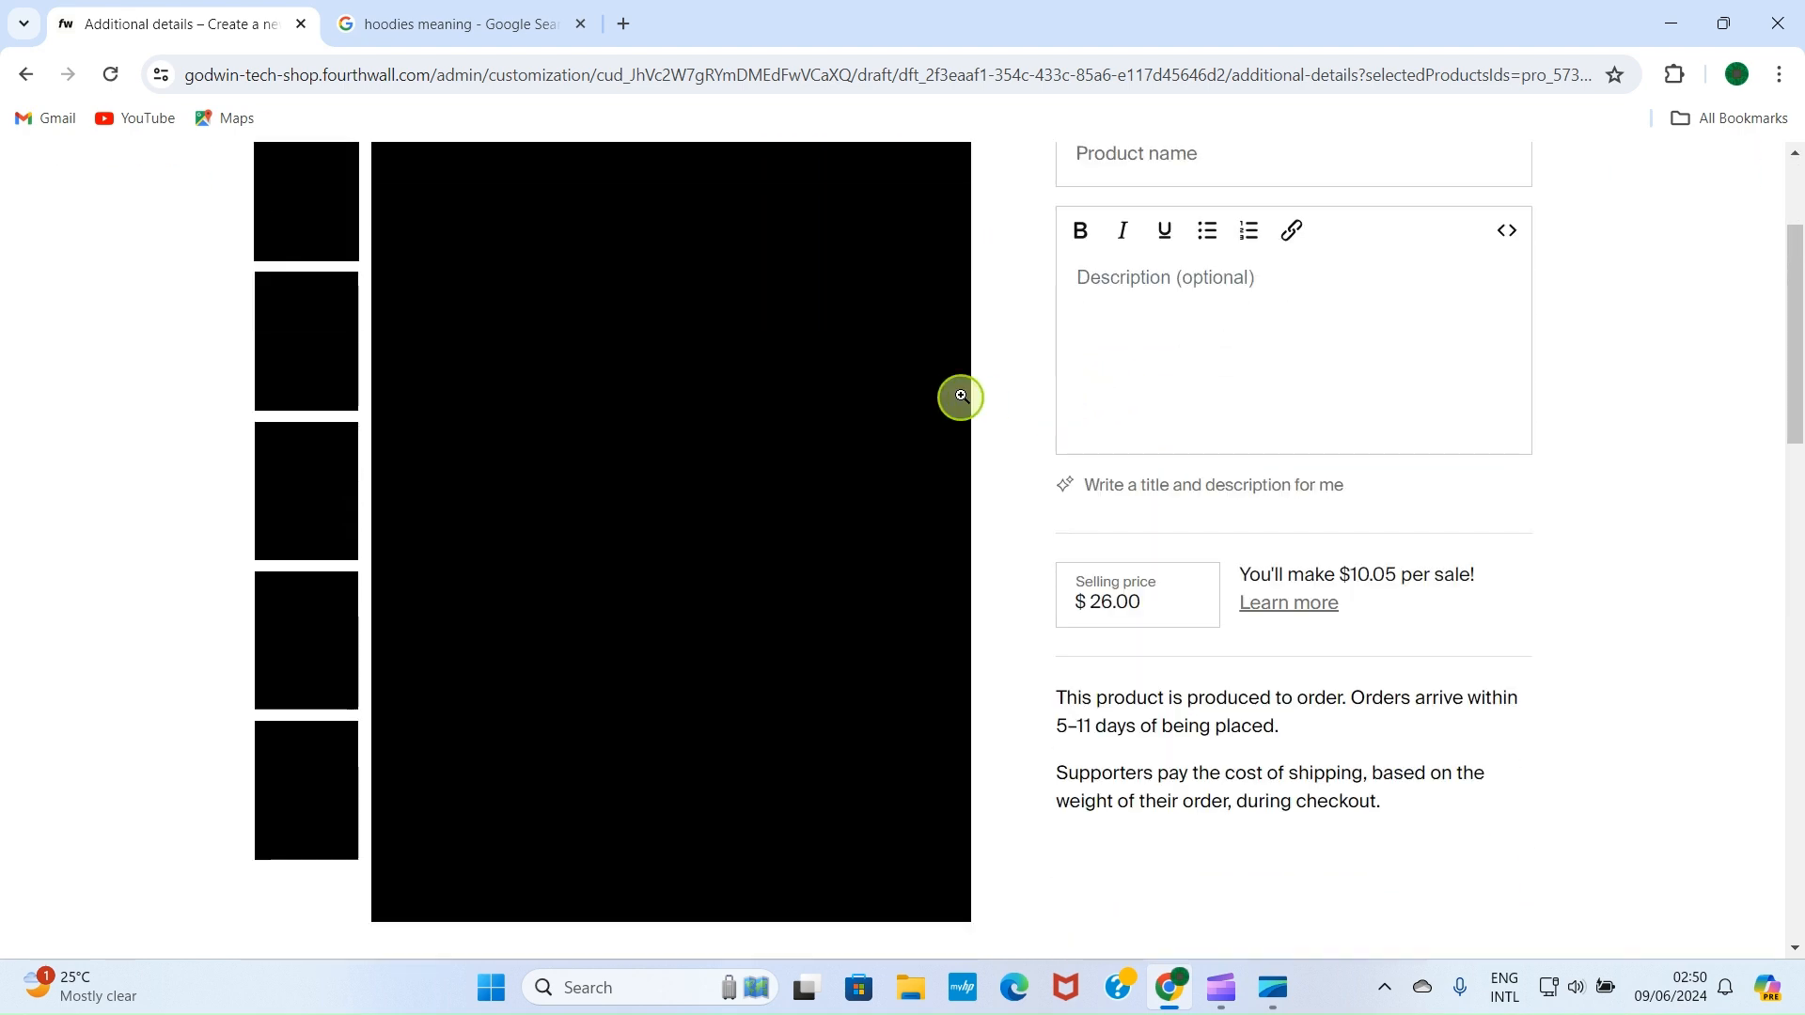
scroll(1129, 450, down, 2)
scroll(1129, 452, down, 5)
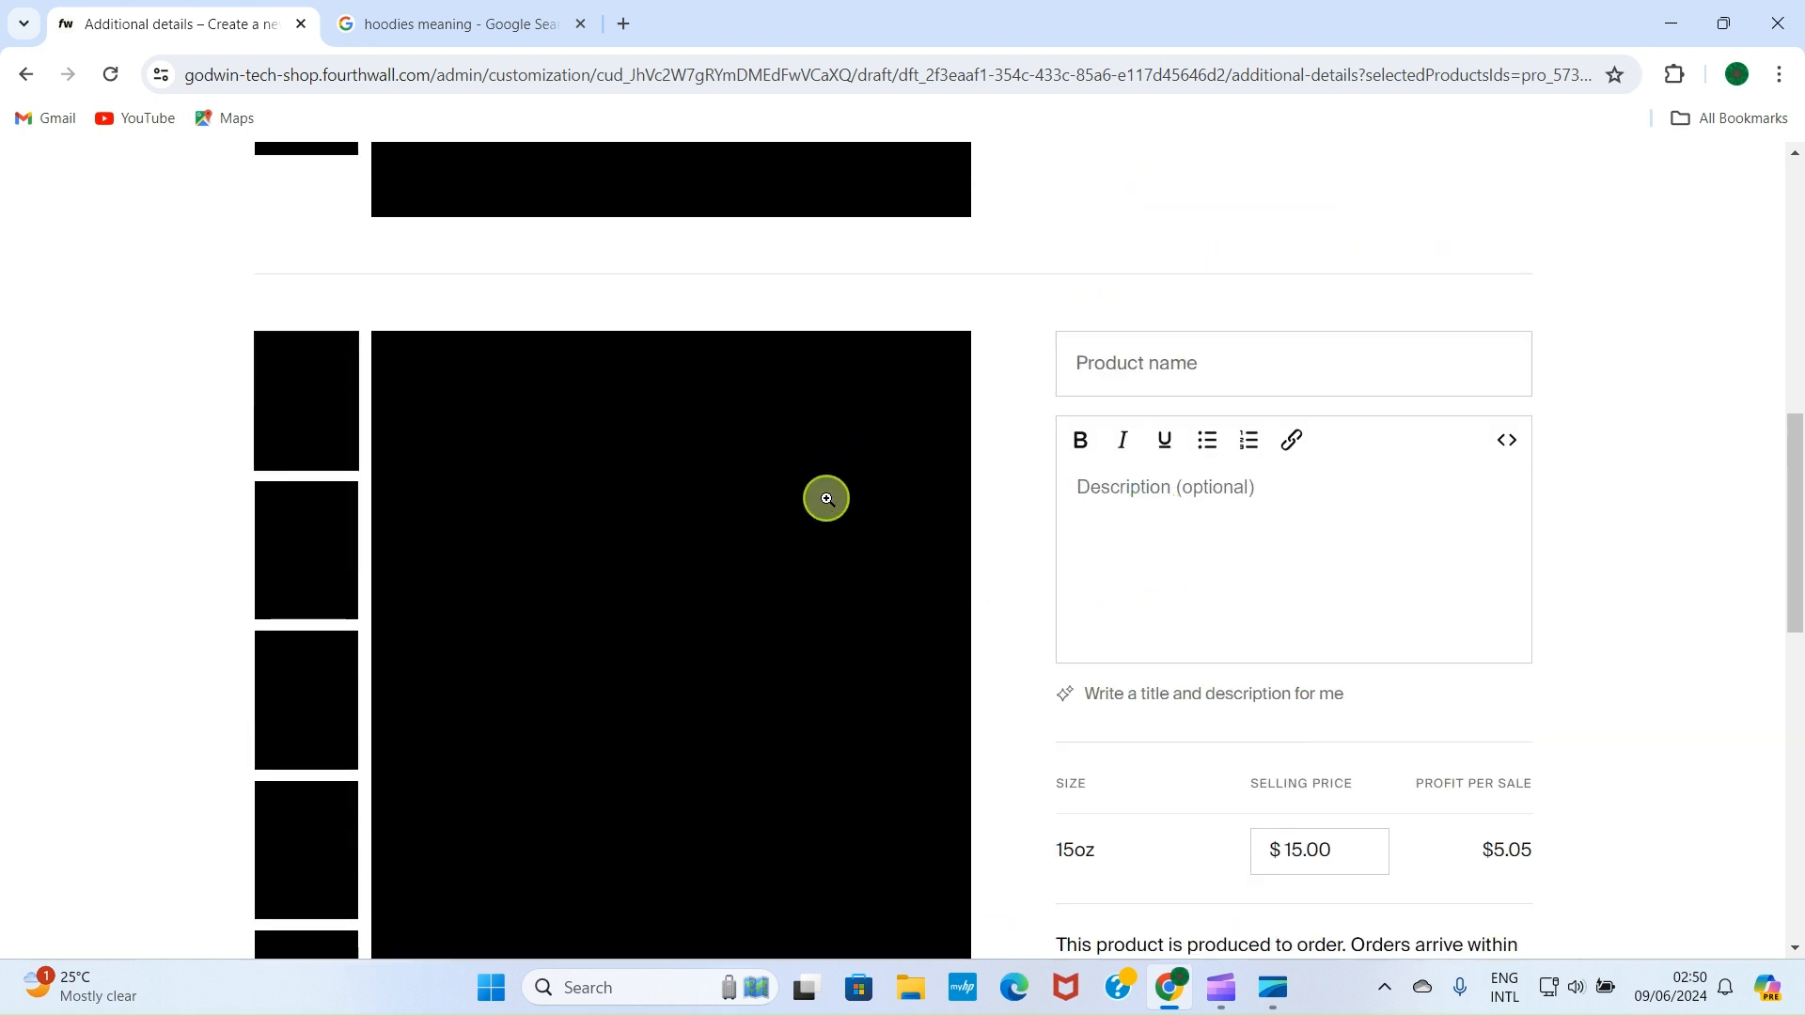
scroll(827, 499, down, 1)
scroll(808, 501, up, 1)
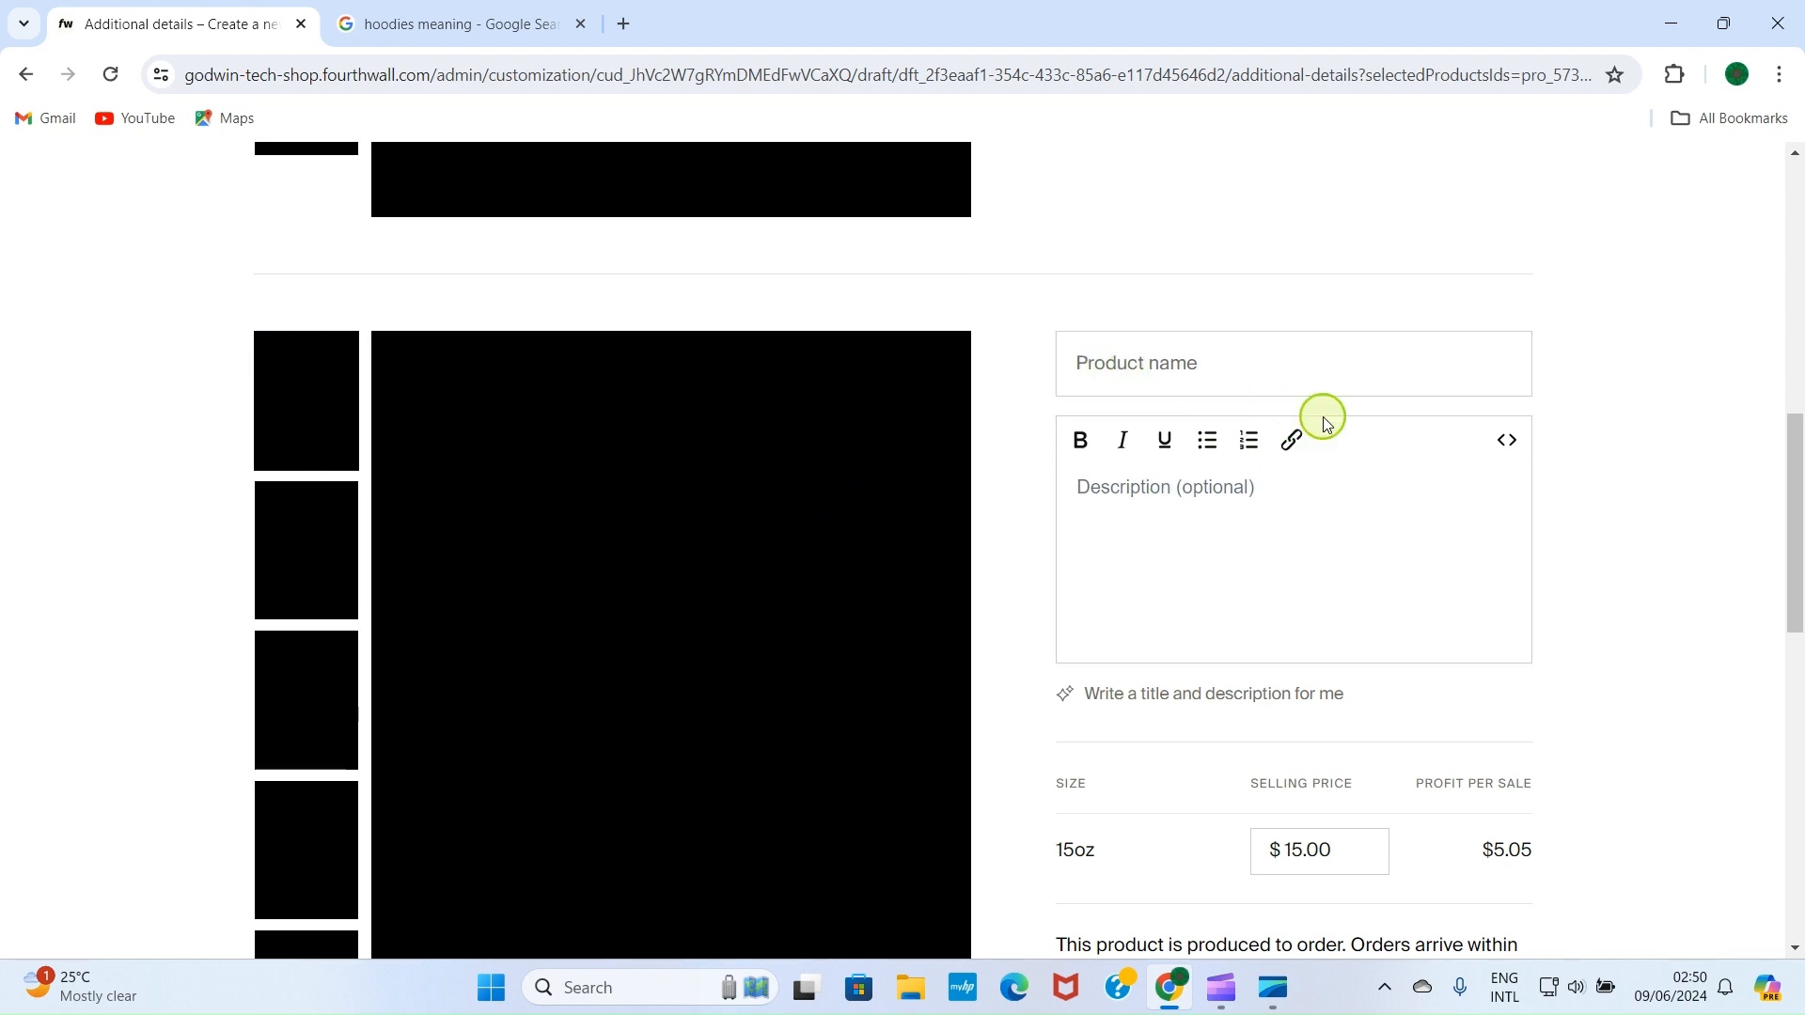
scroll(1249, 548, down, 7)
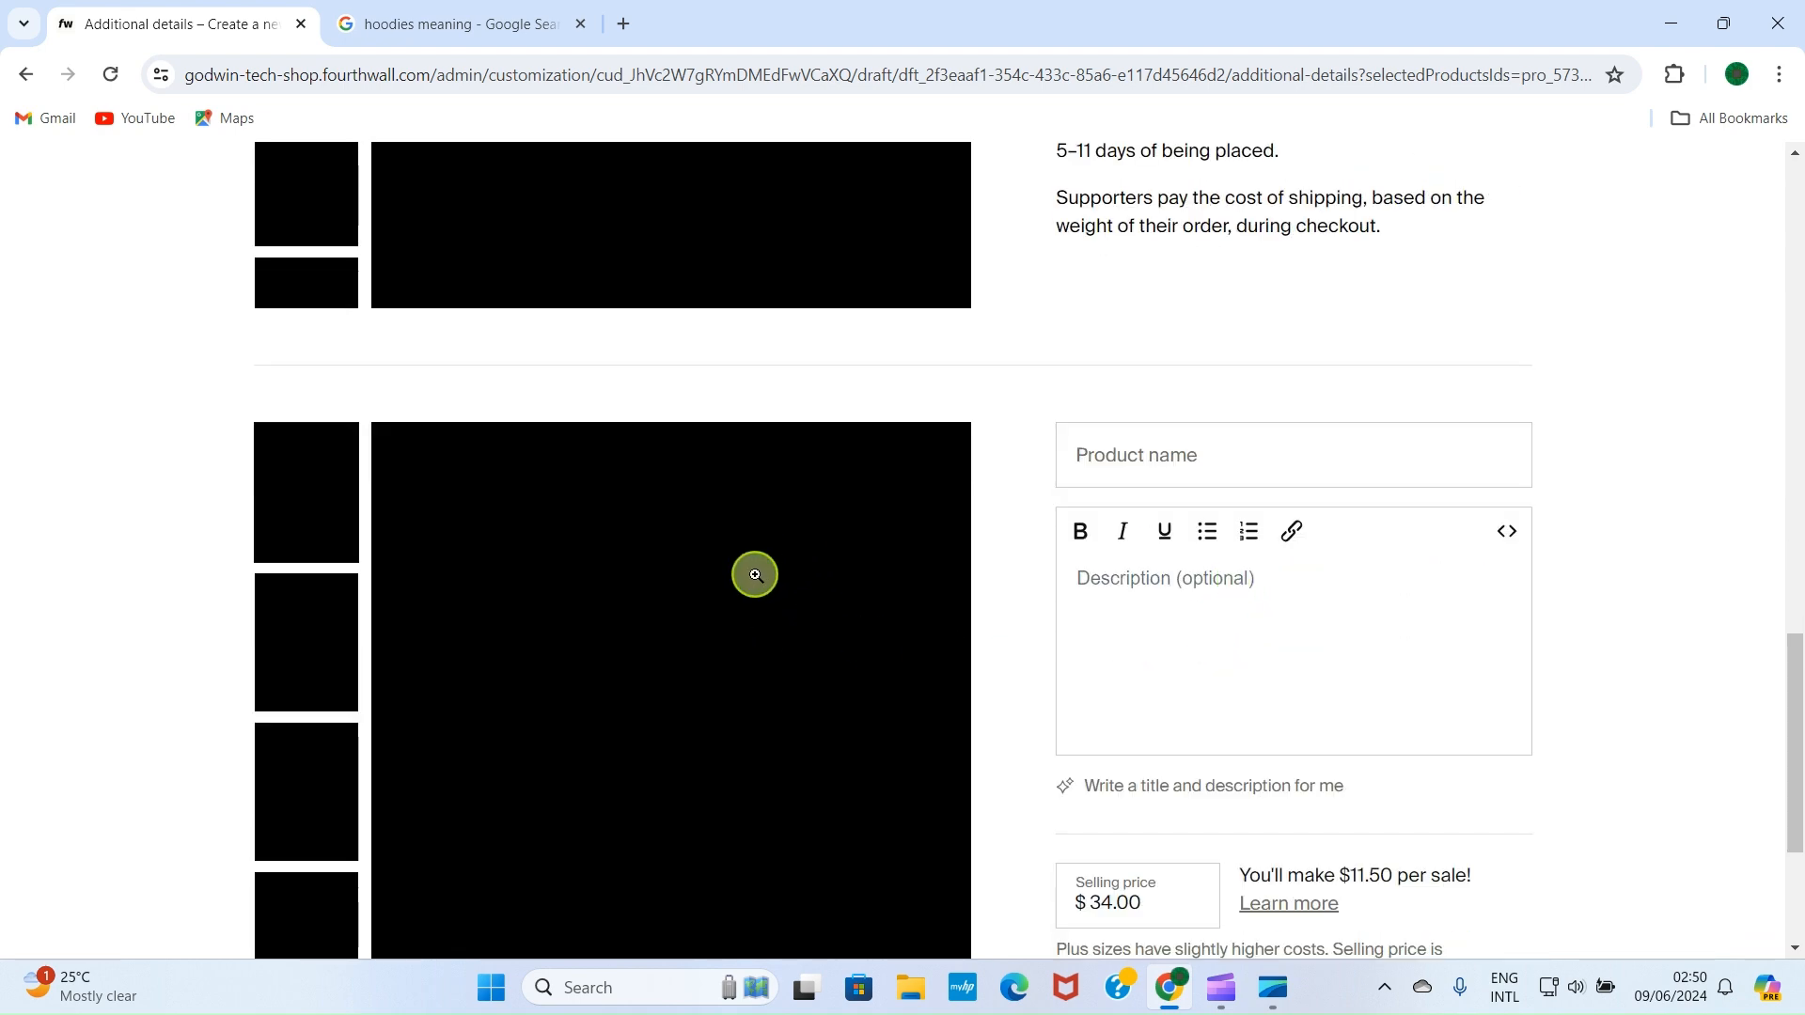
scroll(930, 574, down, 2)
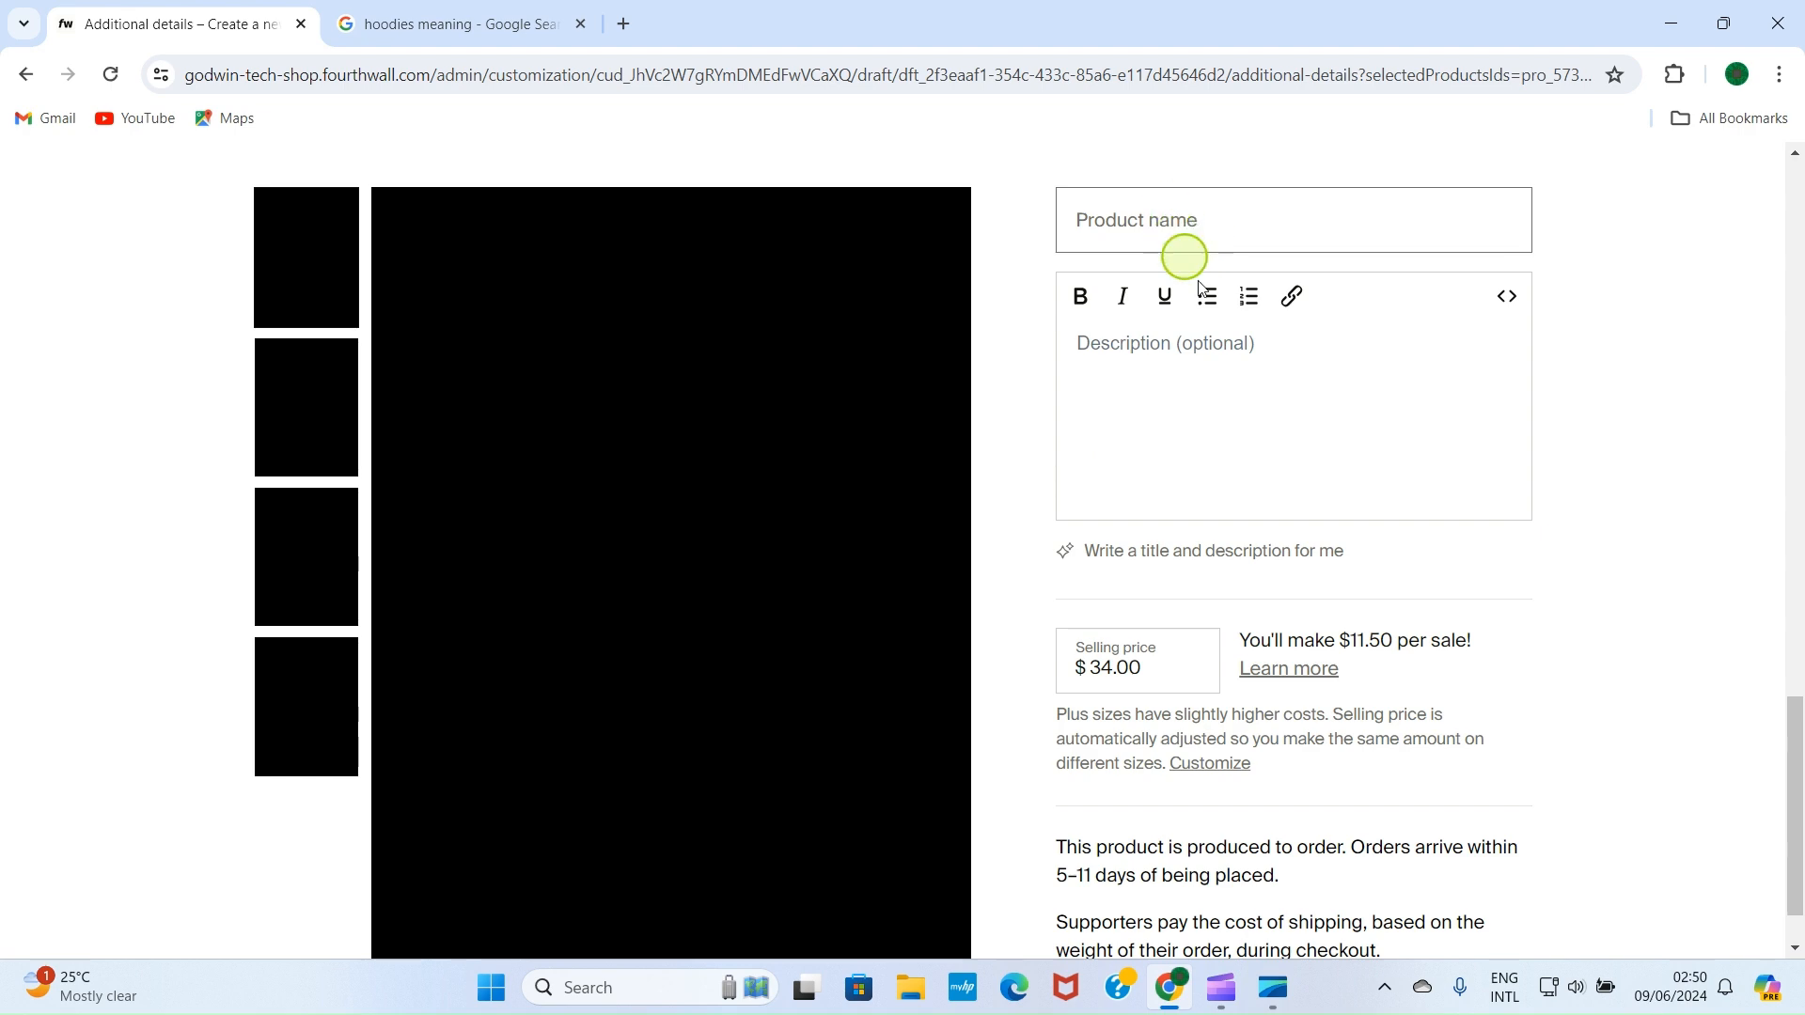
scroll(1290, 460, up, 15)
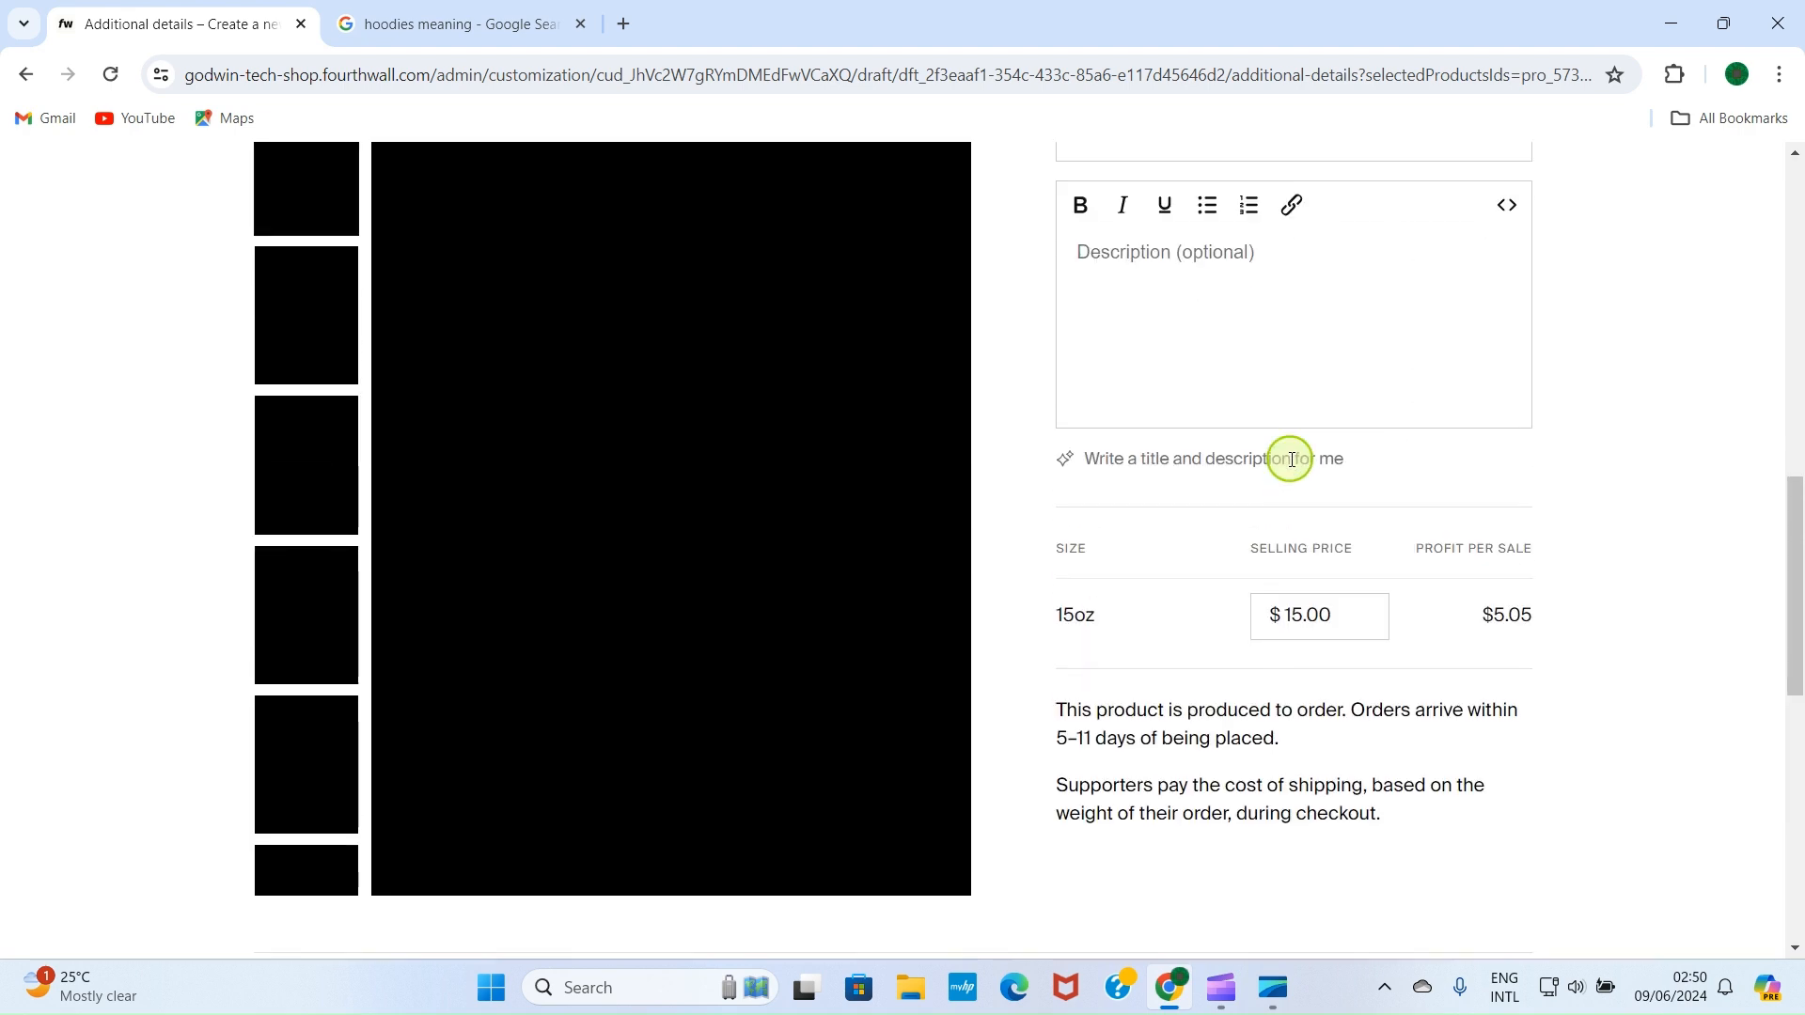
scroll(1133, 198, up, 2)
scroll(1166, 263, down, 14)
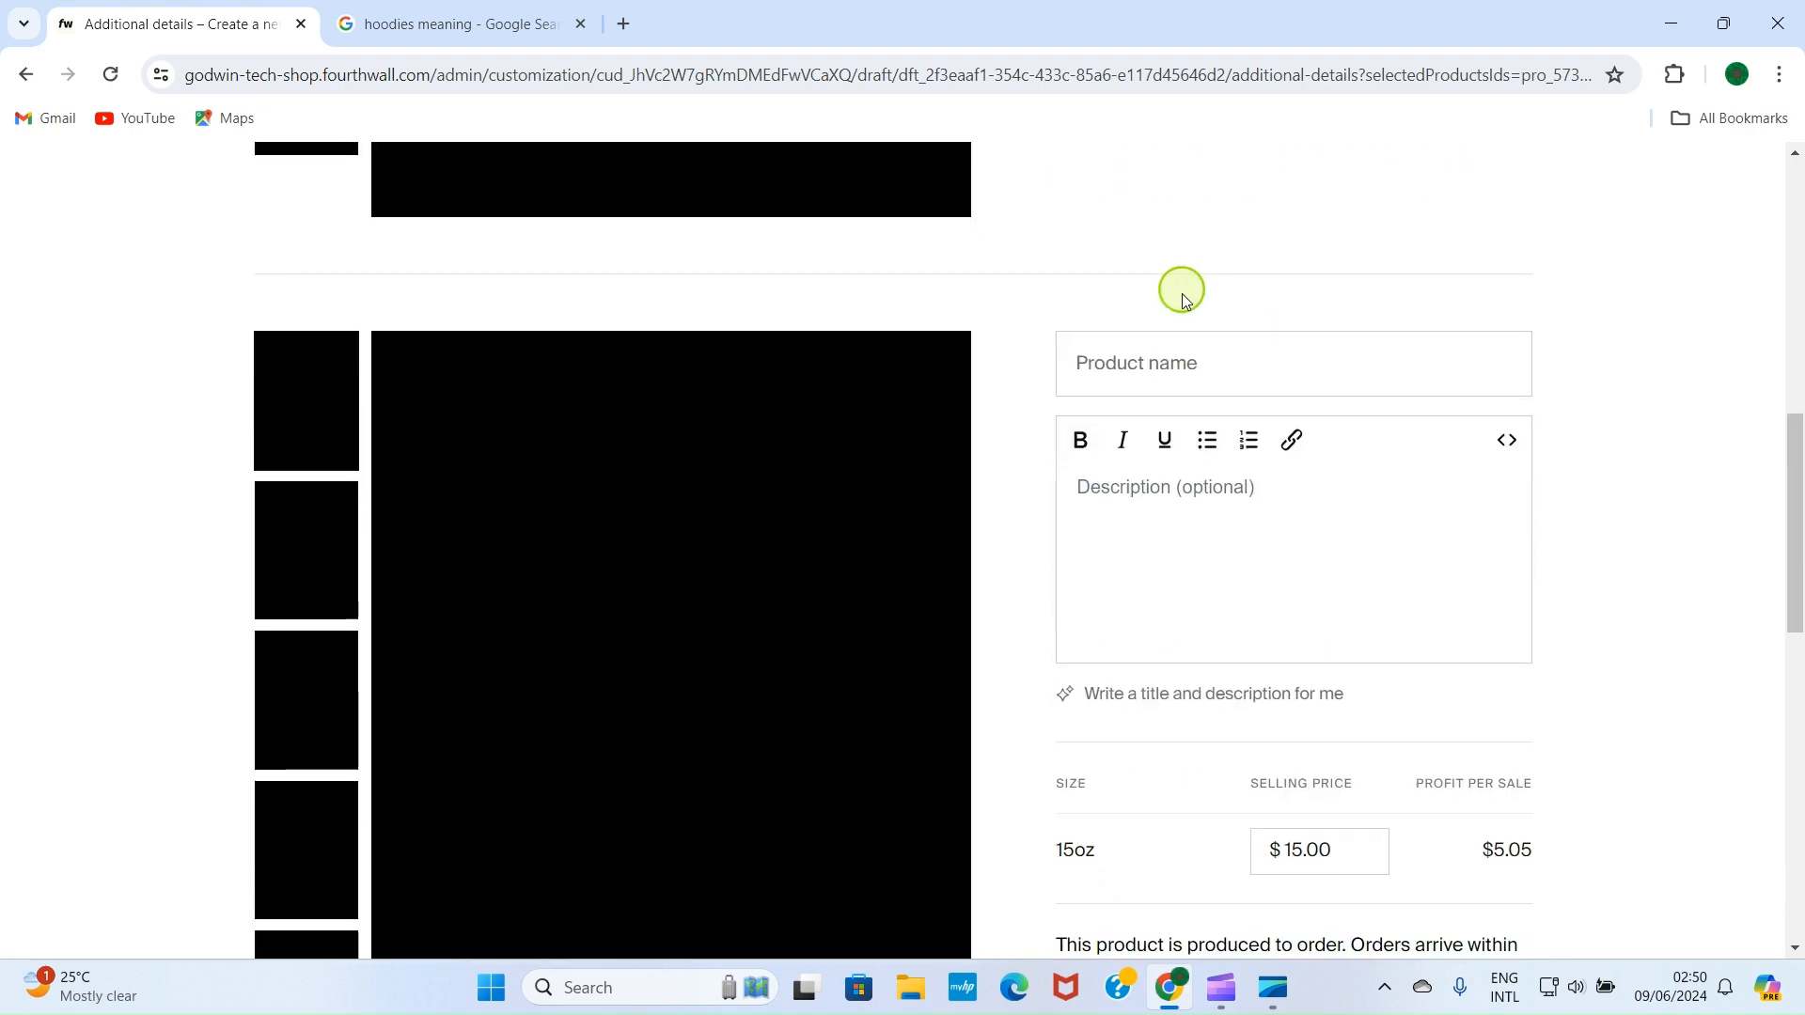
scroll(1260, 625, down, 10)
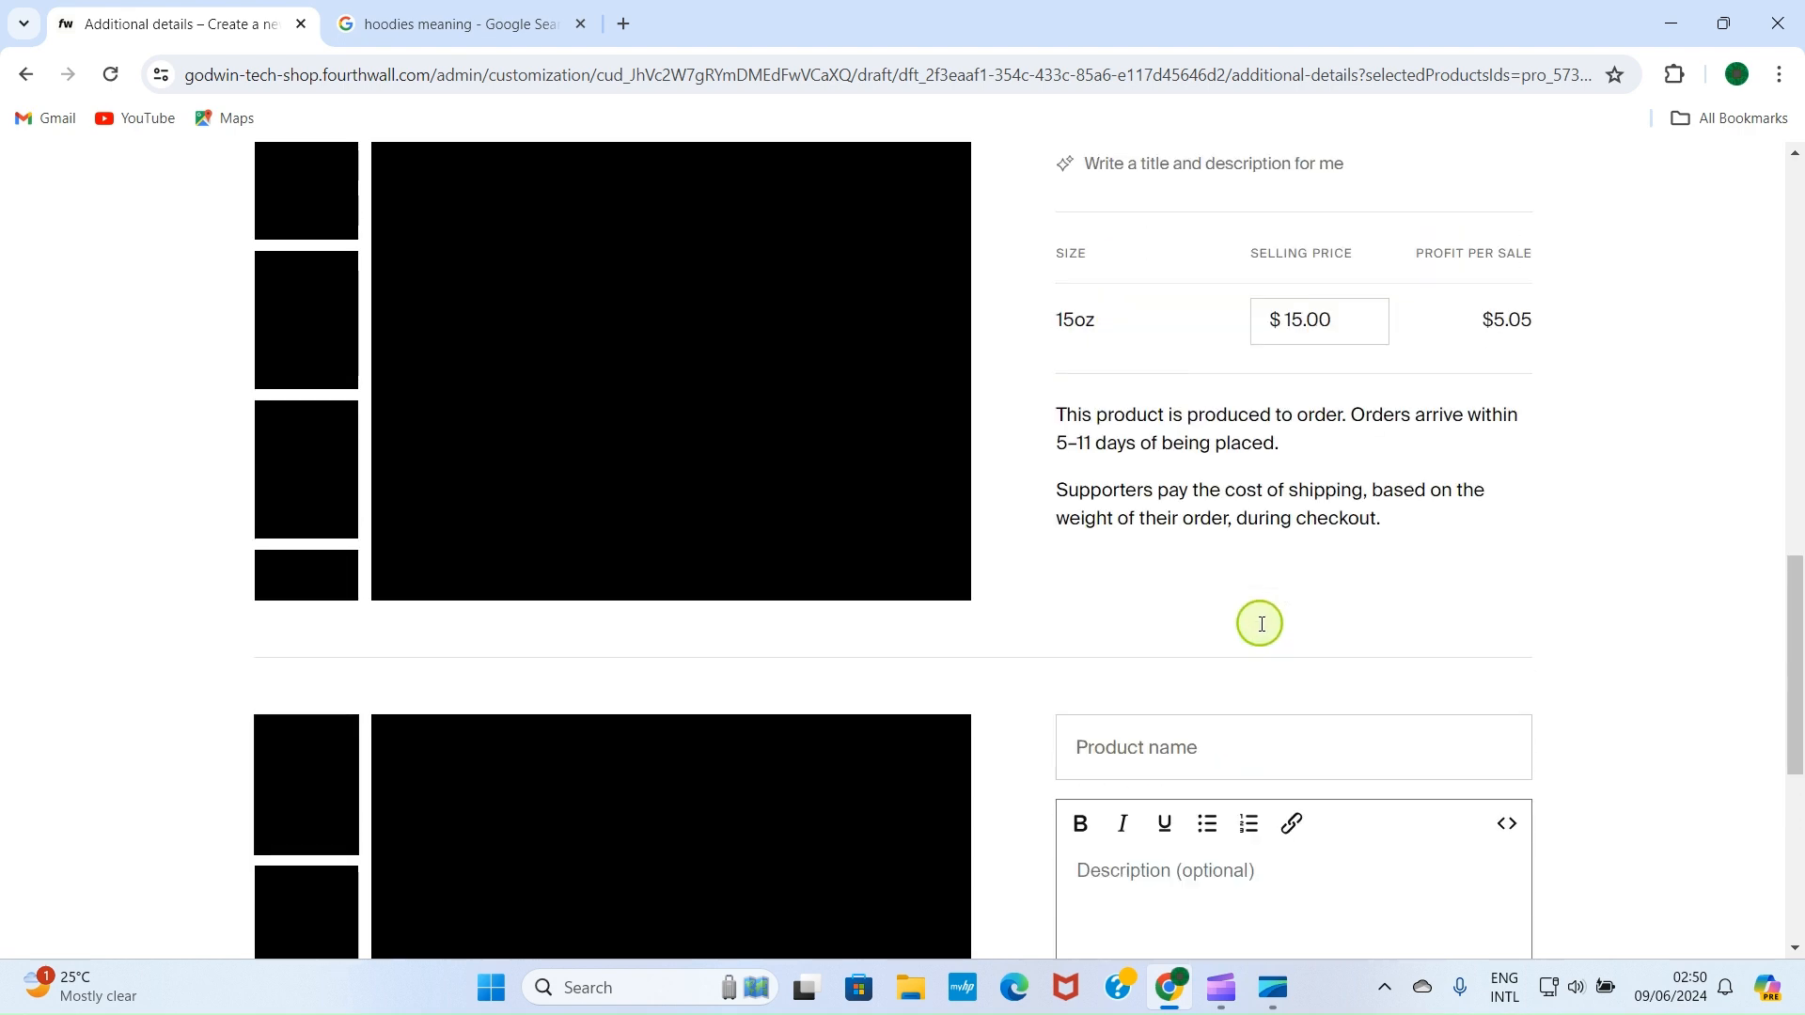
scroll(1260, 621, up, 5)
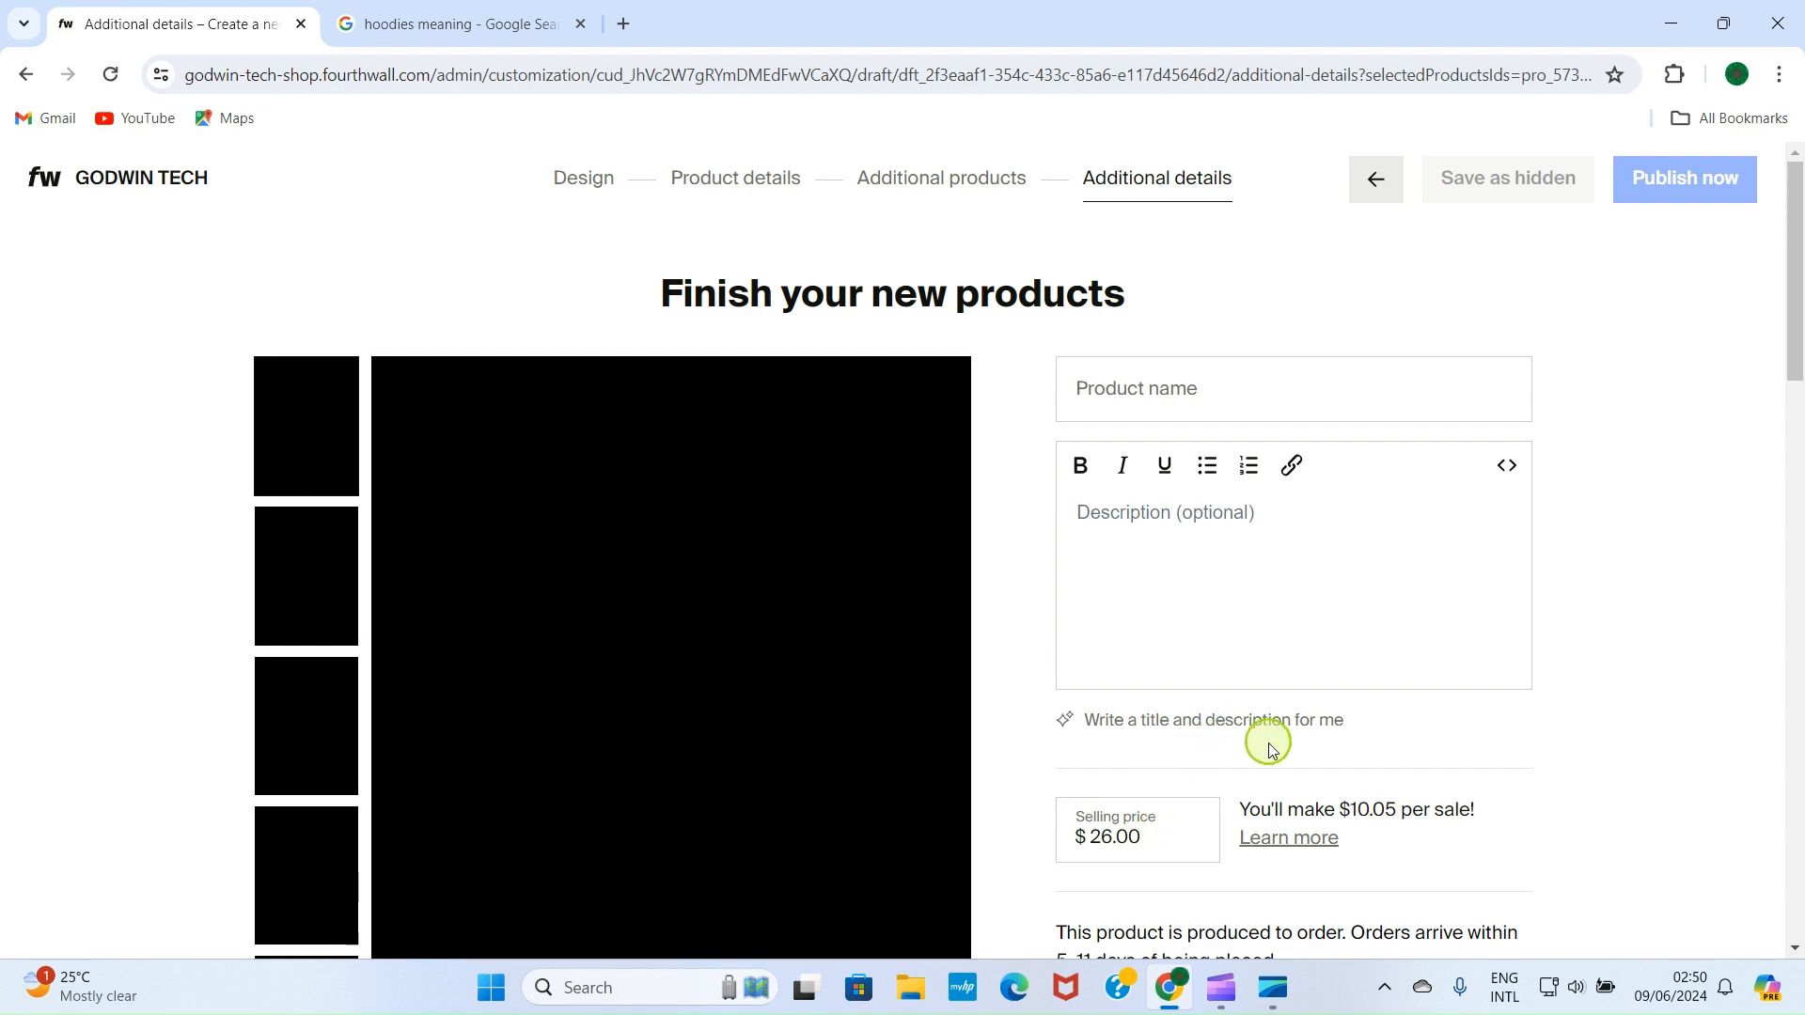
Compare the default selling price and profit per sale of the mug and the sweatshirt.
scroll(1466, 790, down, 10)
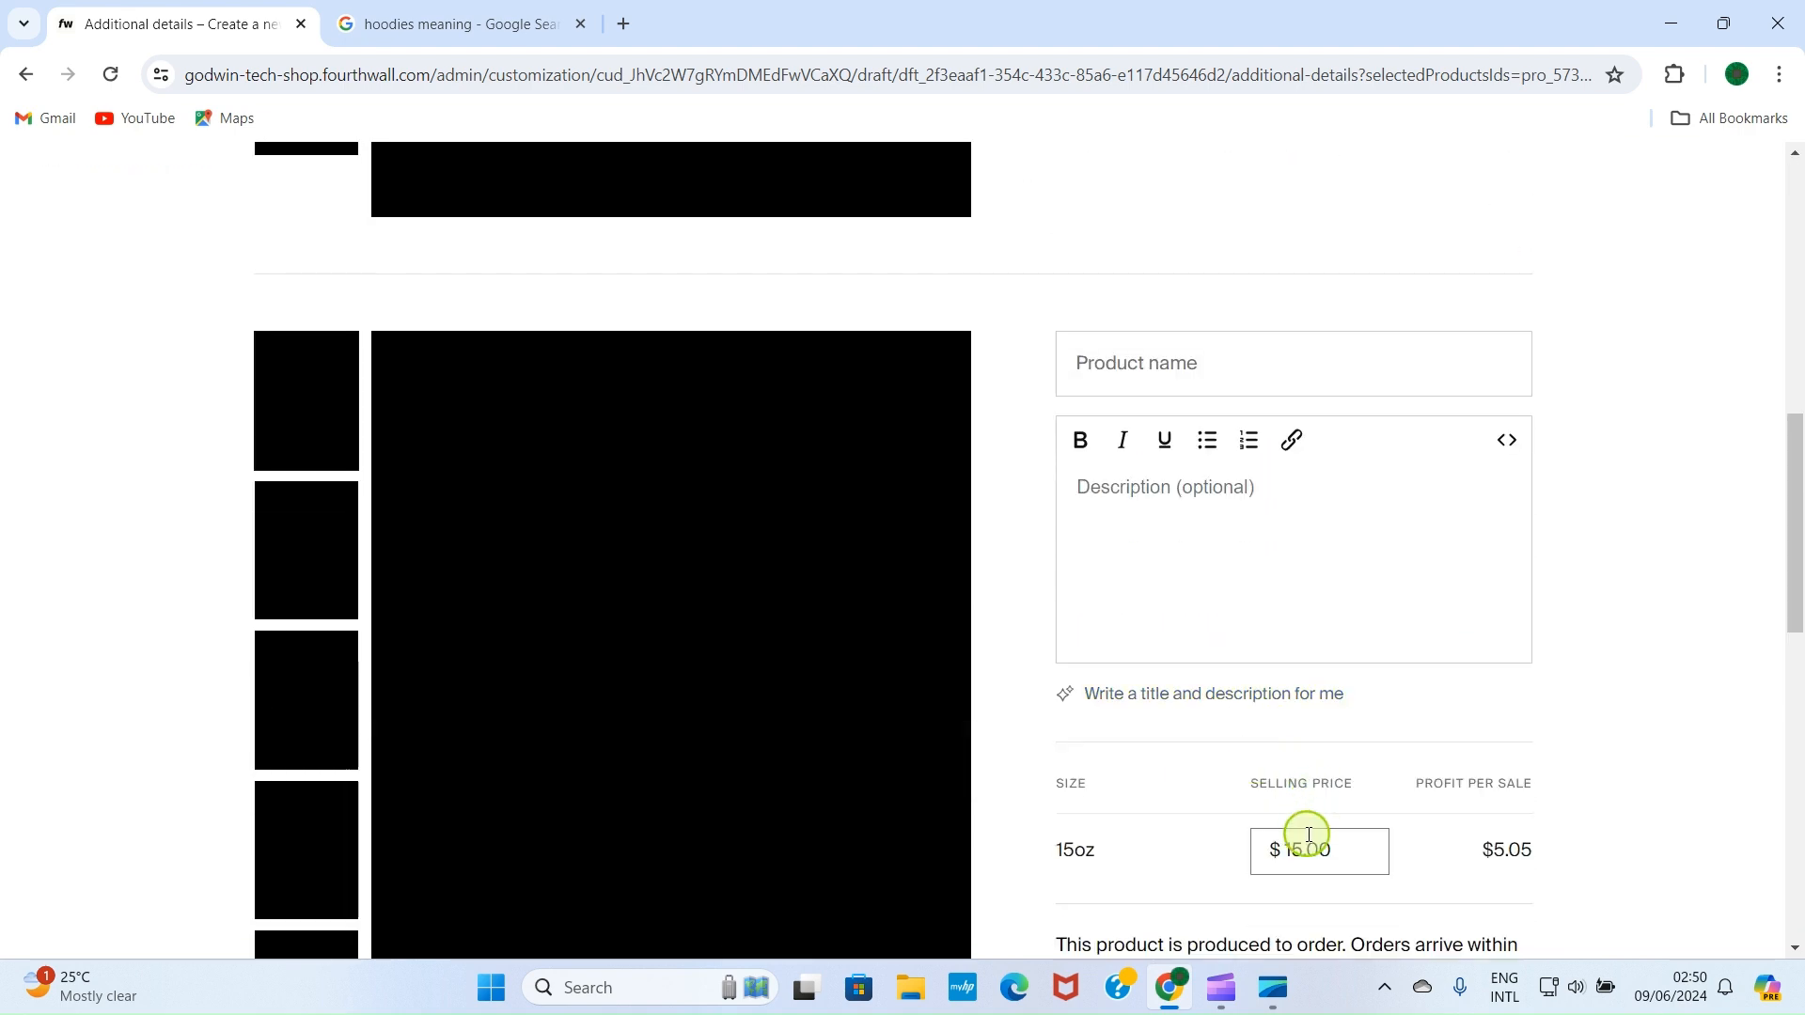
scroll(1307, 827, down, 5)
click(1378, 386)
scroll(1426, 386, down, 5)
scroll(1402, 423, up, 5)
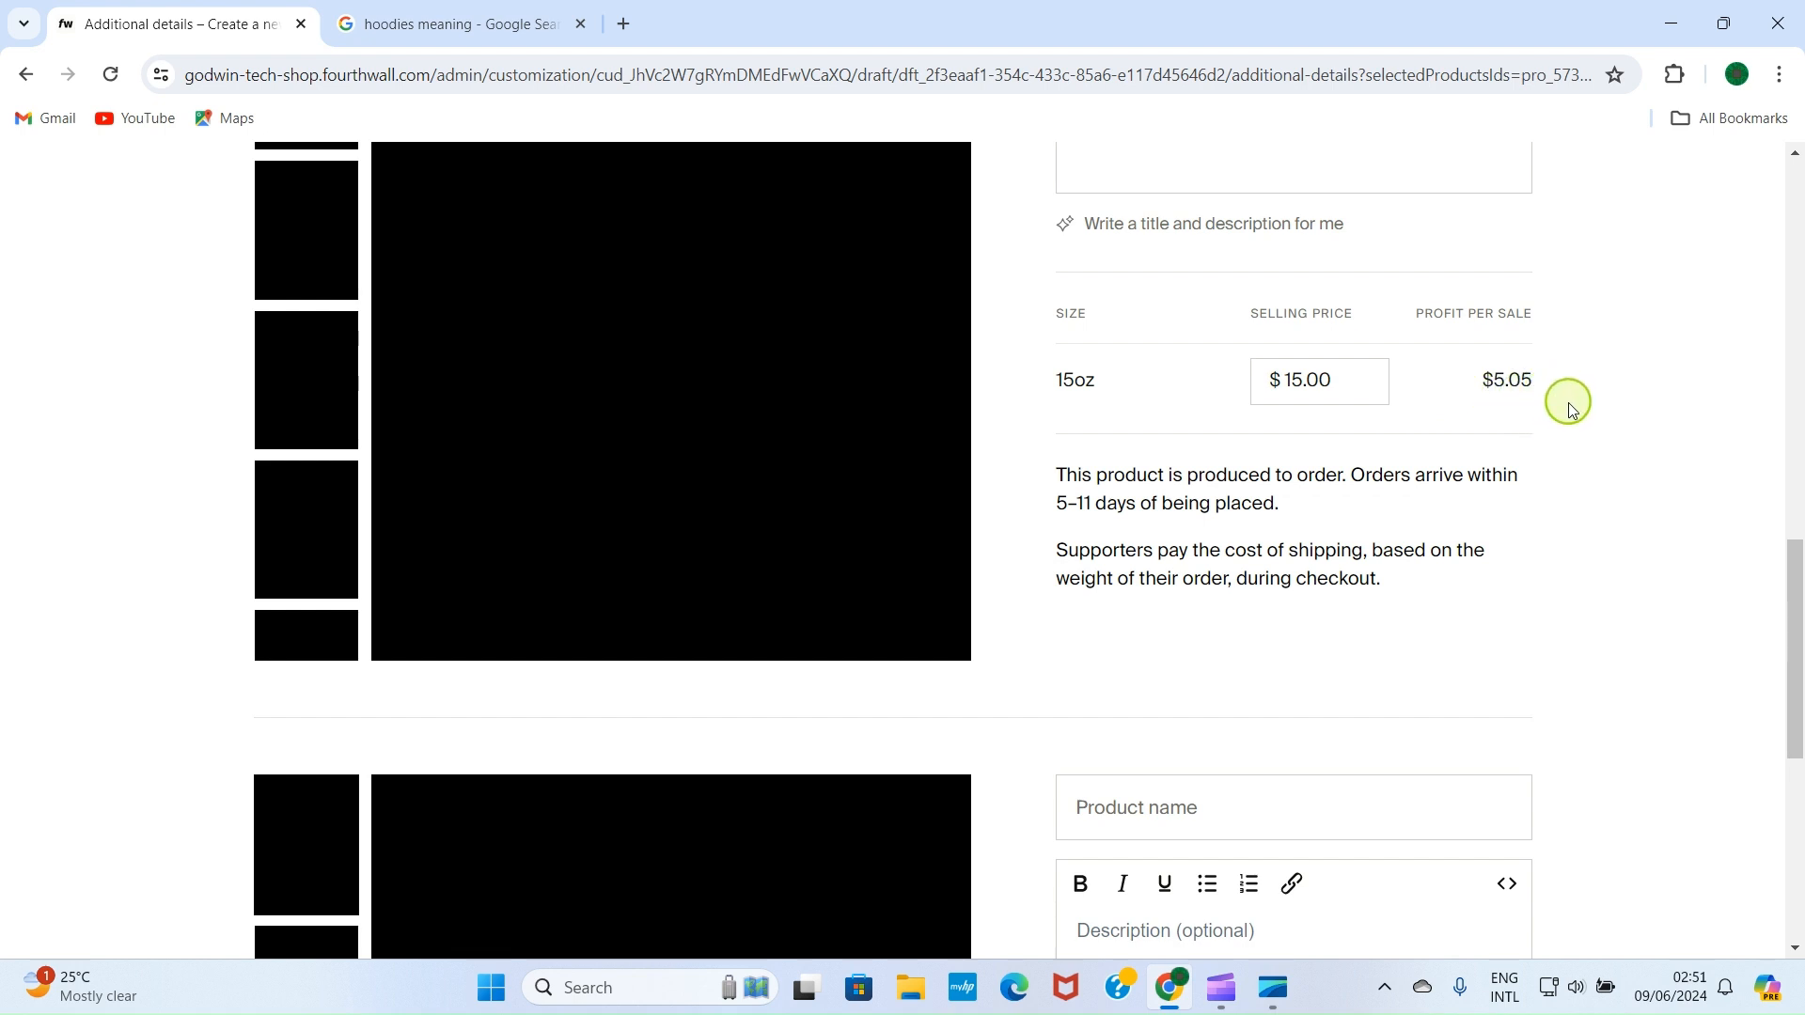
scroll(1575, 406, down, 7)
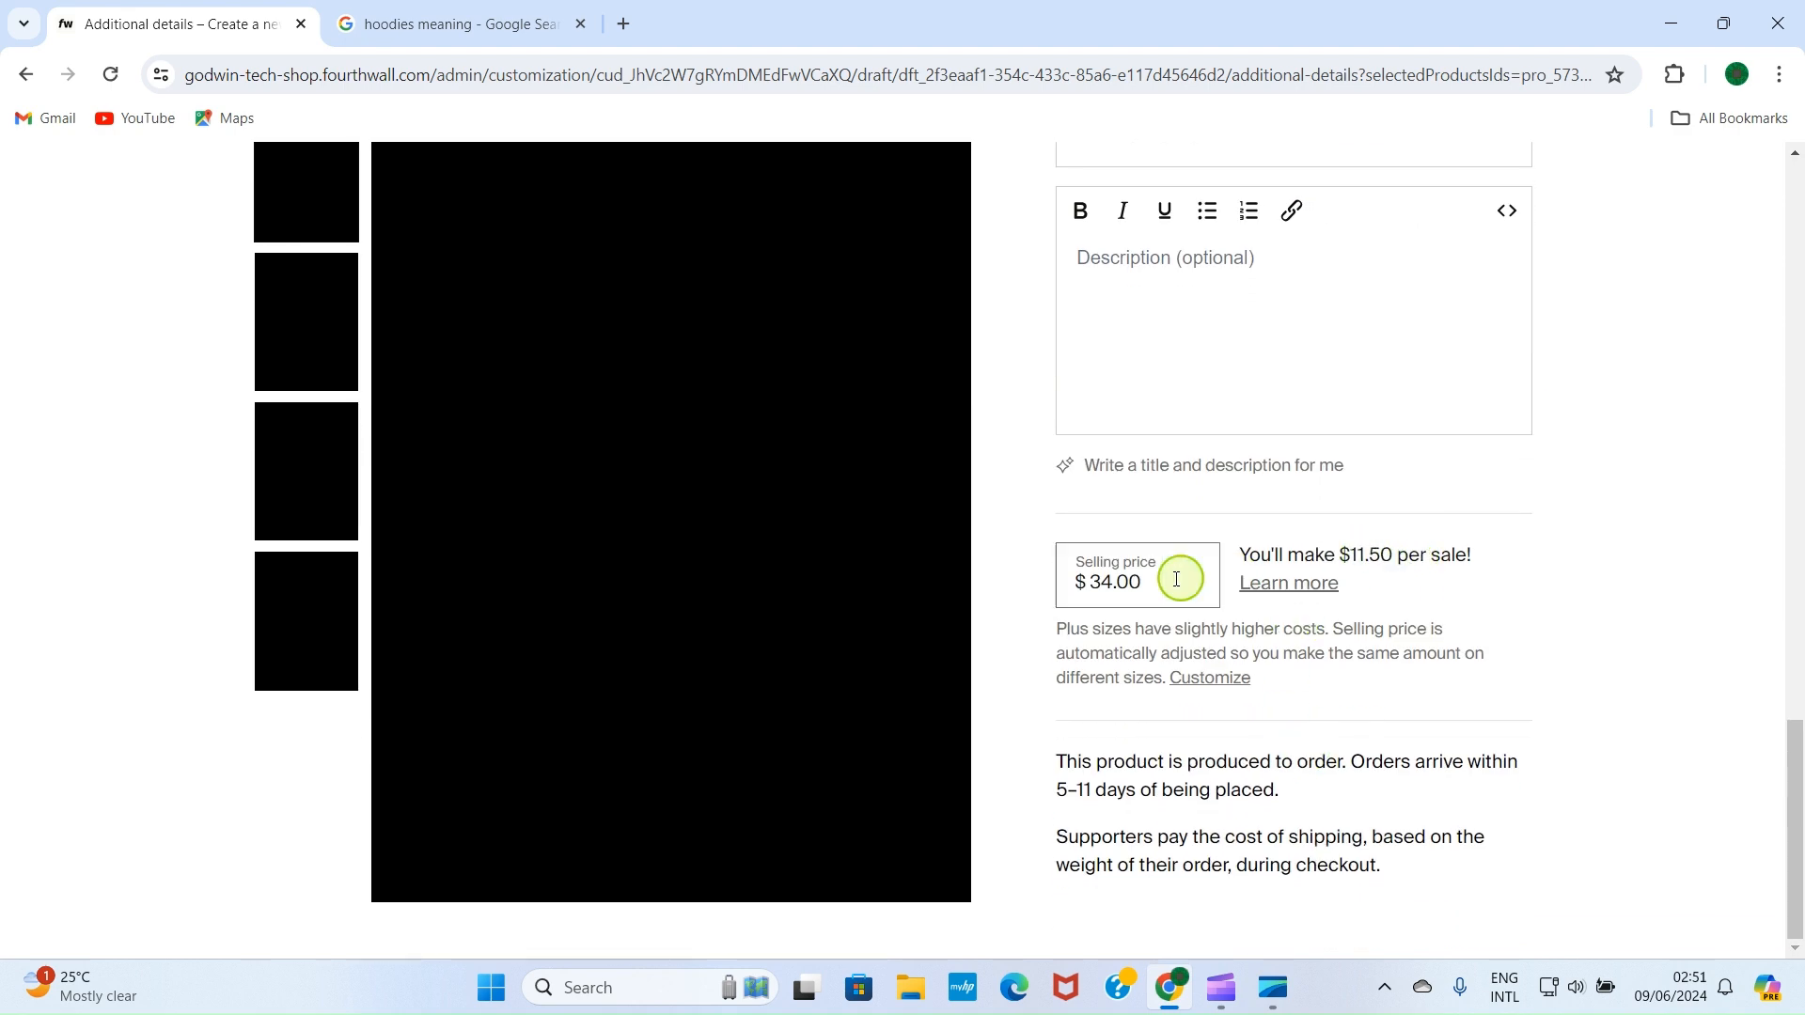
scroll(1467, 685, up, 13)
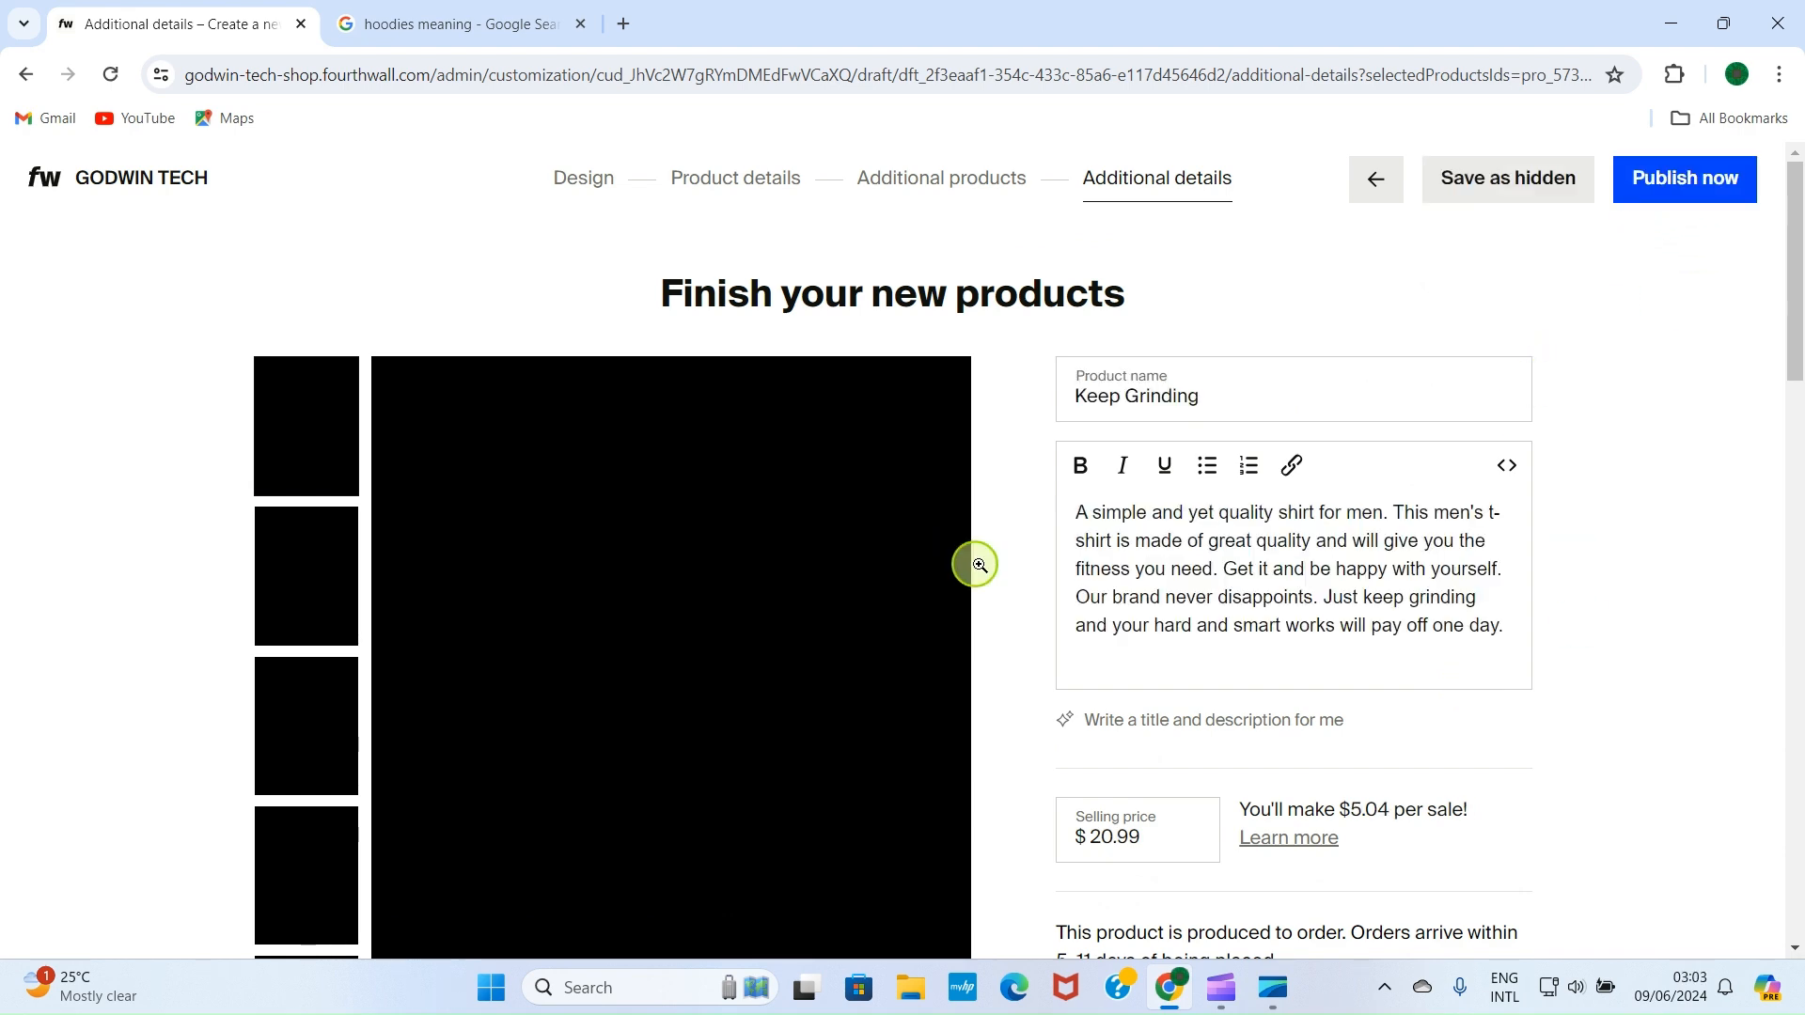
Check the completed names, descriptions and selling prices of the tee, mug and sweatshirt, and publish the products.
scroll(1109, 590, down, 7)
scroll(1115, 588, down, 15)
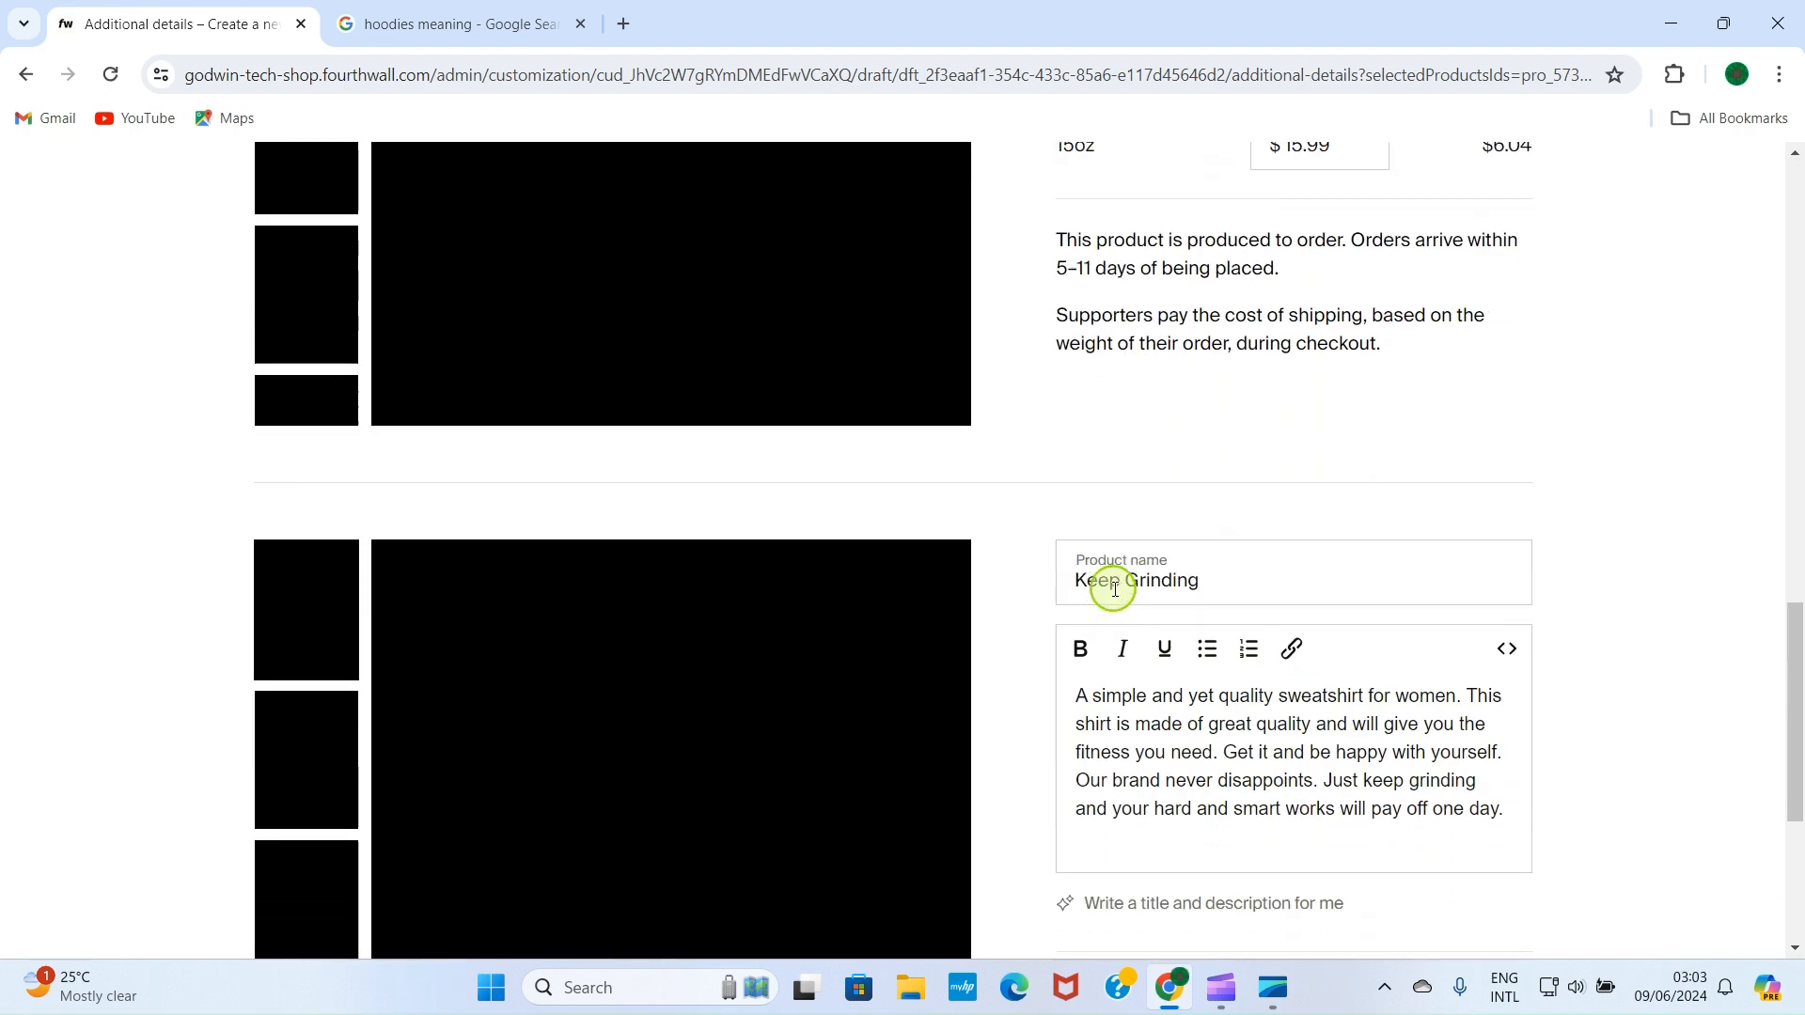
scroll(1116, 588, down, 15)
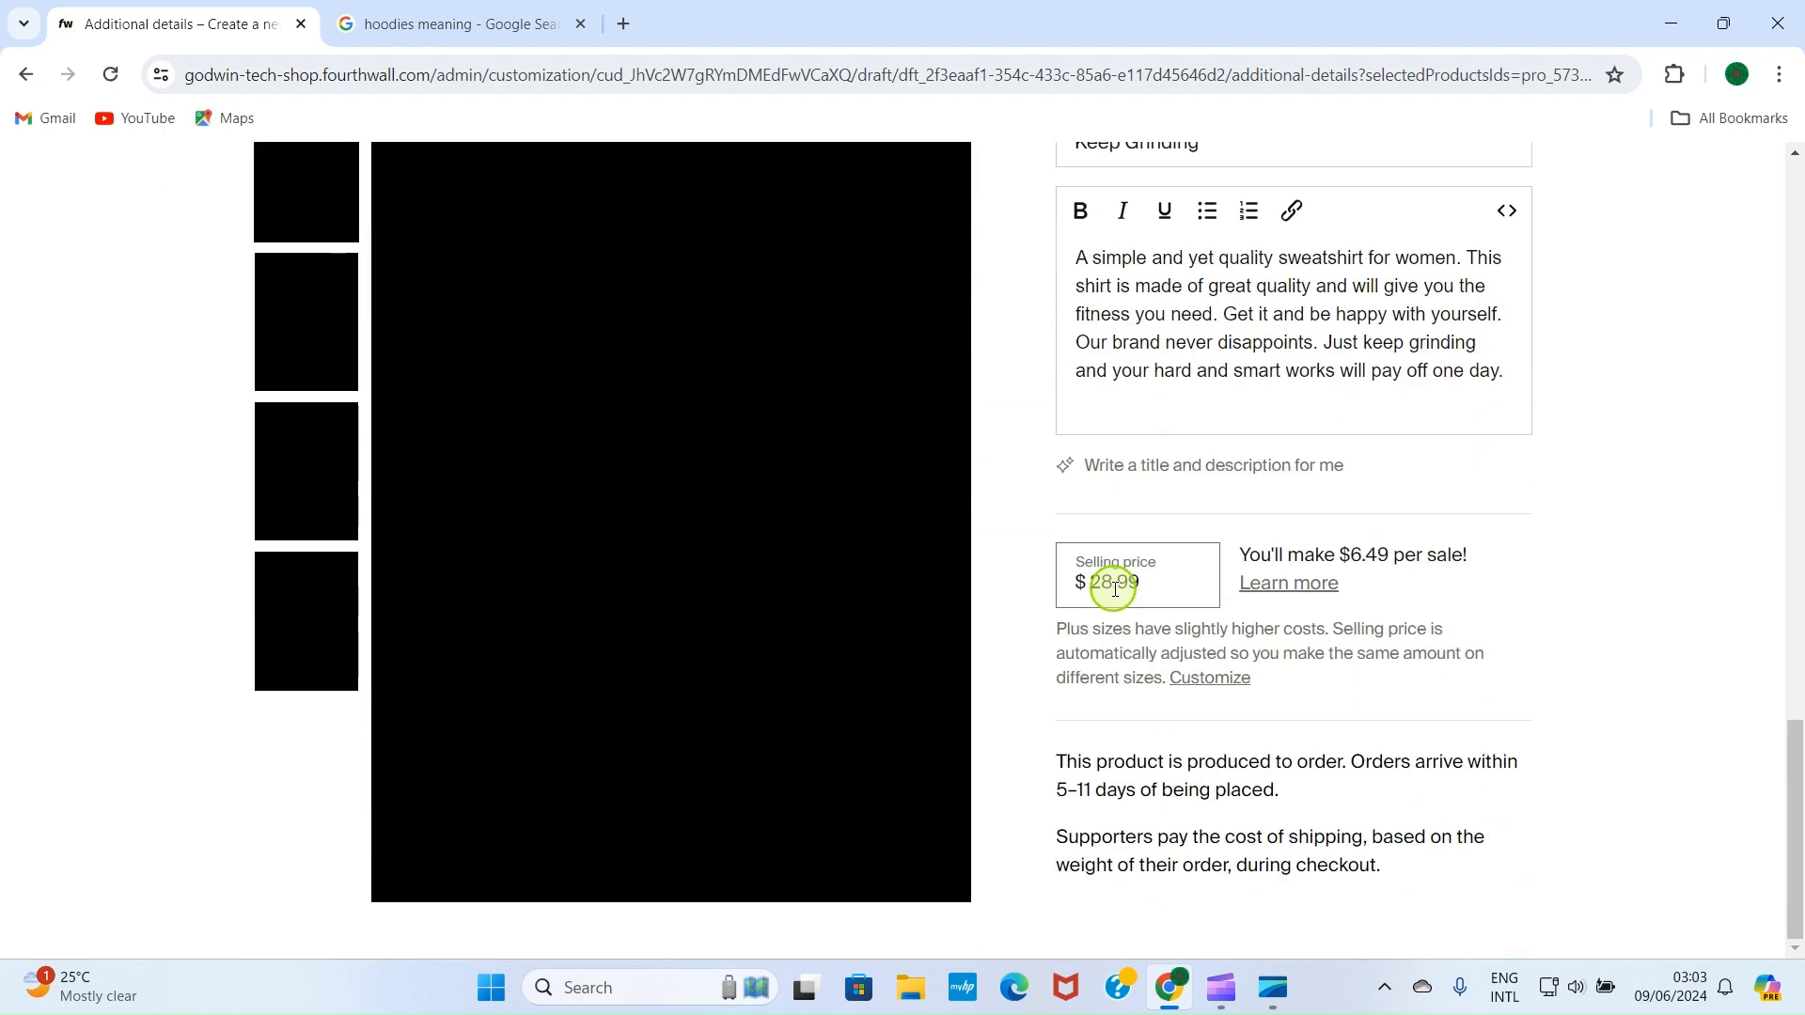
scroll(1115, 588, up, 20)
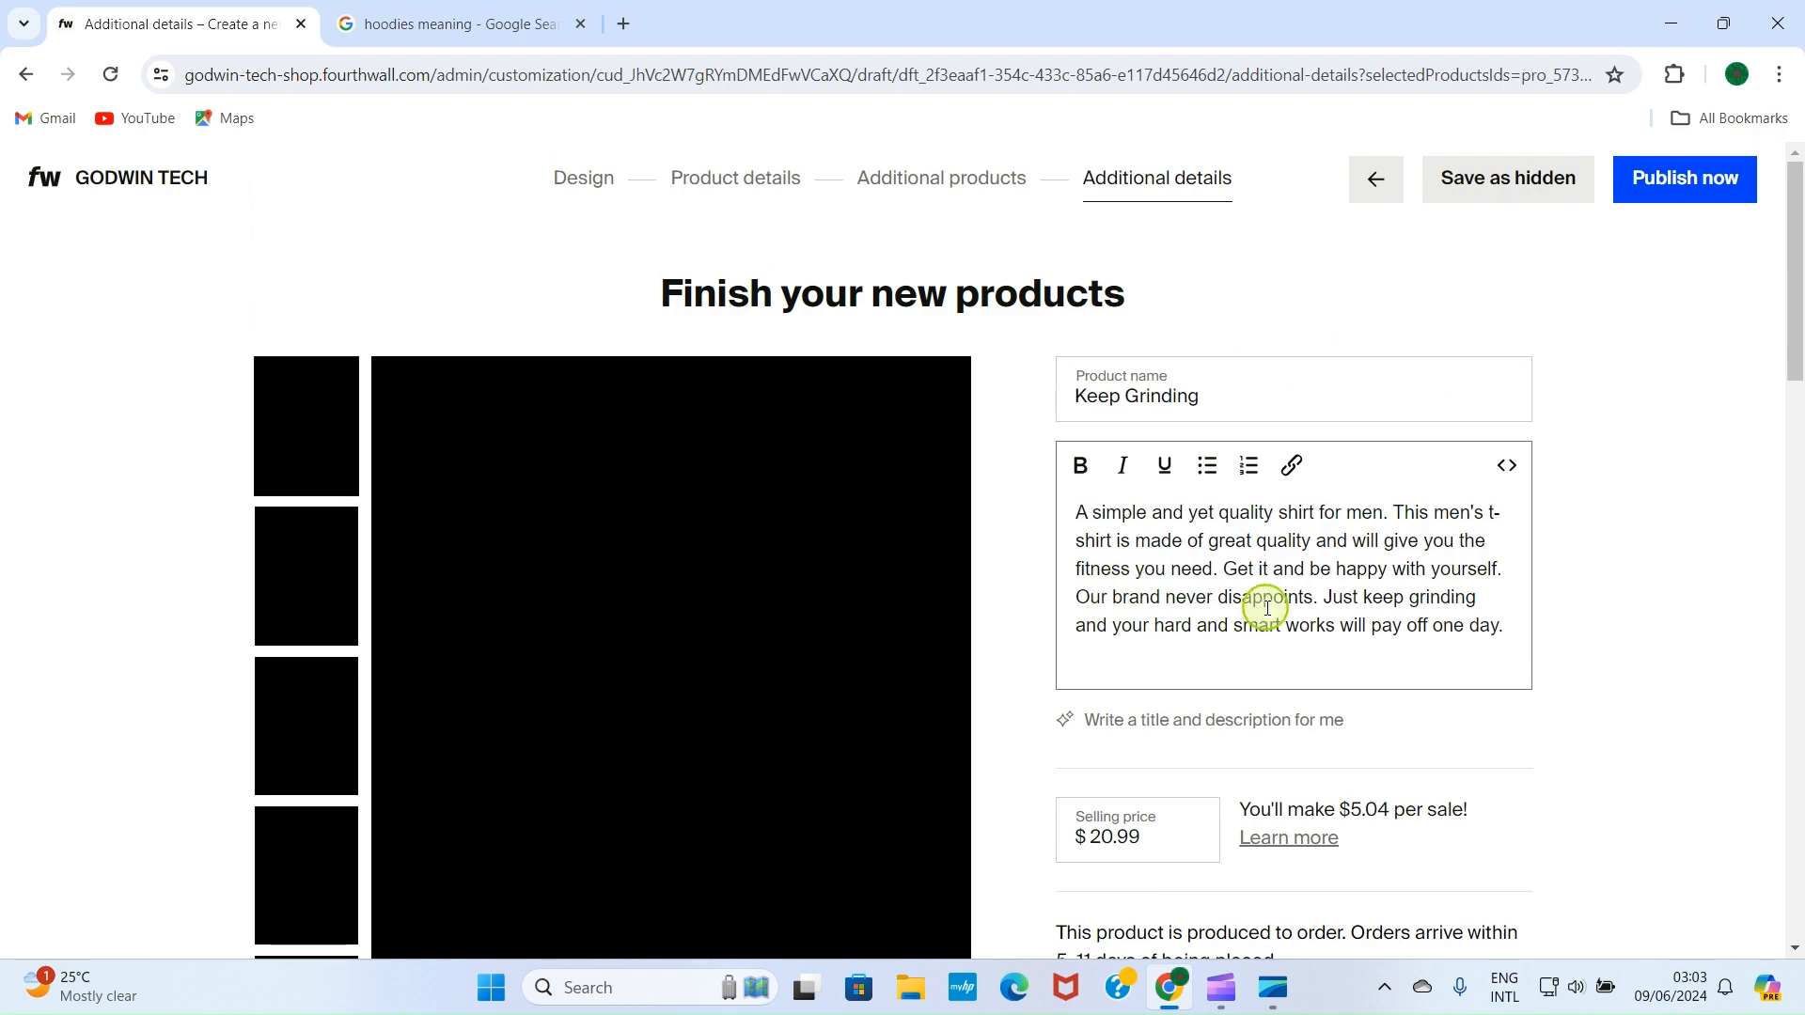
scroll(1260, 605, down, 20)
scroll(1268, 608, down, 6)
scroll(1268, 608, up, 9)
scroll(1267, 613, up, 12)
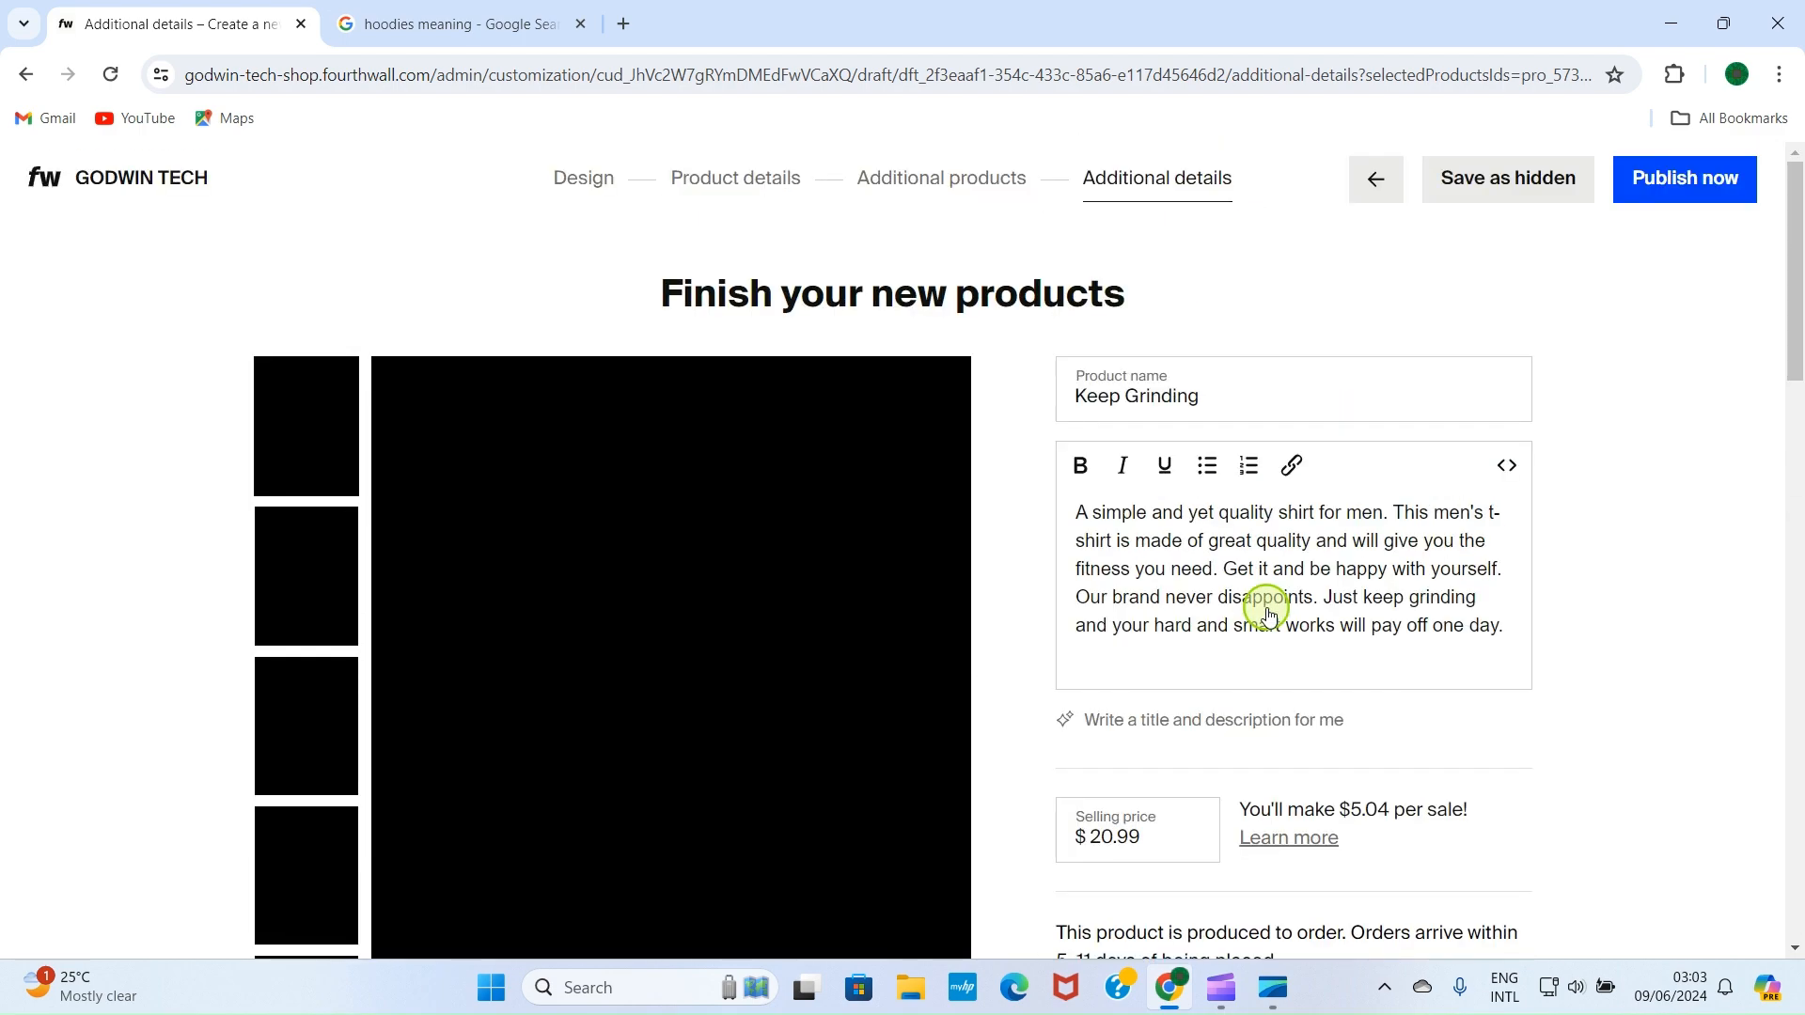
click(1702, 185)
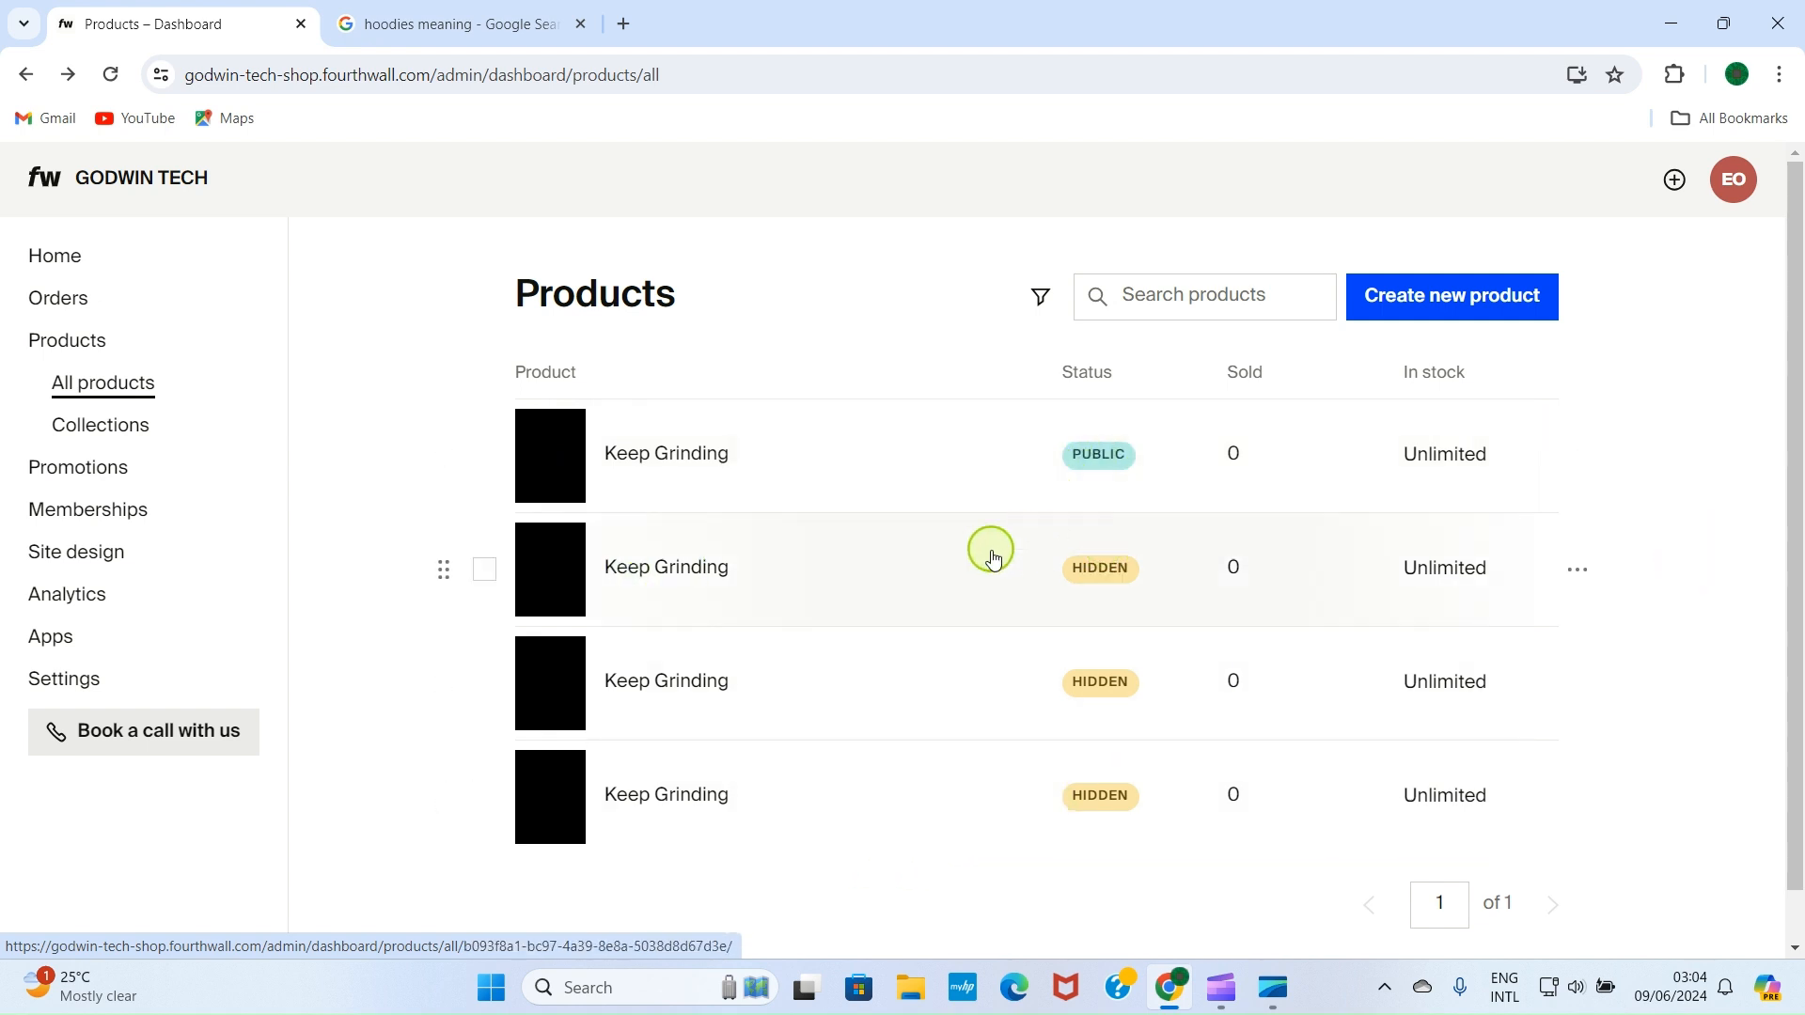
Set the Cotton Heritage Premium Sweatshirt's visibility to Public, save it and return to the product list.
click(1103, 570)
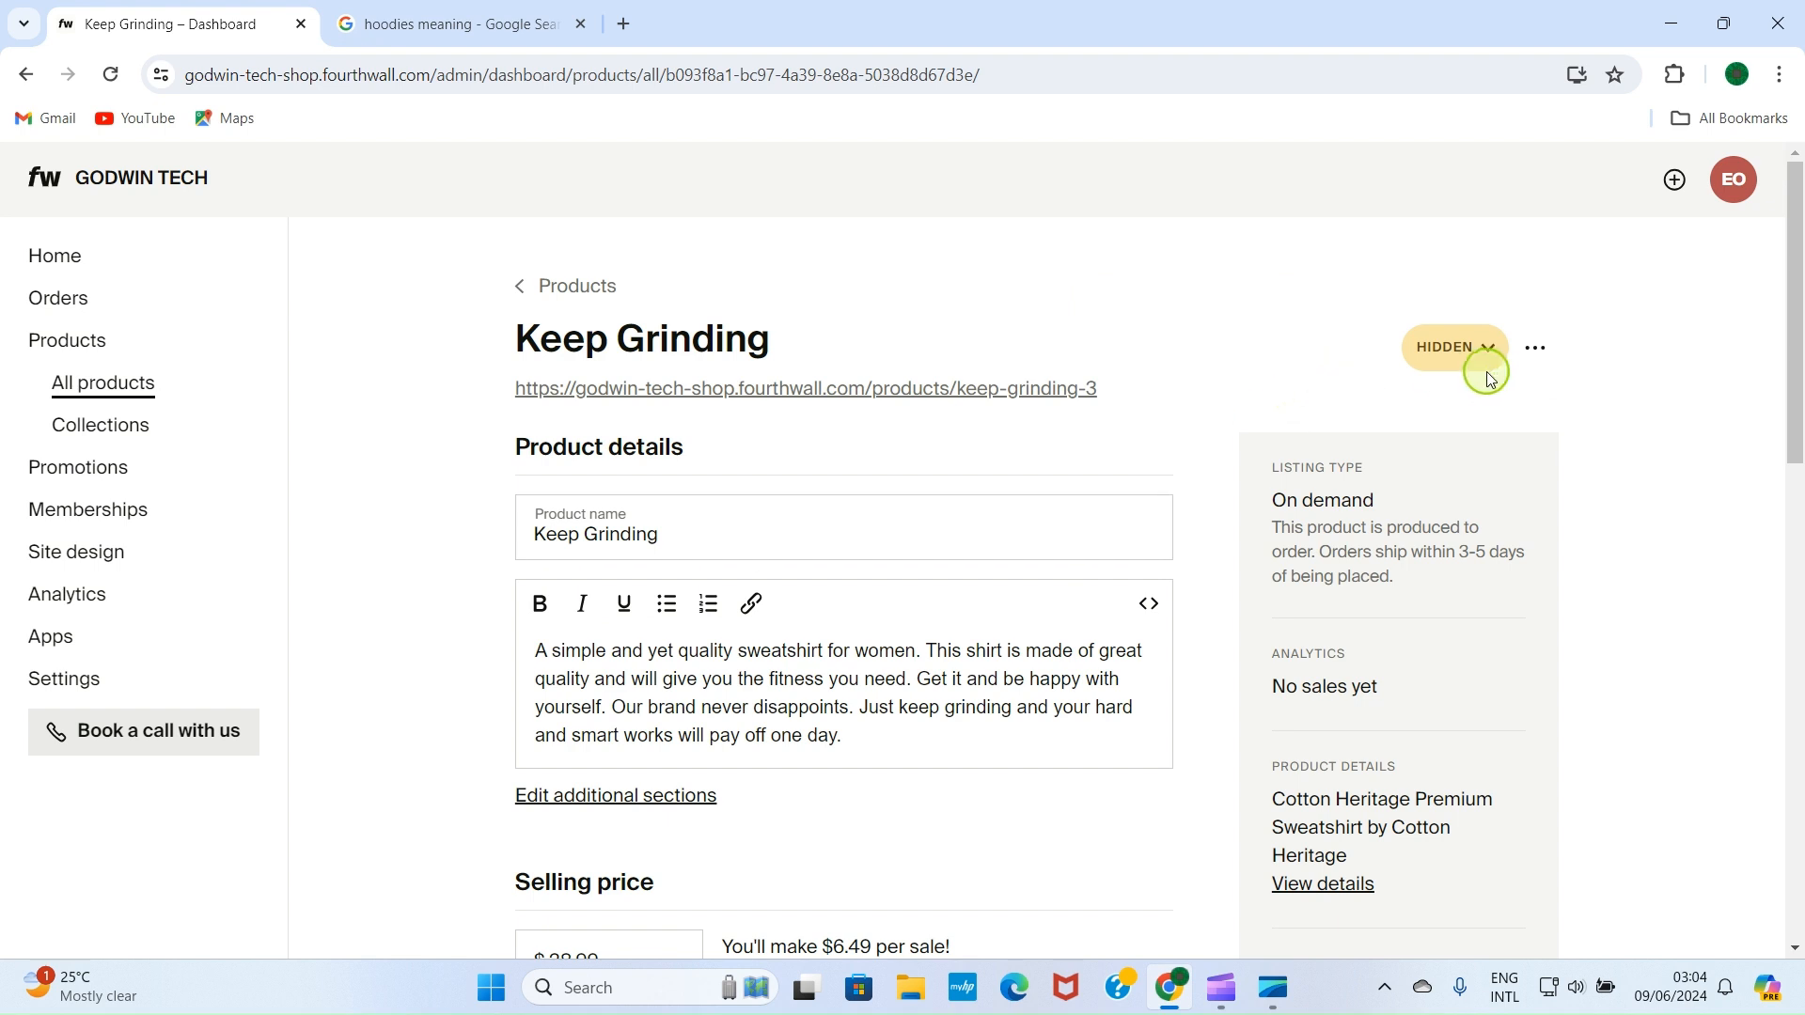
click(1489, 350)
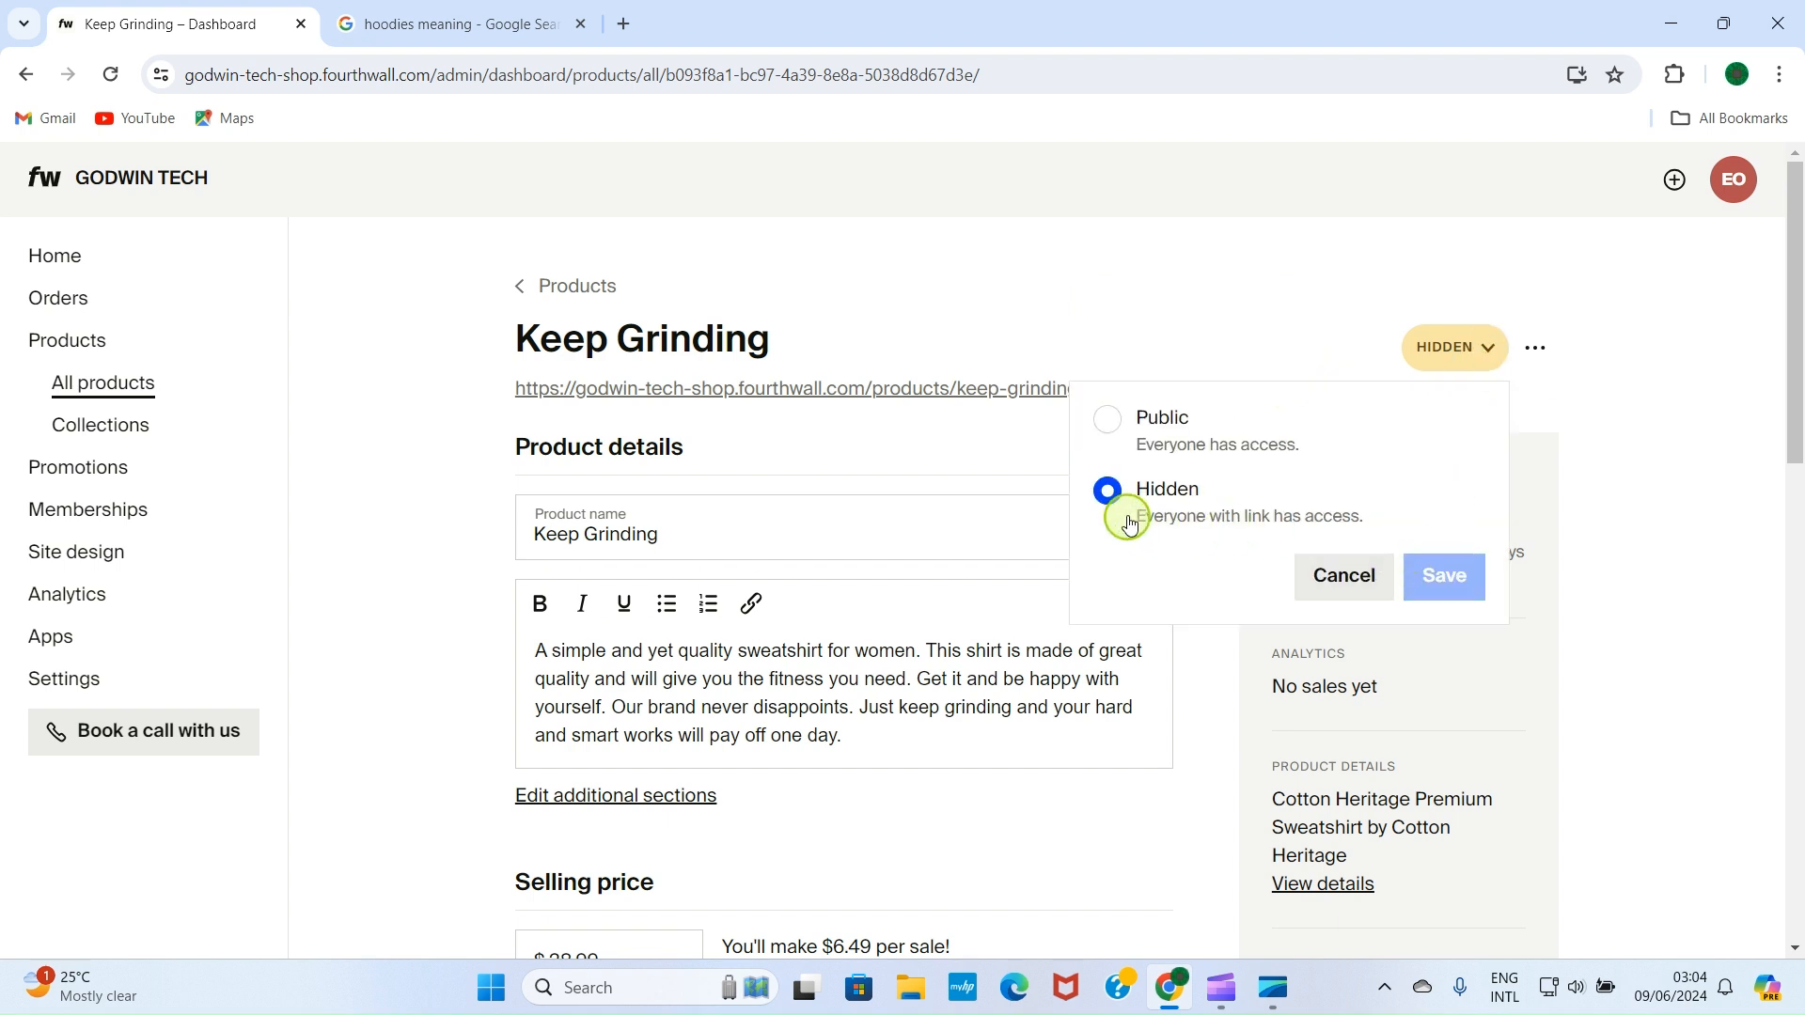
click(1126, 429)
click(1445, 576)
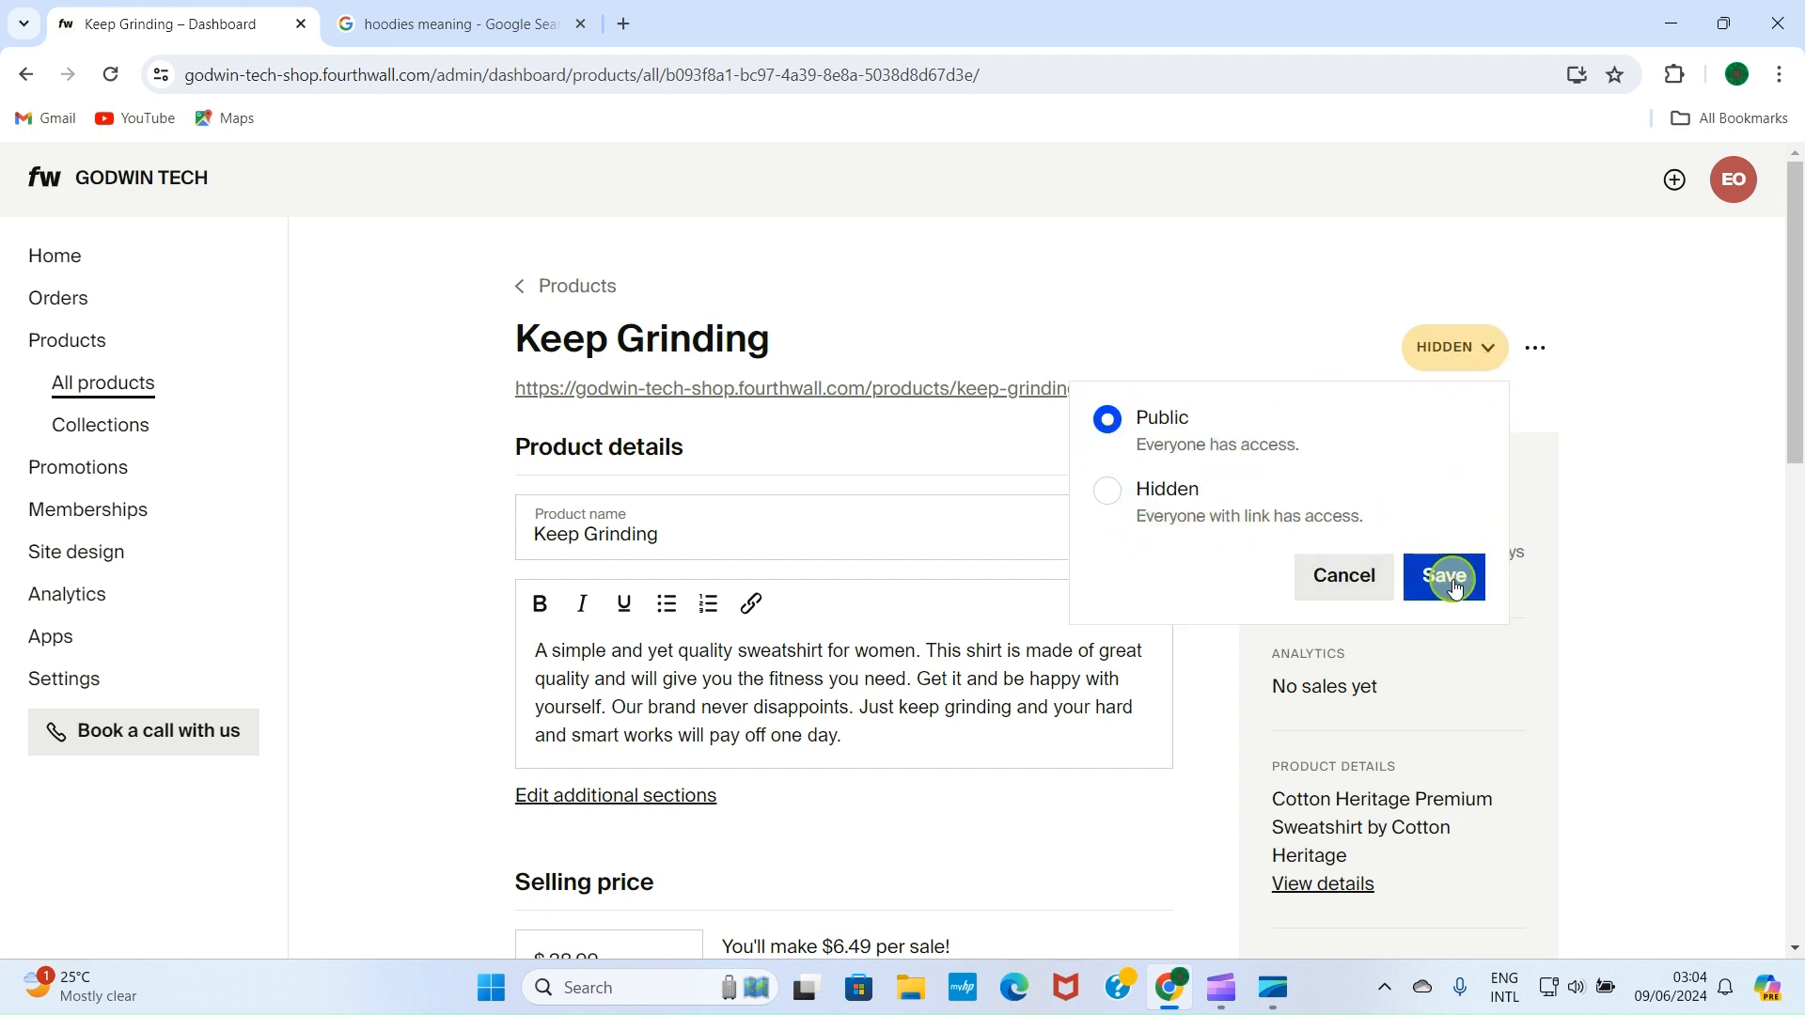
scroll(455, 561, down, 10)
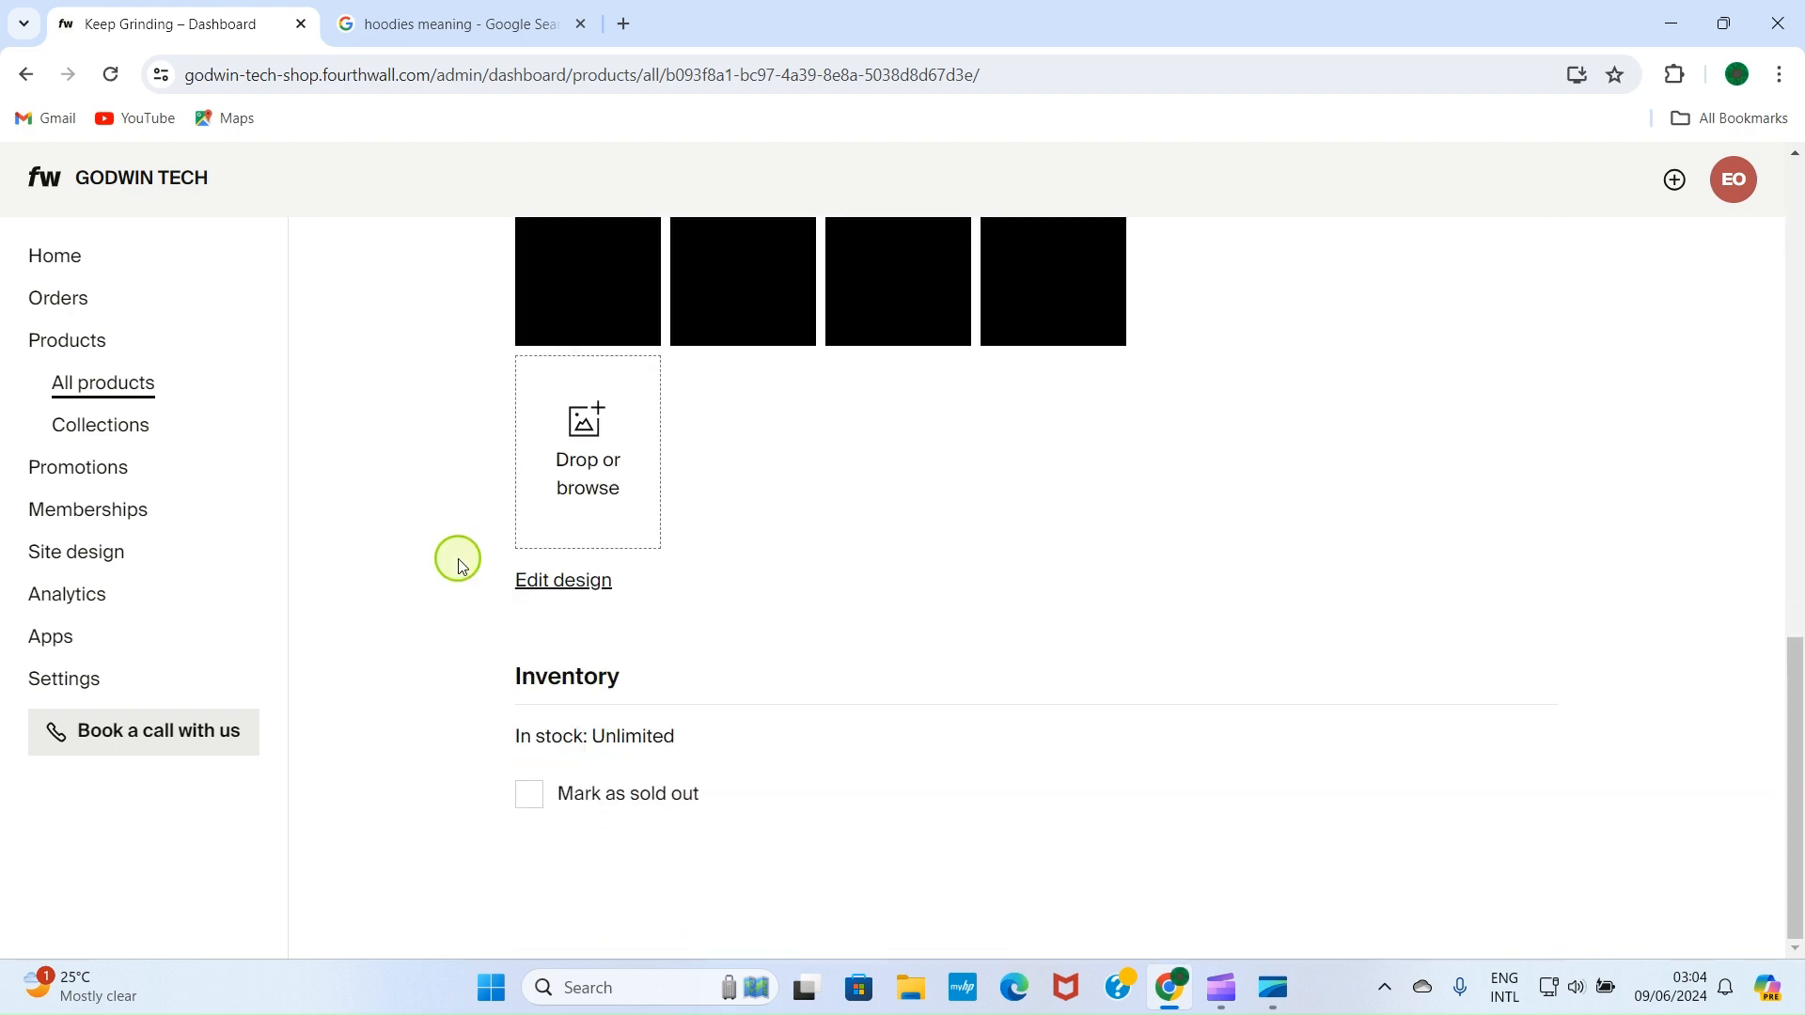
scroll(458, 562, up, 10)
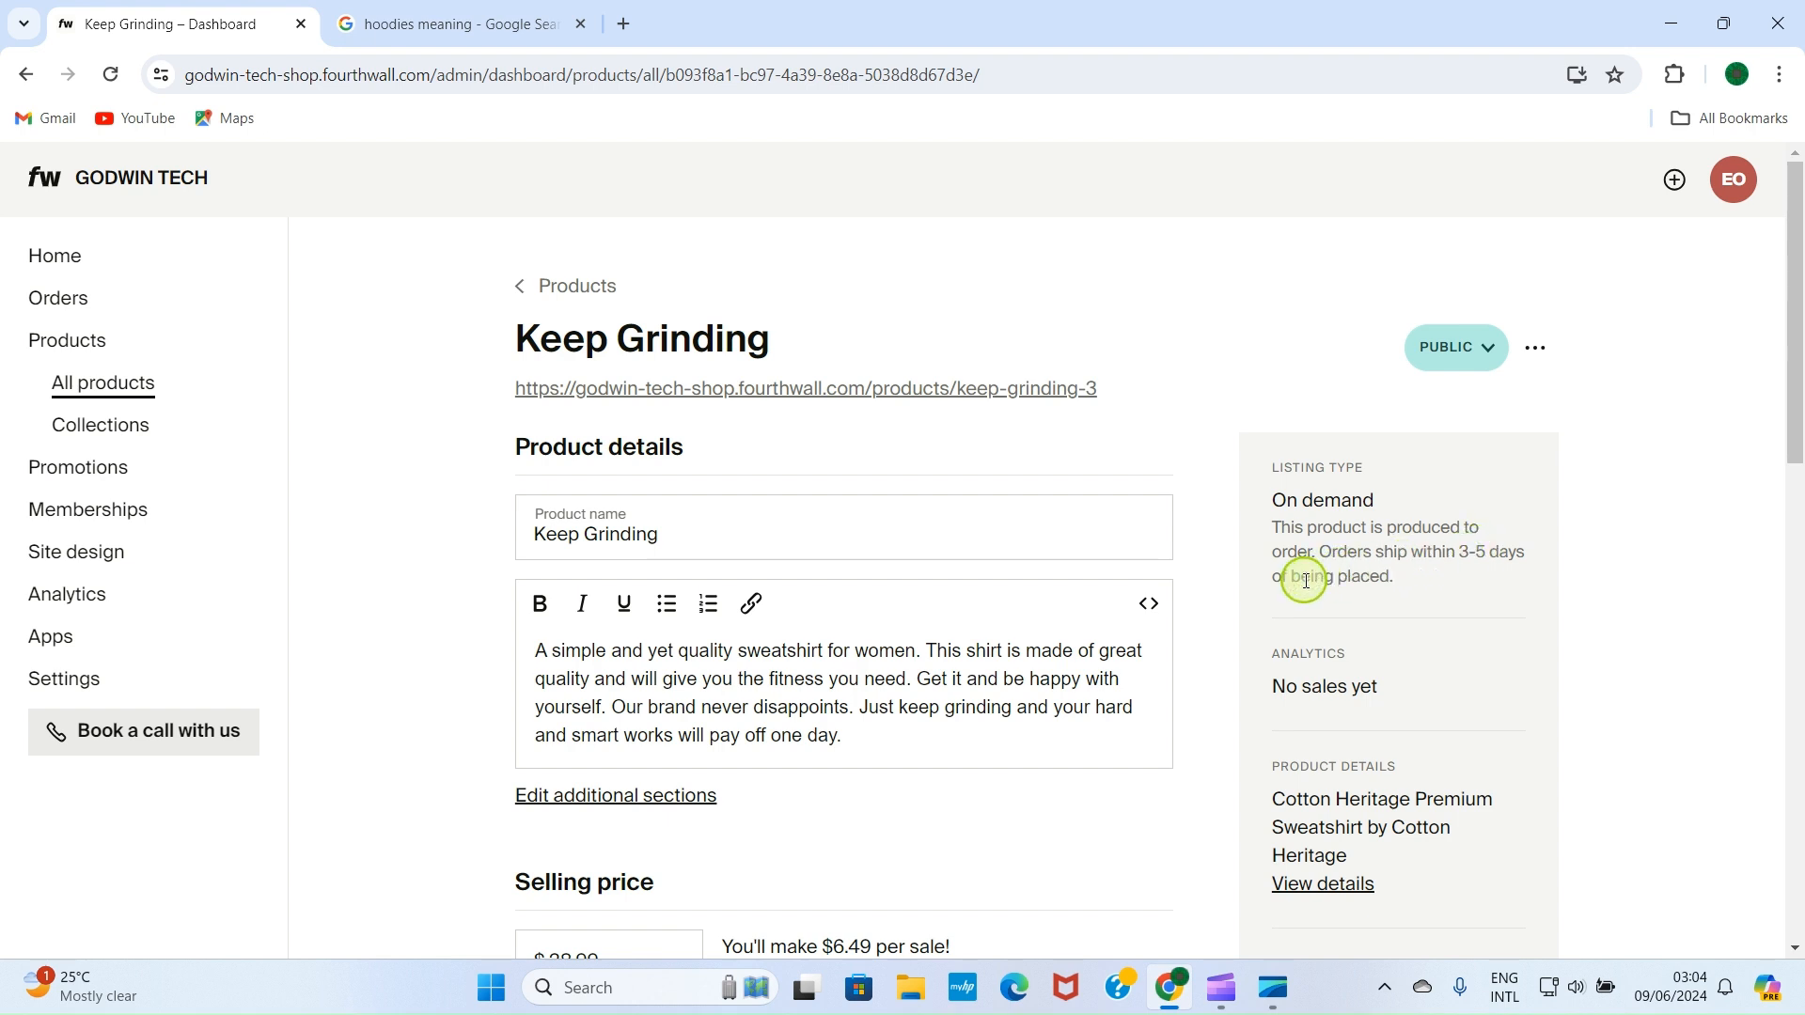
click(26, 74)
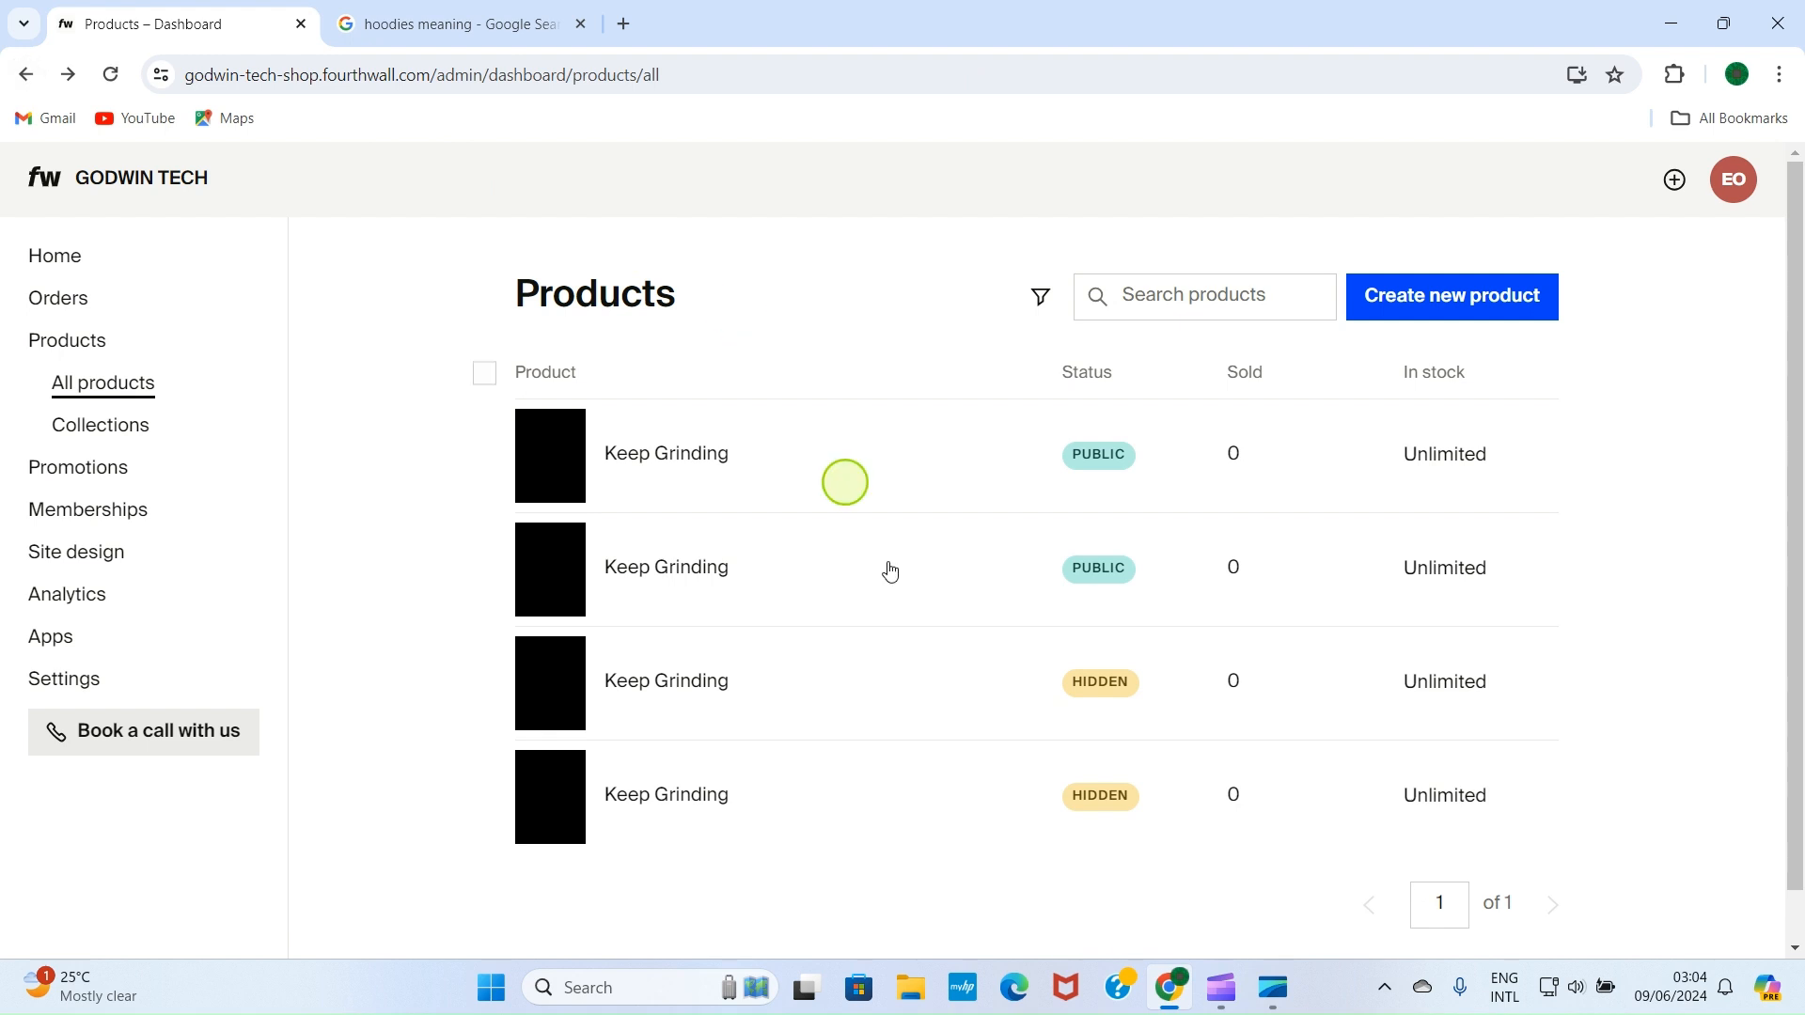
Make the White Glossy Mug listing Public, save the change and go back to the product list.
click(1077, 673)
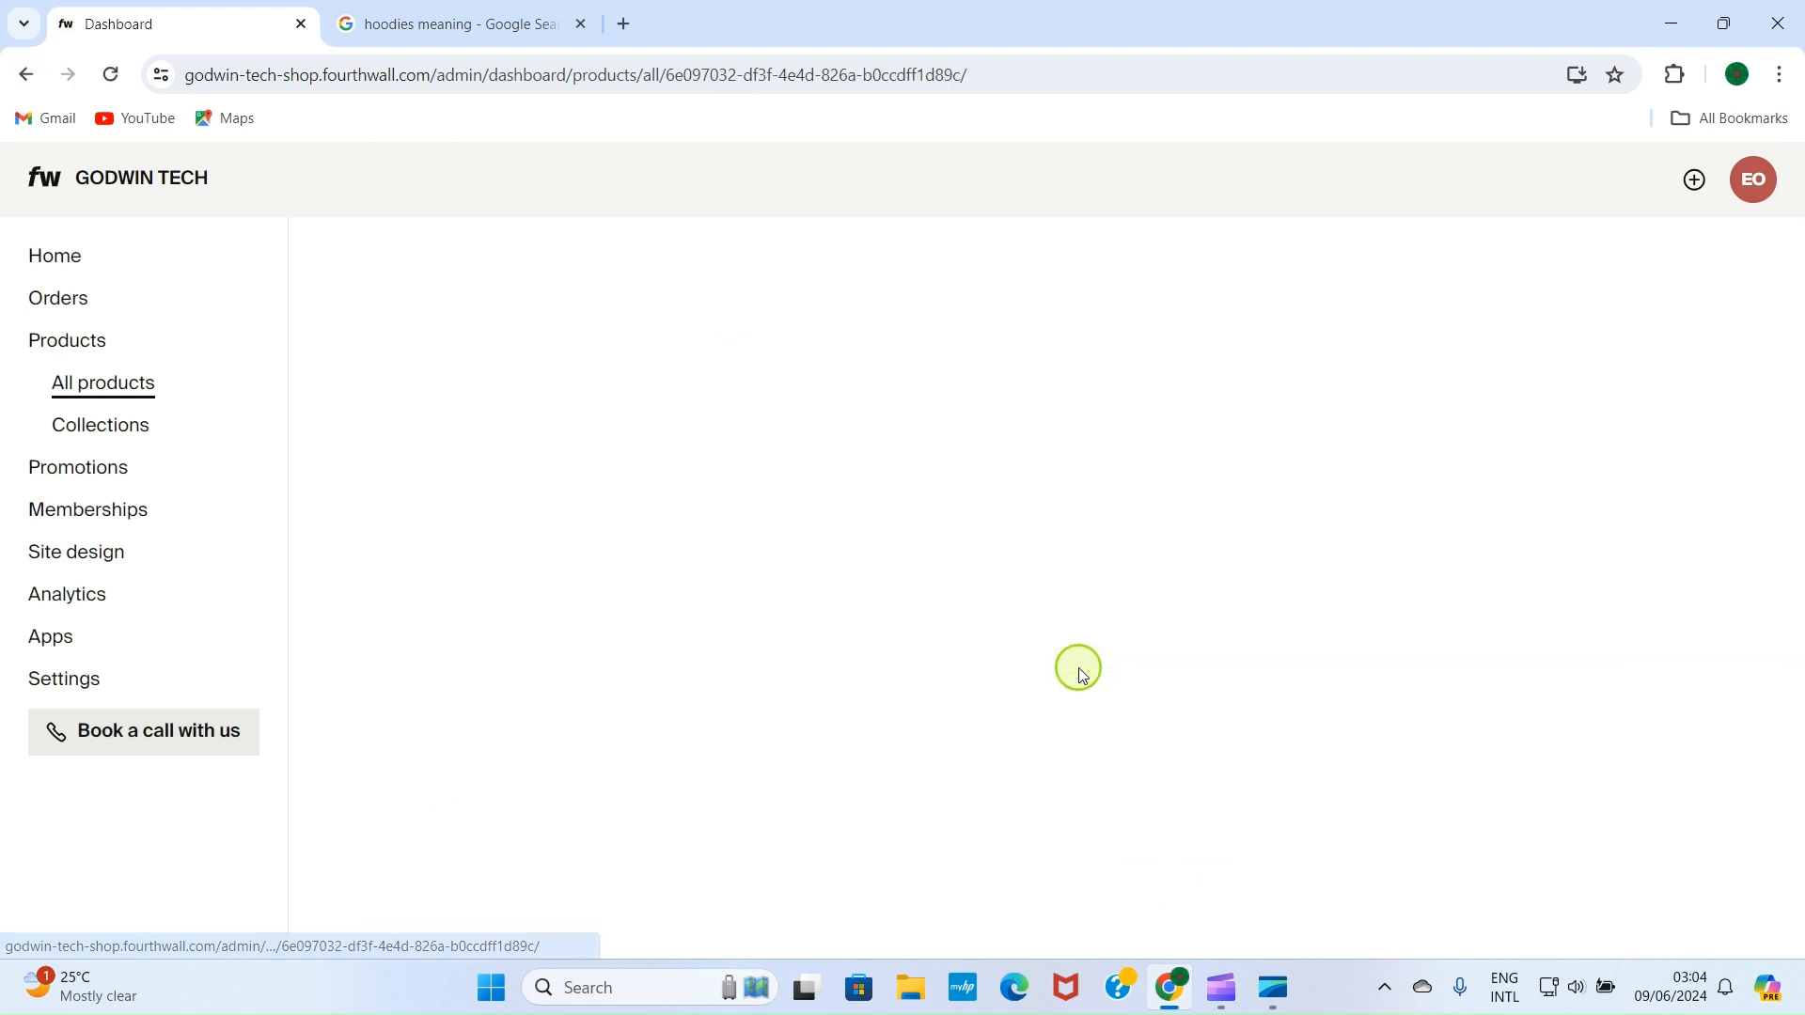
click(1467, 352)
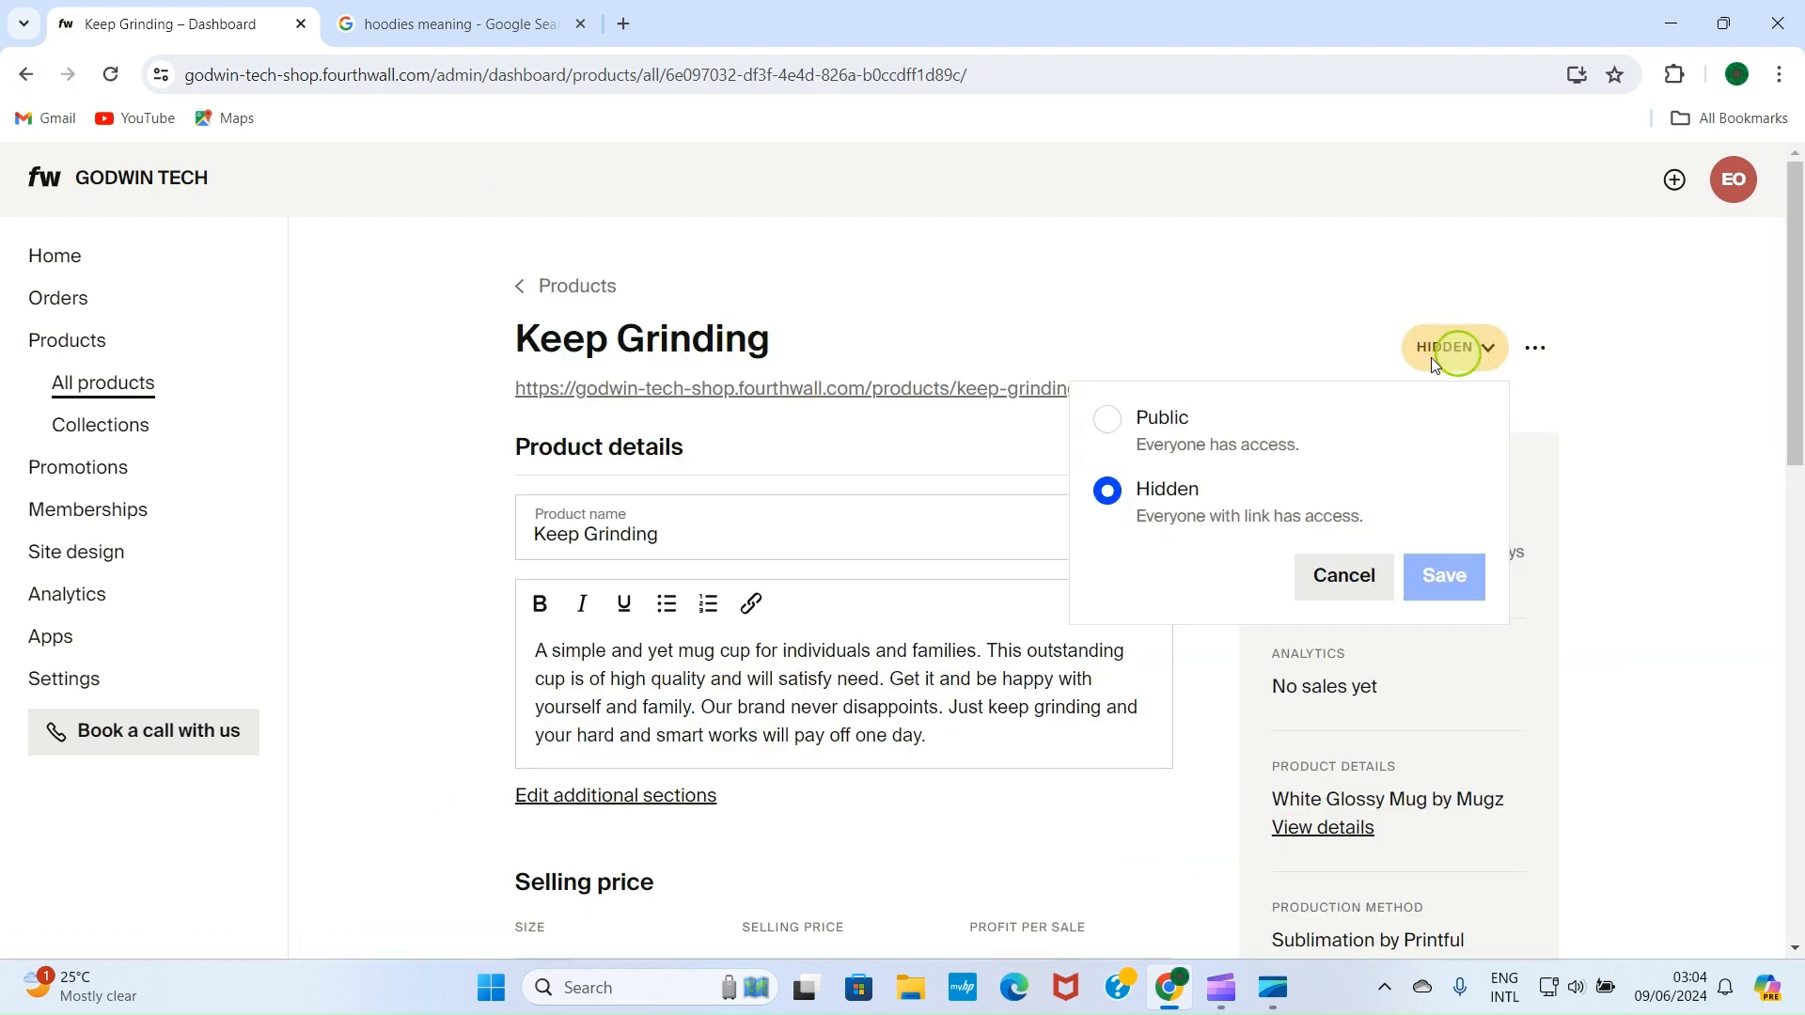
click(1129, 433)
click(1442, 575)
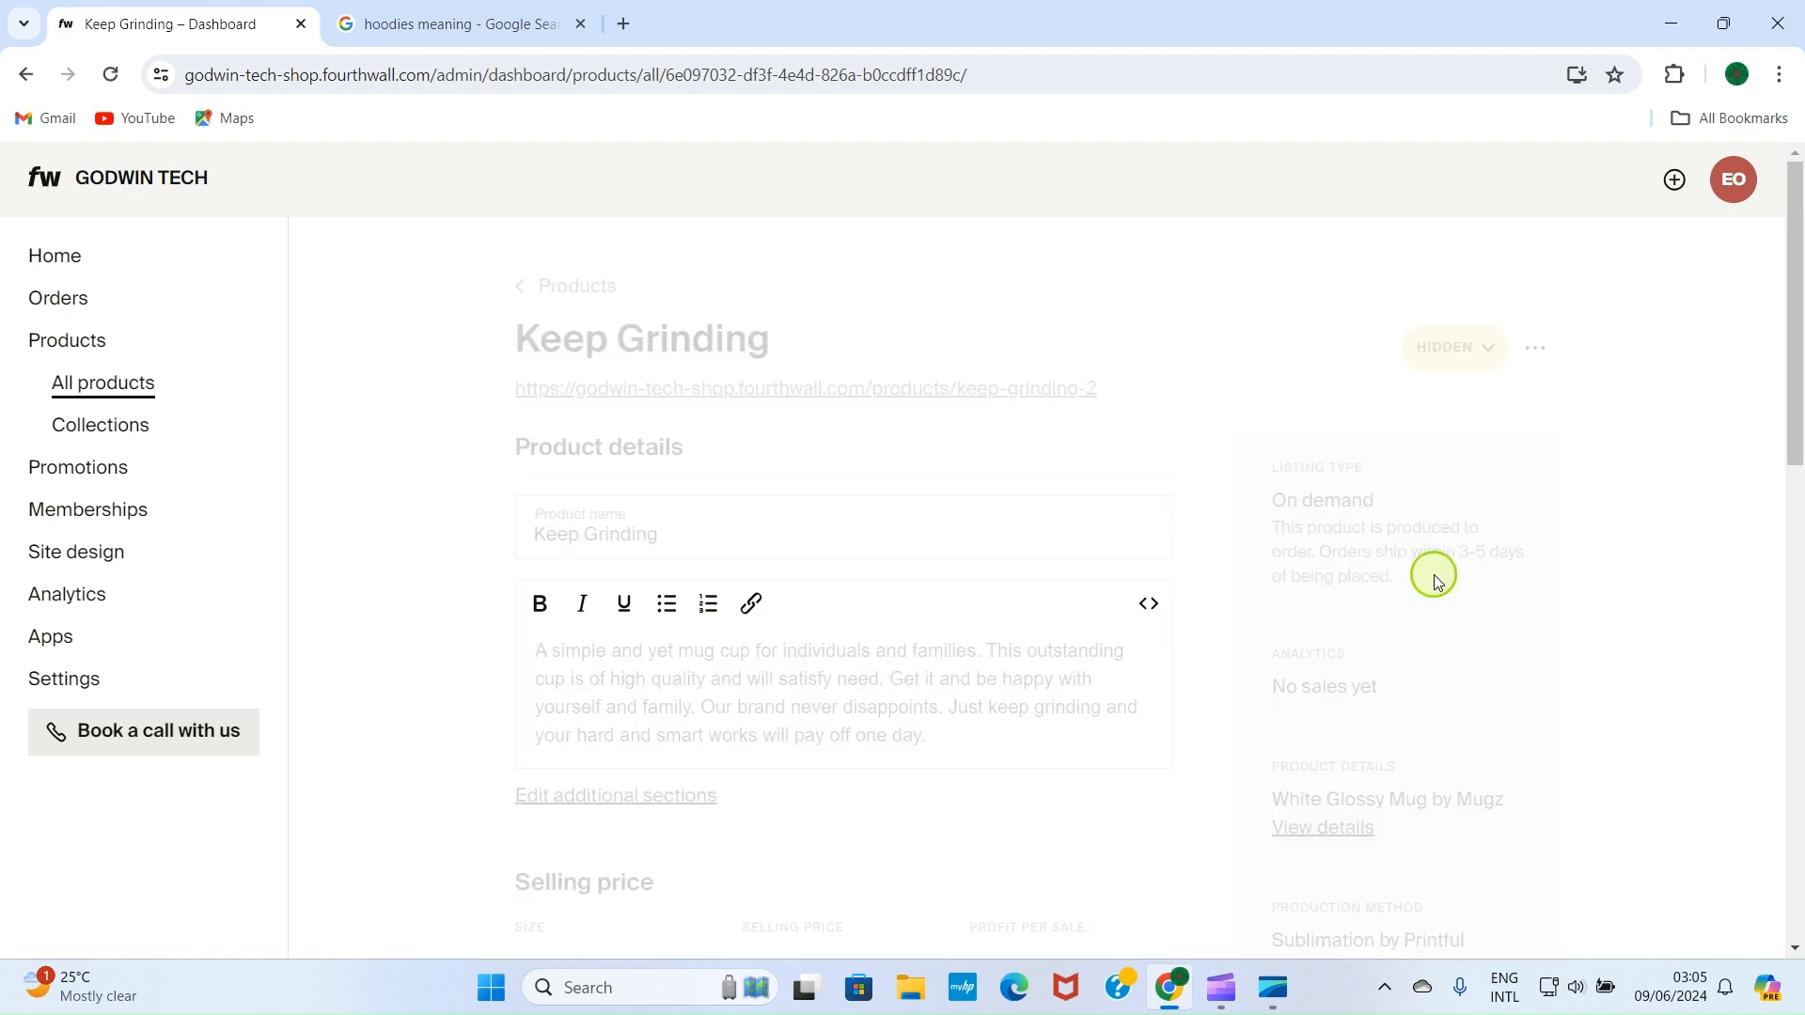
click(26, 74)
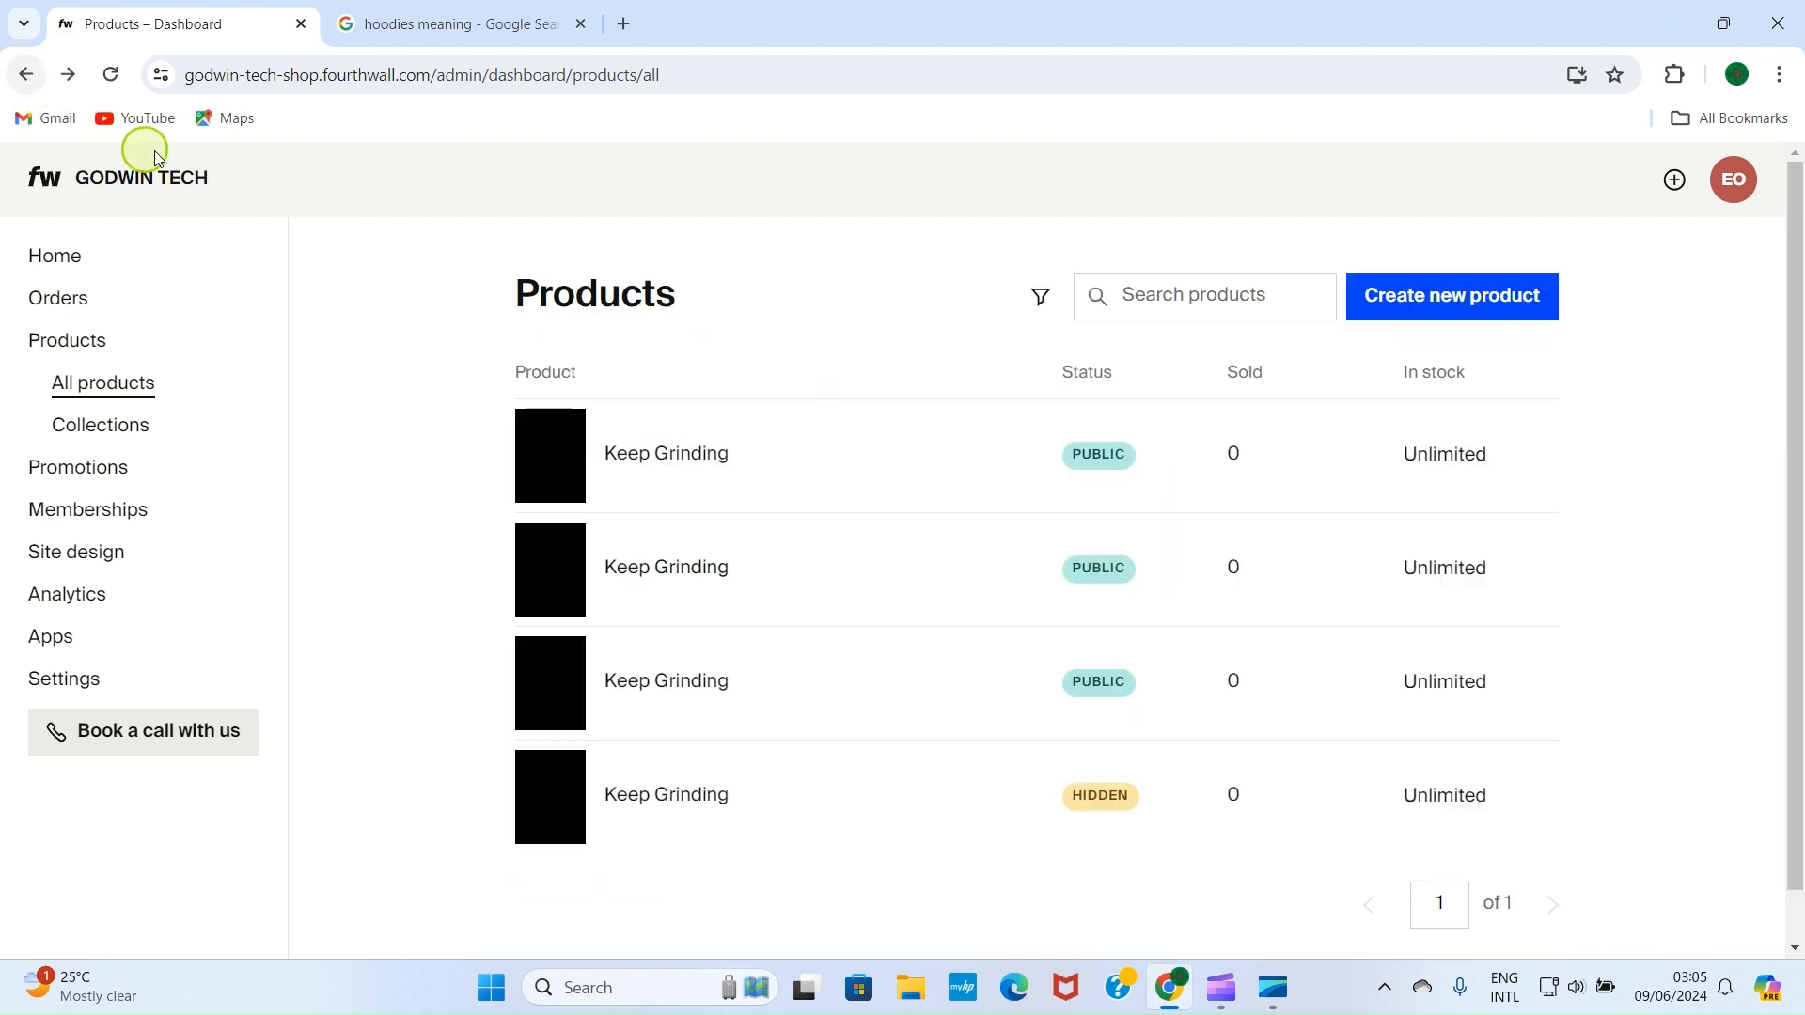
Change the Men's Premium Heavyweight Tee's status to Public, save it and return to all products.
click(1114, 798)
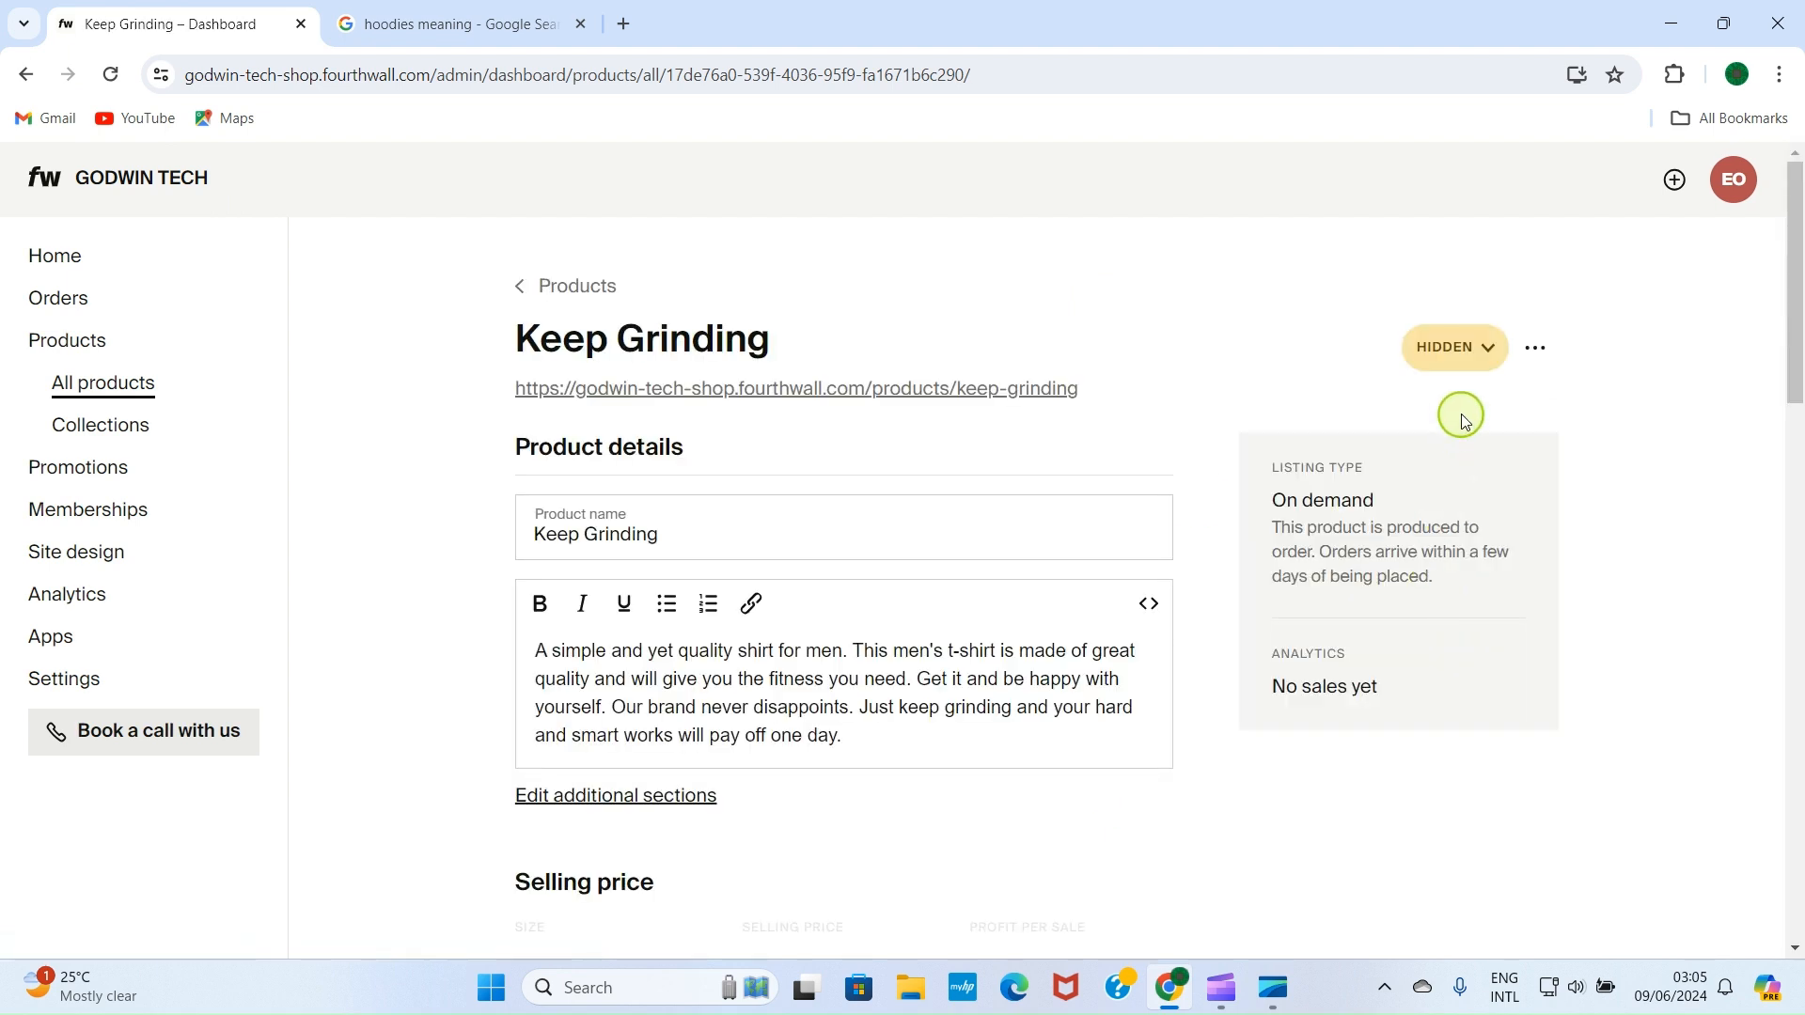
click(1474, 347)
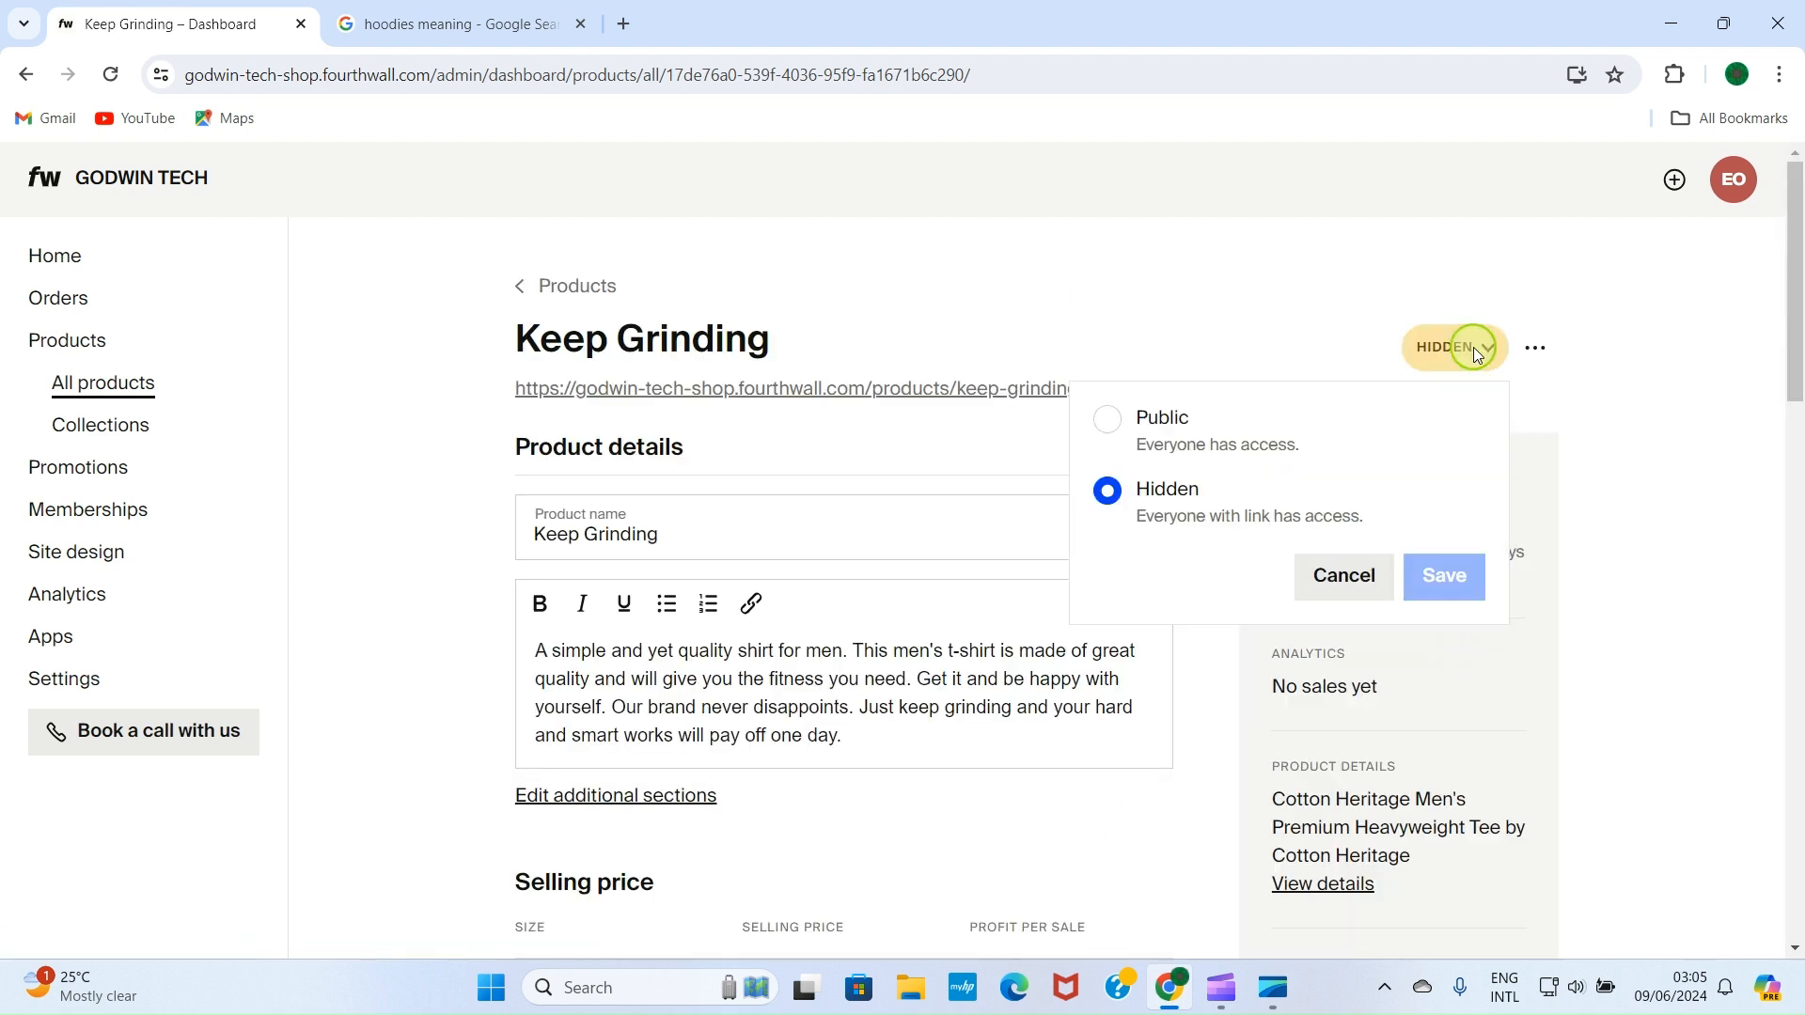
click(1166, 442)
click(1460, 583)
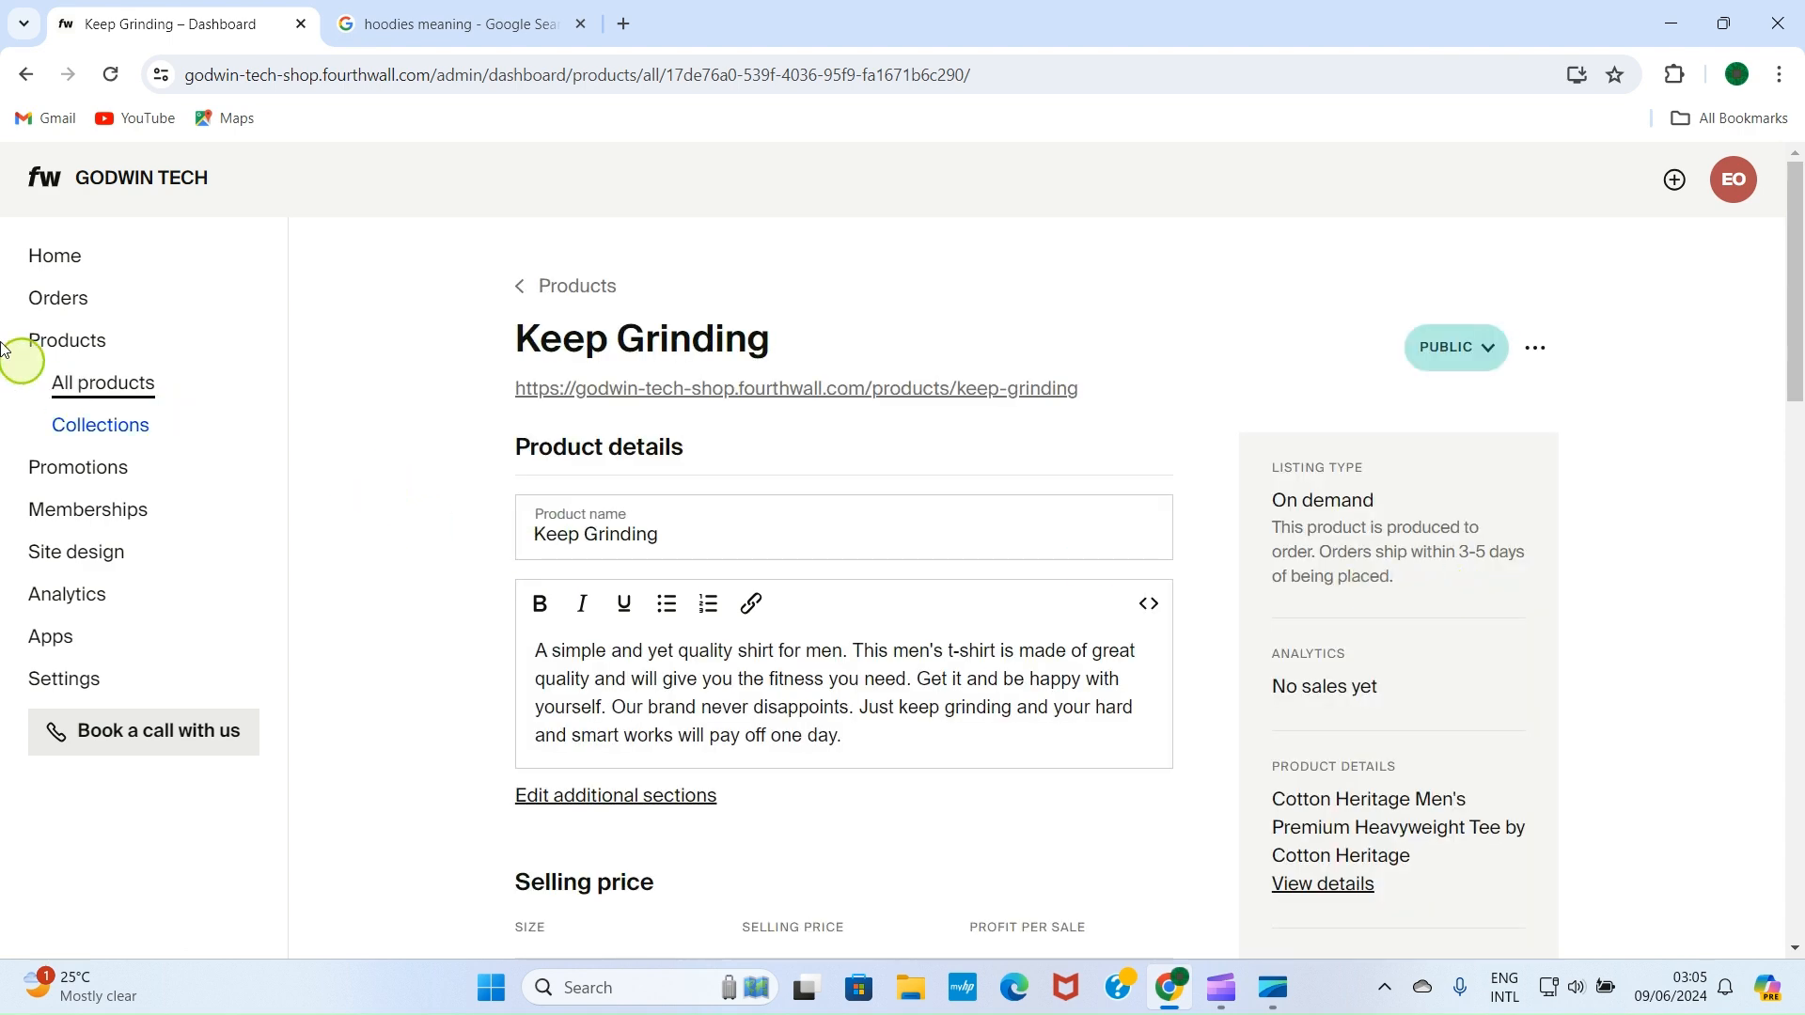
click(25, 74)
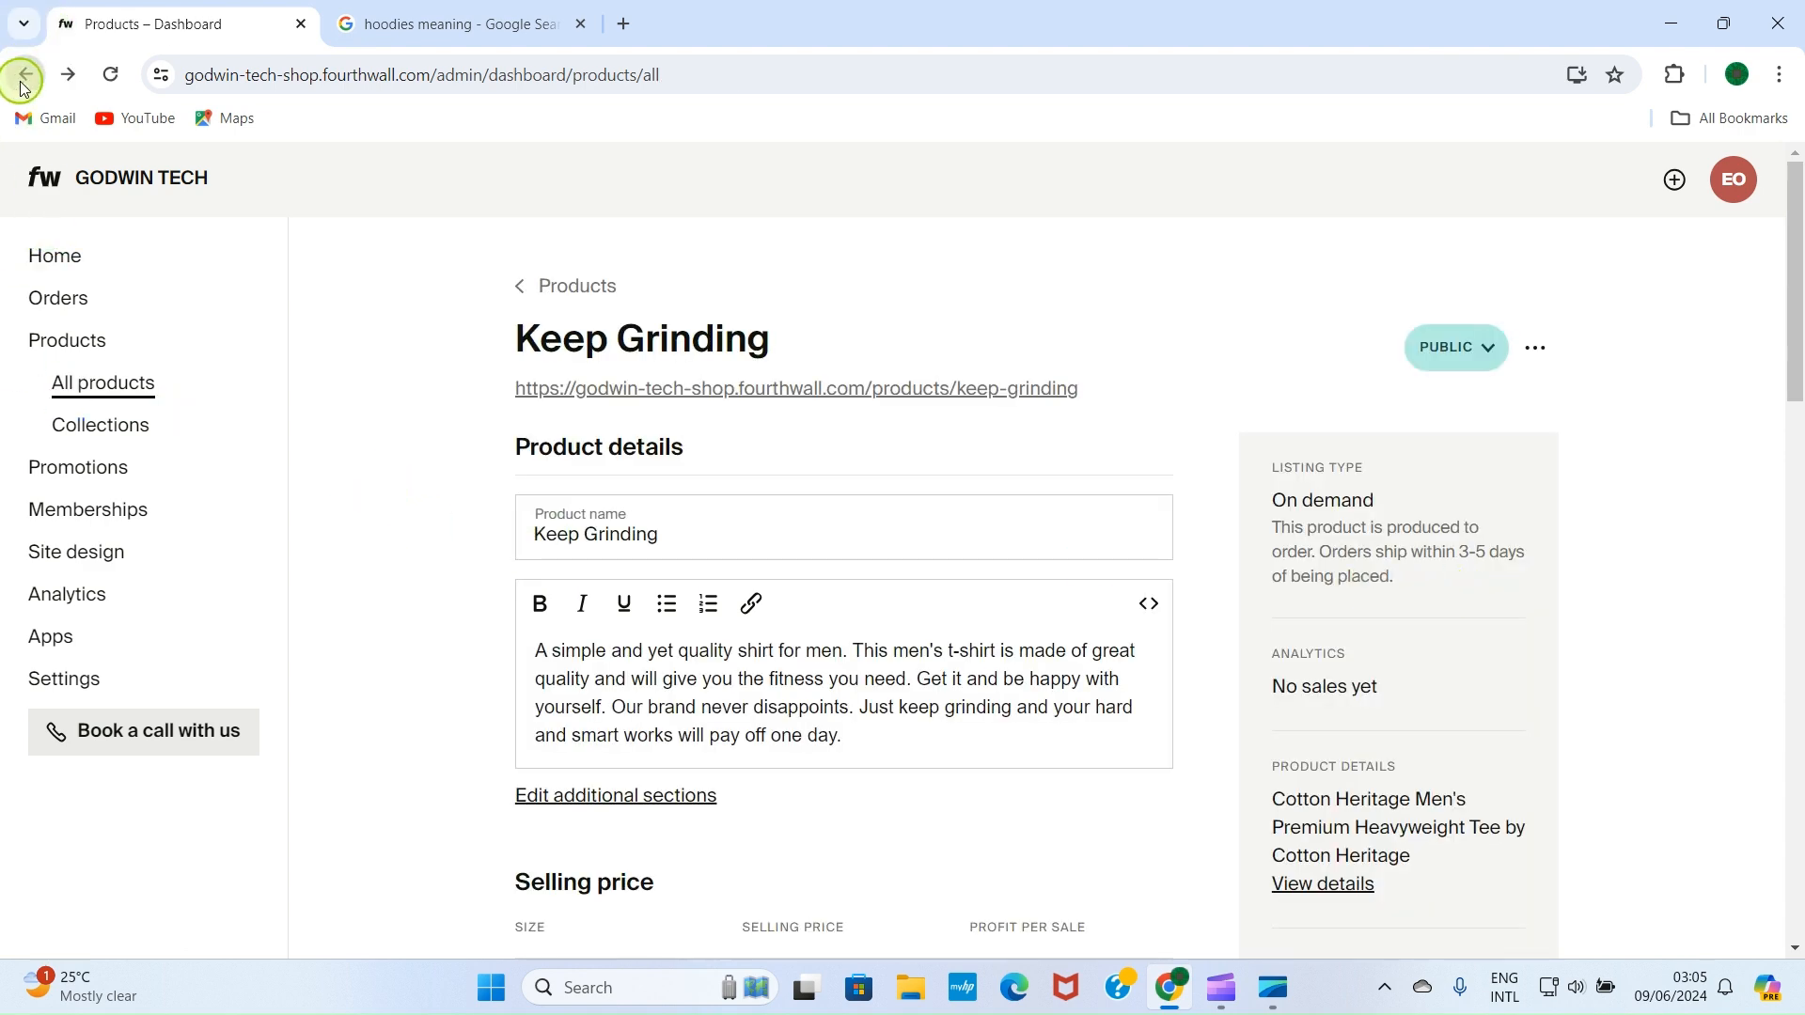